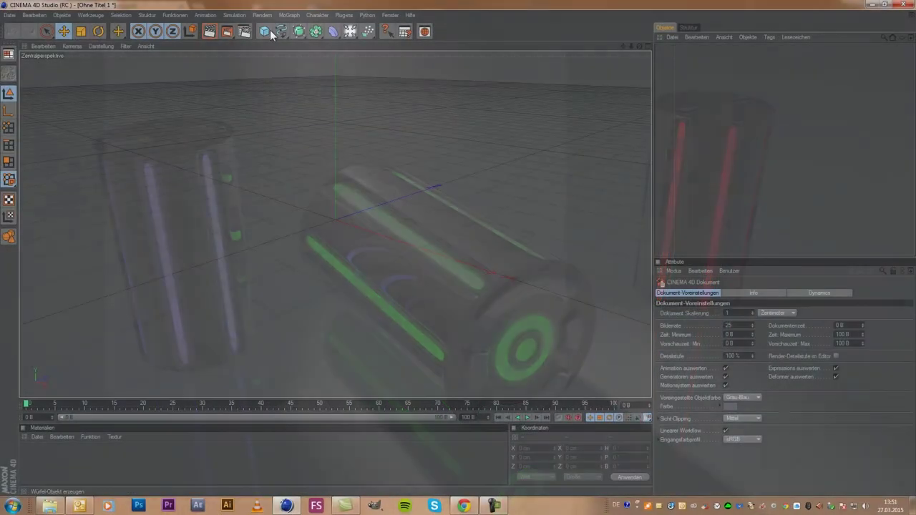
Add an Öltank primitive (100 cm radius, 200 cm height) from the primitives palette
click(265, 32)
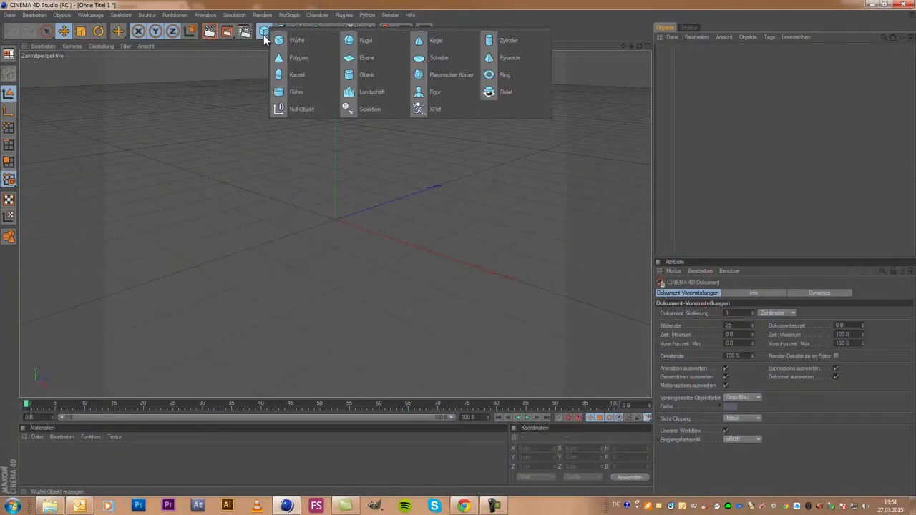
click(386, 78)
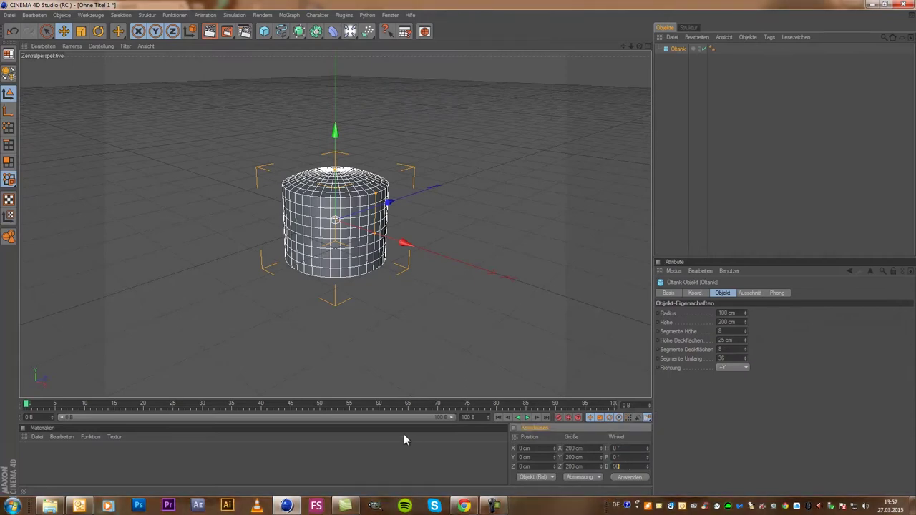
Rotate the Öltank 90° on B so it lies on its side
key(Return)
scroll(415, 295, up, 2)
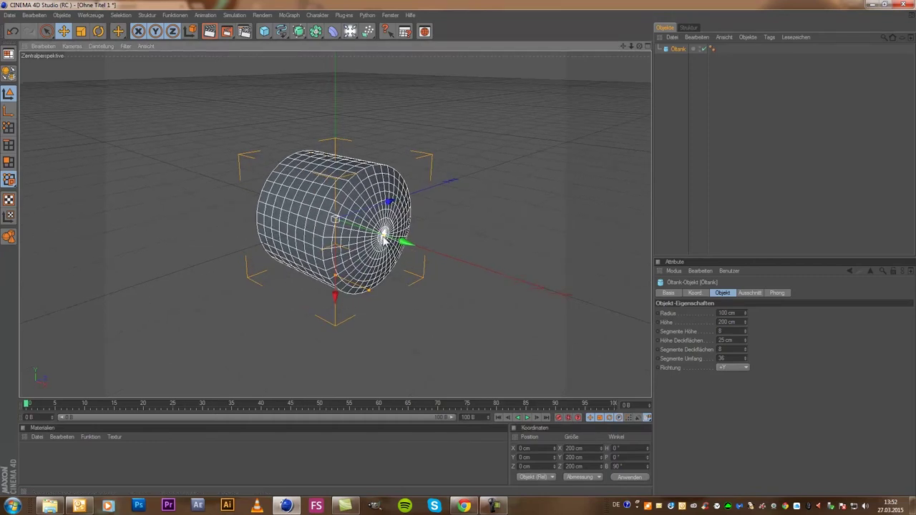
scroll(388, 241, up, 2)
scroll(400, 252, up, 2)
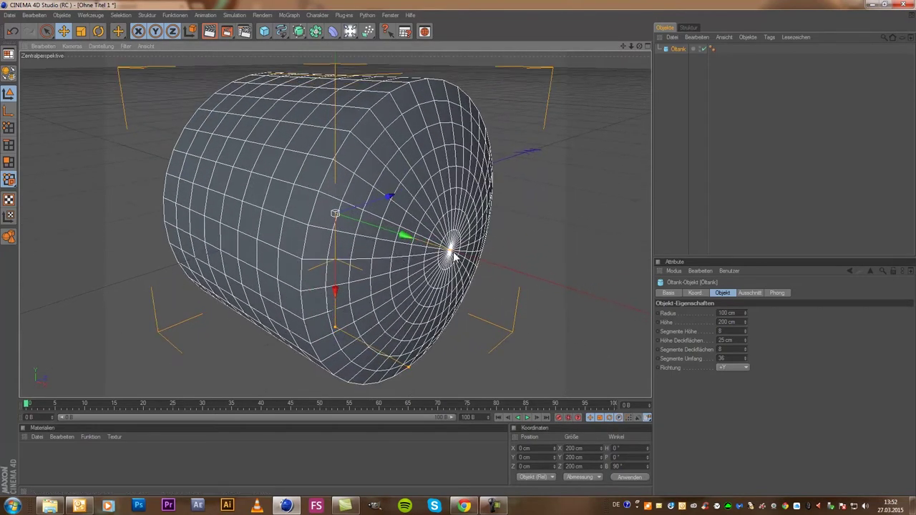
scroll(449, 254, down, 1)
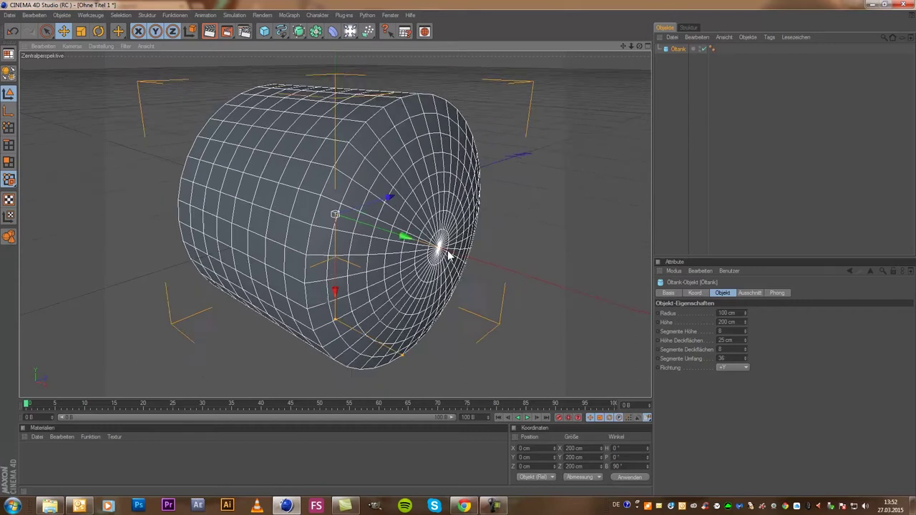
scroll(449, 254, down, 2)
scroll(418, 252, up, 1)
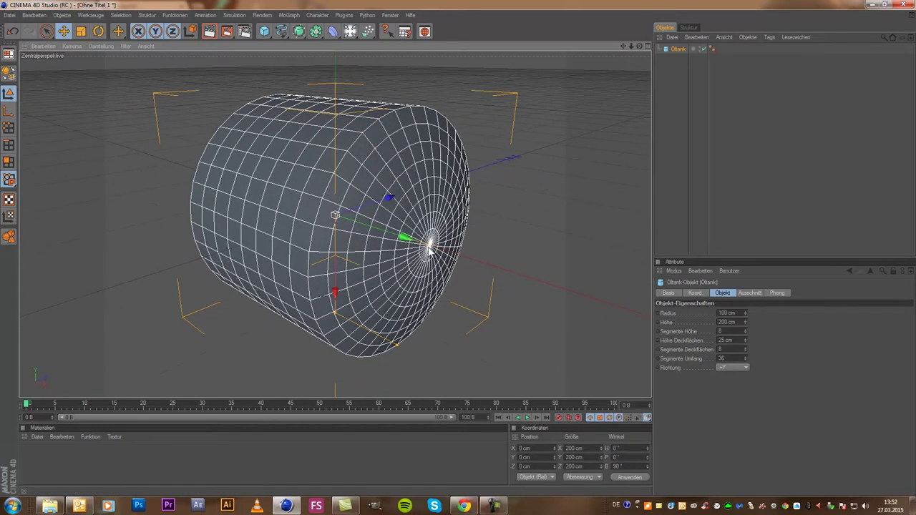
Stretch the cylinder to about 357 cm high and flatten its end caps to 0 cm
drag(429, 248, 456, 254)
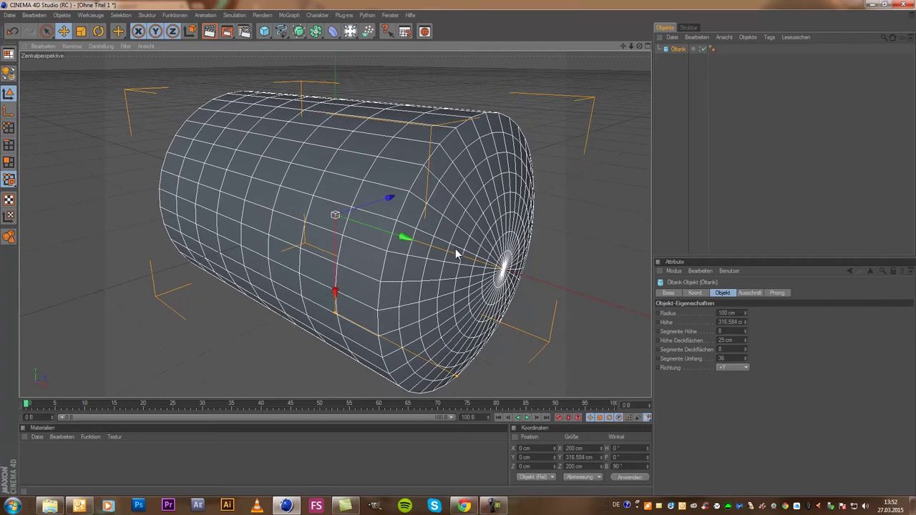
drag(456, 254, 415, 301)
scroll(430, 238, down, 3)
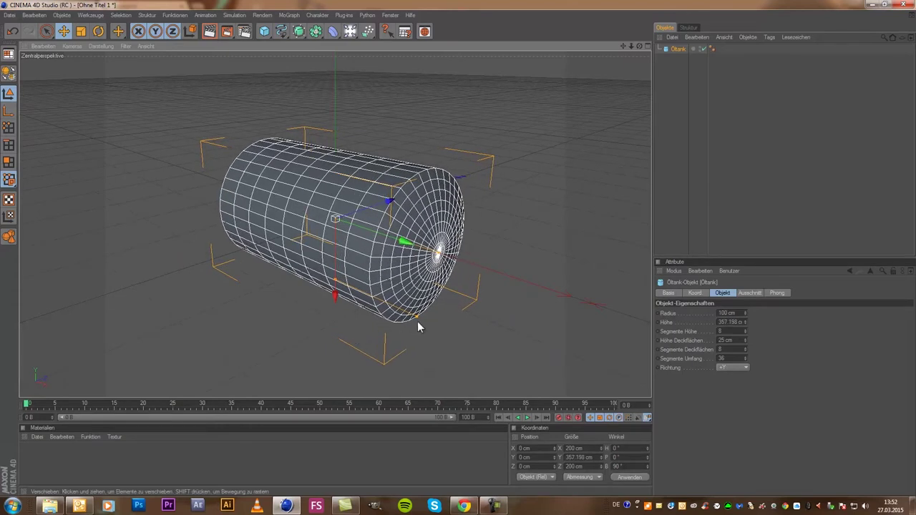
drag(414, 315, 462, 254)
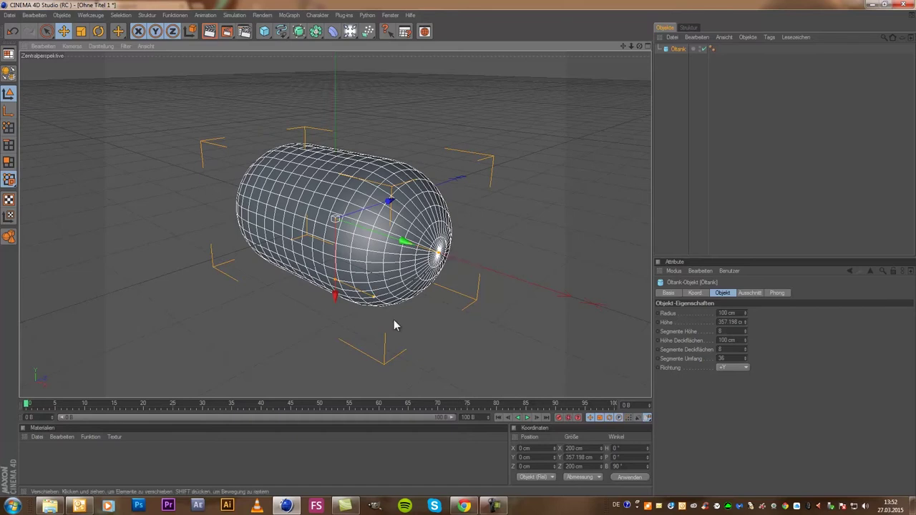
drag(372, 300, 460, 253)
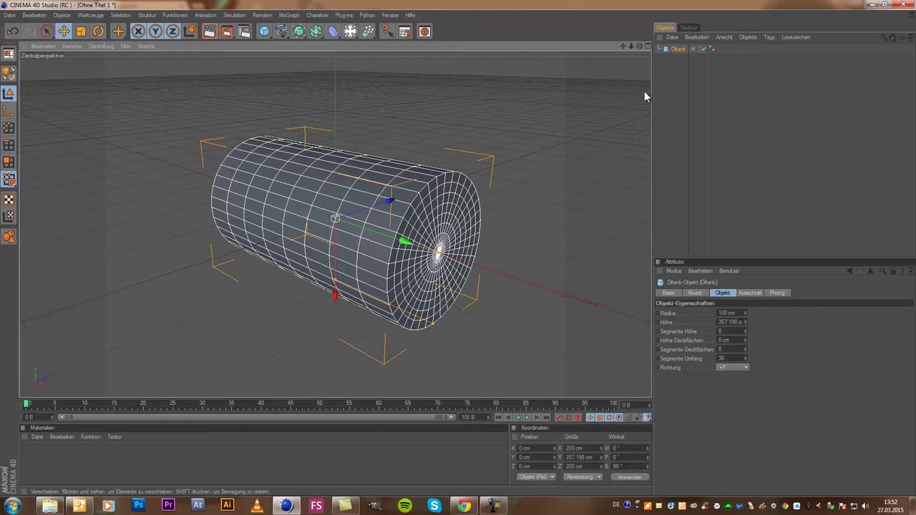
Duplicate the Öltank and name the copy Kern
key(ctrl+c)
key(ctrl+v)
double_click(676, 49)
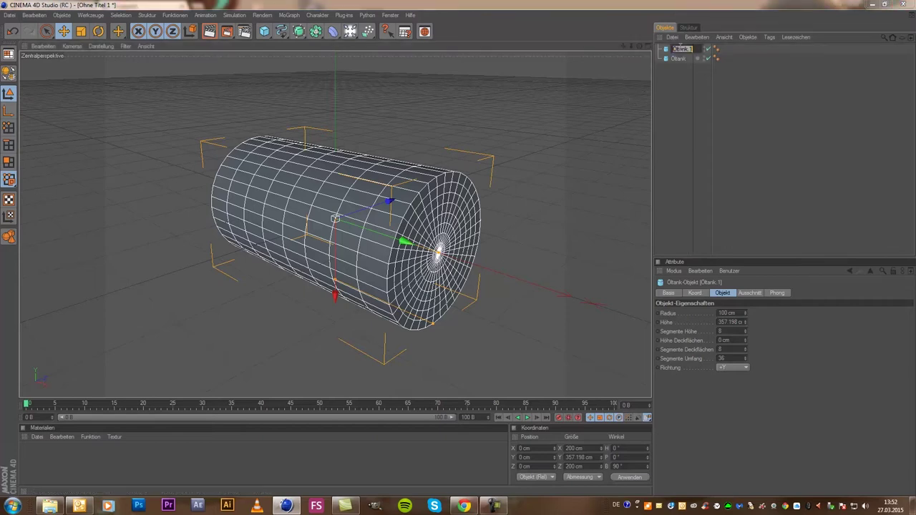
text(Kern)
key(Return)
key(Right)
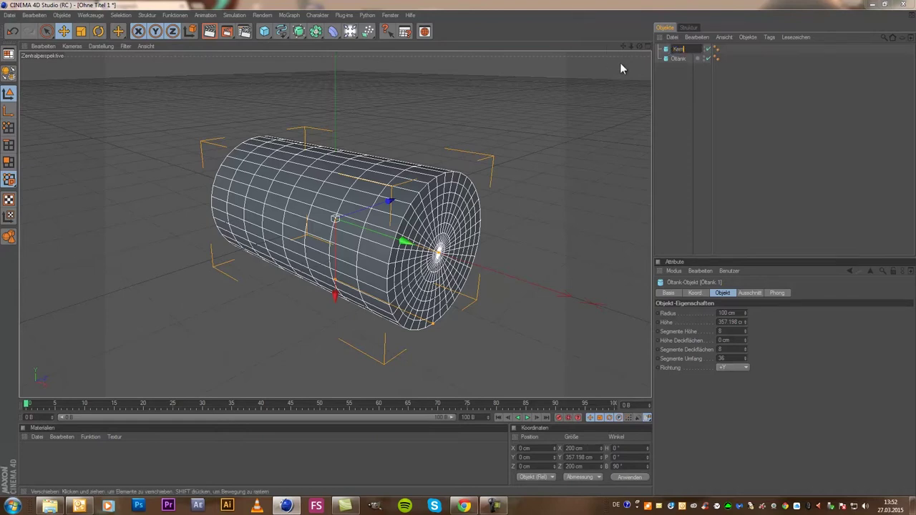
Rename the original cylinder Hülle
key(Tab)
text(Hülle)
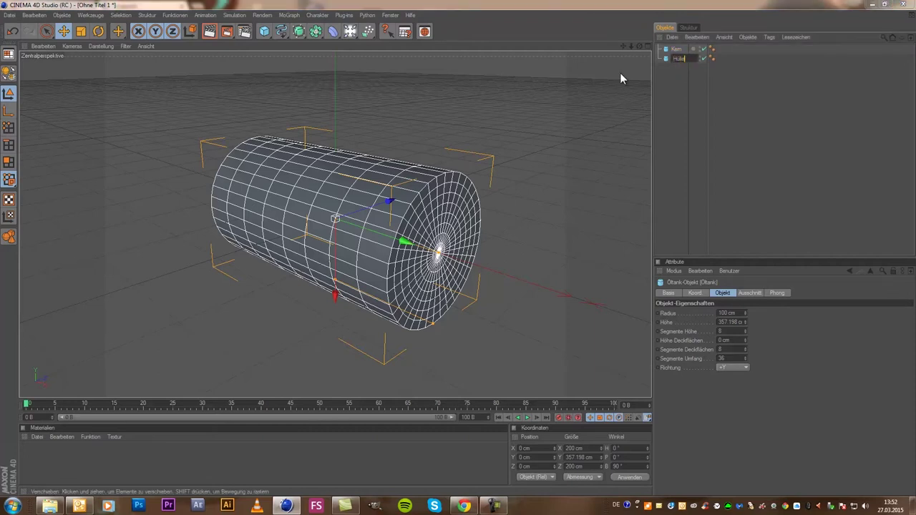
key(Return)
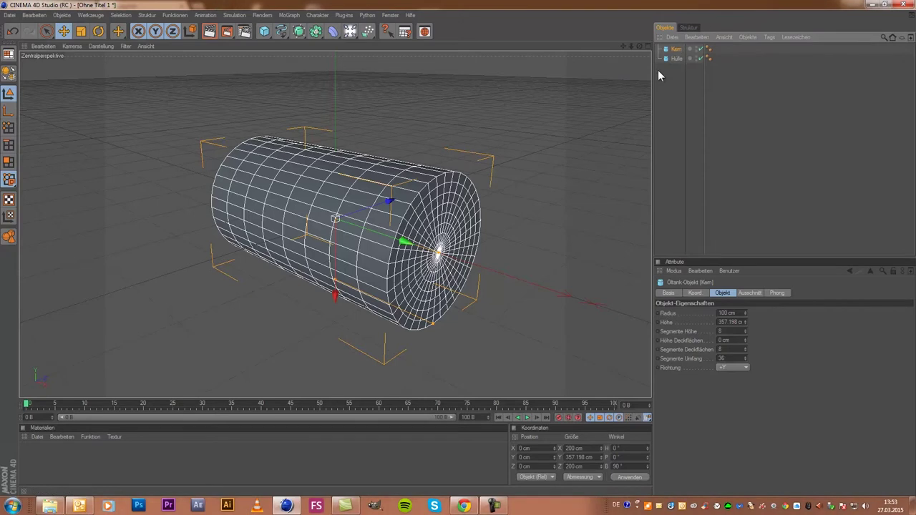
Scale Kern down to about 91% (181.2 × 323.522 × 181.2 cm), then select Hülle with Live Selection
click(78, 35)
drag(336, 224, 458, 249)
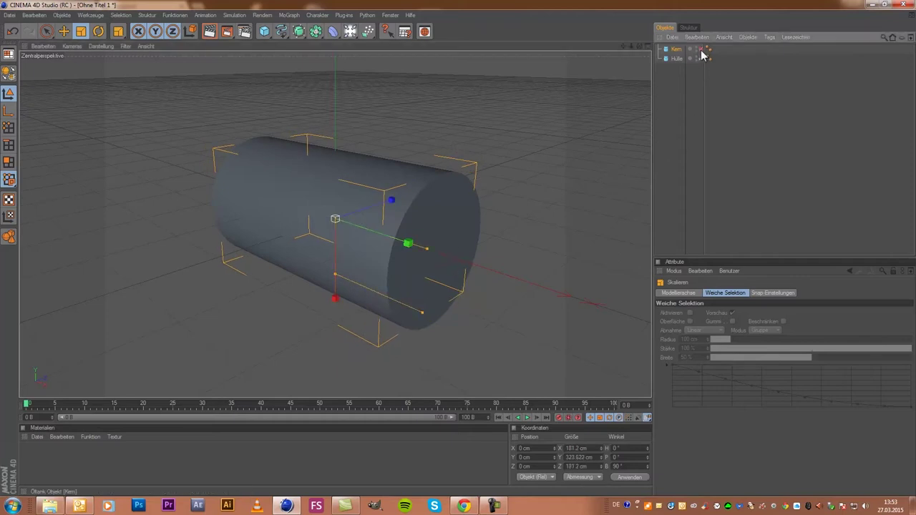
click(674, 58)
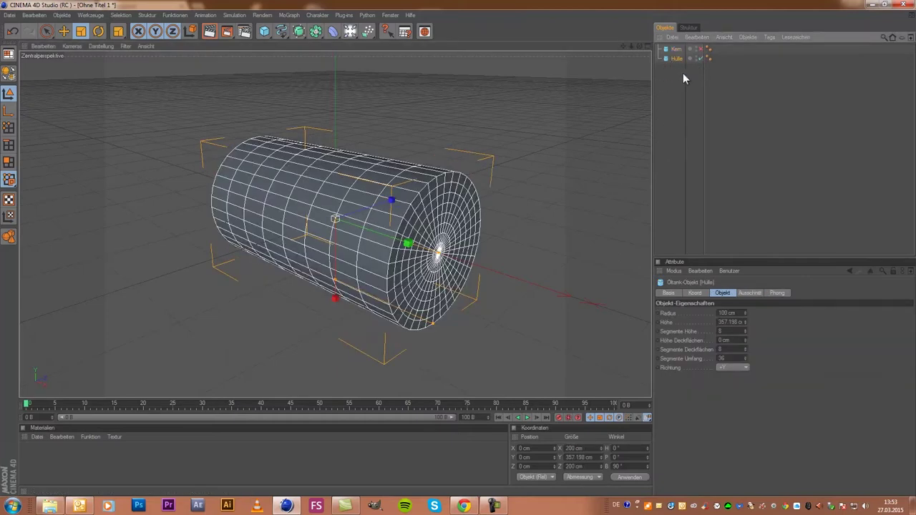
click(47, 31)
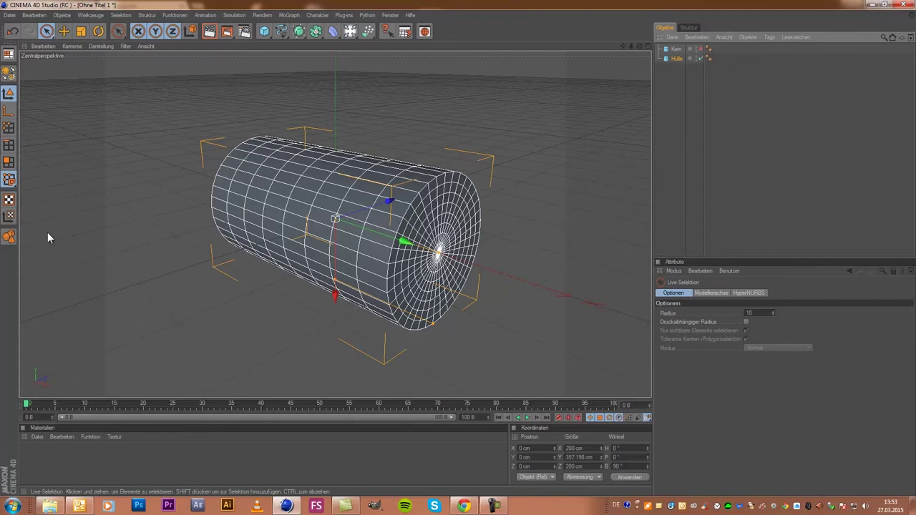
Make Hülle an editable polygon object and switch to Polygon mode
key(c)
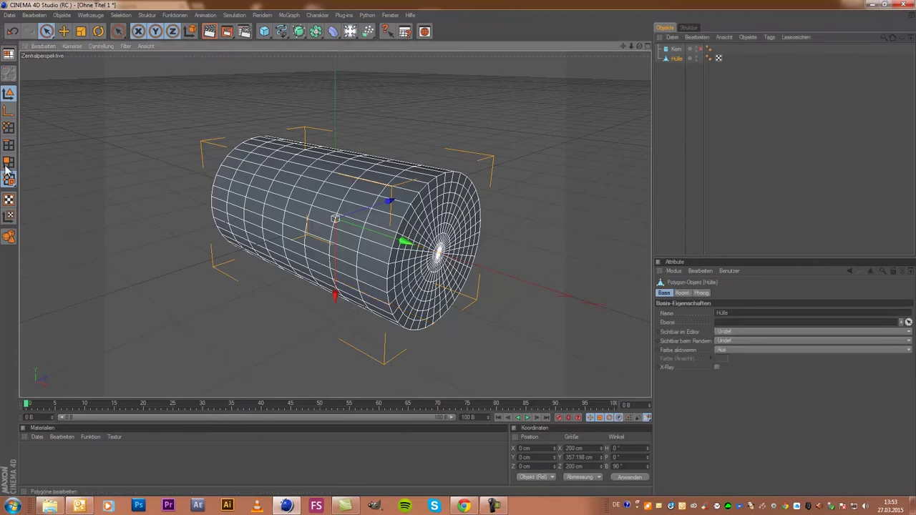
click(8, 162)
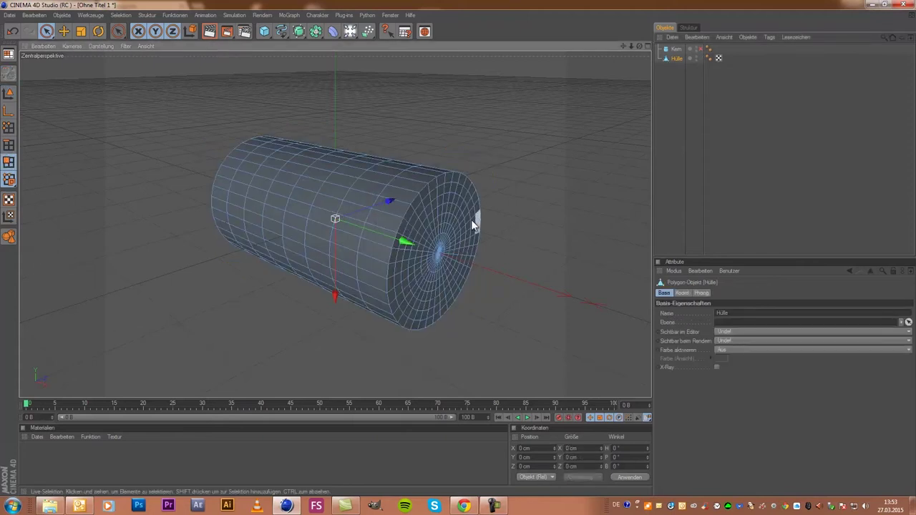
drag(639, 46, 462, 252)
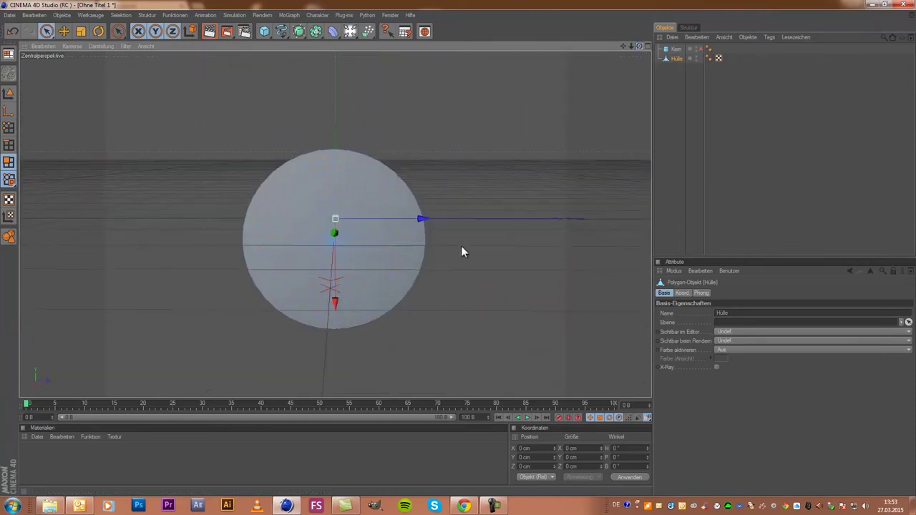
scroll(447, 125, up, 5)
scroll(447, 124, down, 2)
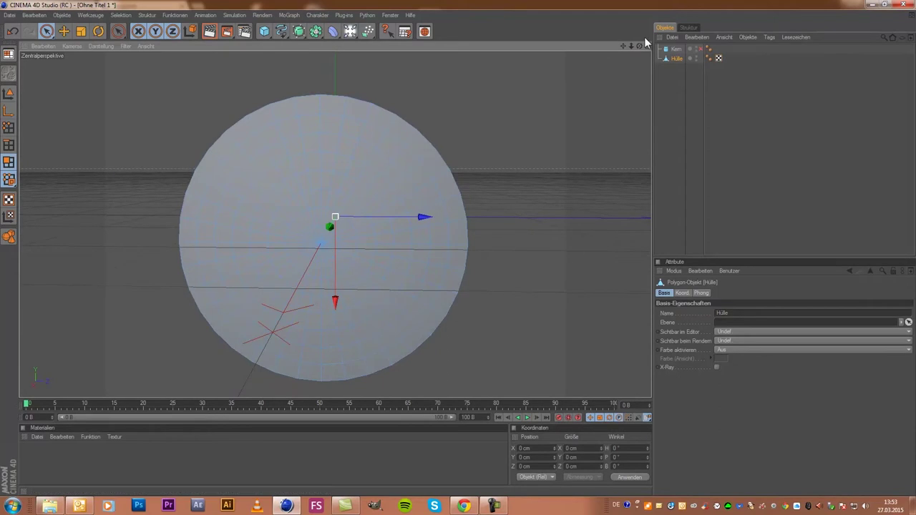
View Hülle's end cap and test-select a few faces, then clear the selection
drag(640, 49, 532, 125)
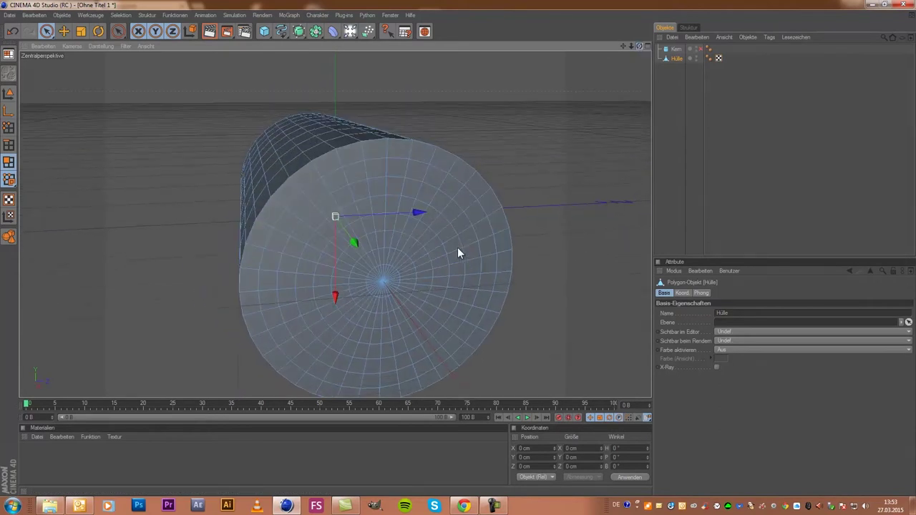
scroll(401, 147, up, 2)
click(285, 163)
scroll(291, 172, up, 2)
scroll(290, 175, down, 2)
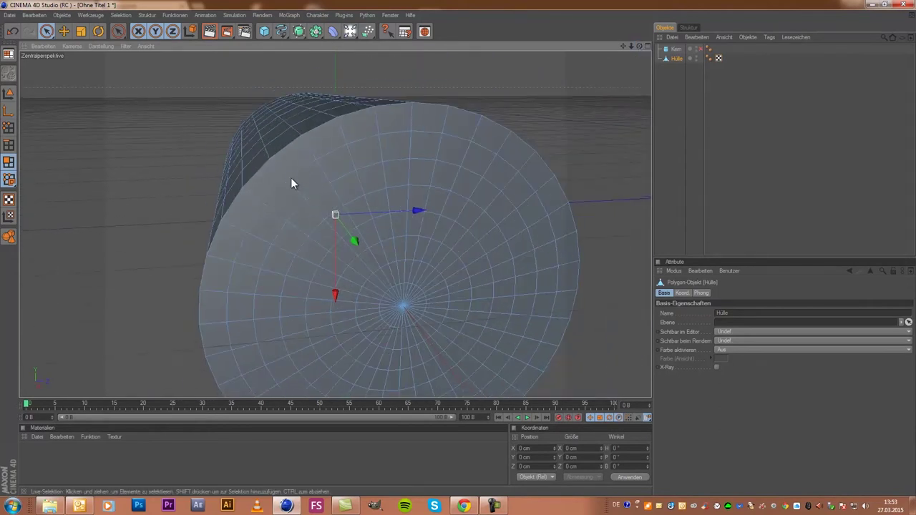
click(275, 226)
key(ctrl+z)
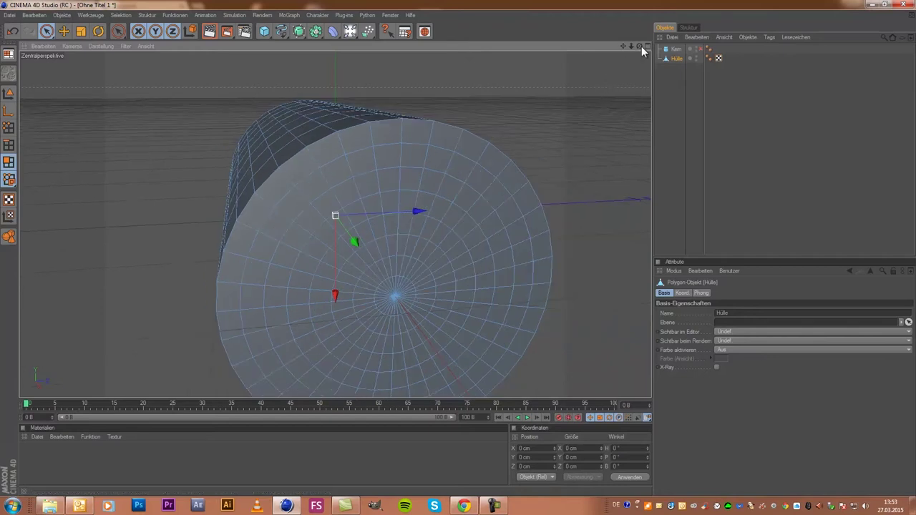
drag(640, 45, 459, 253)
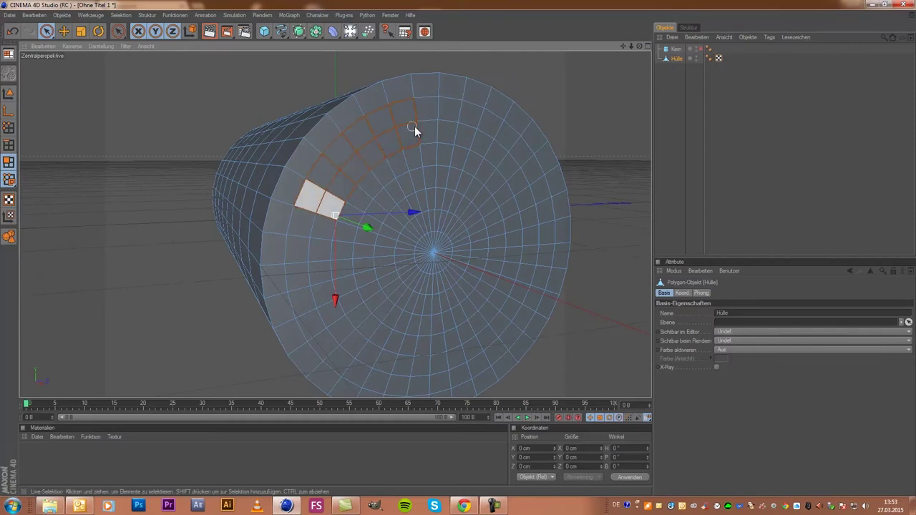
Select a curved band of faces across the top of the end cap, trimming its left end
click(513, 166)
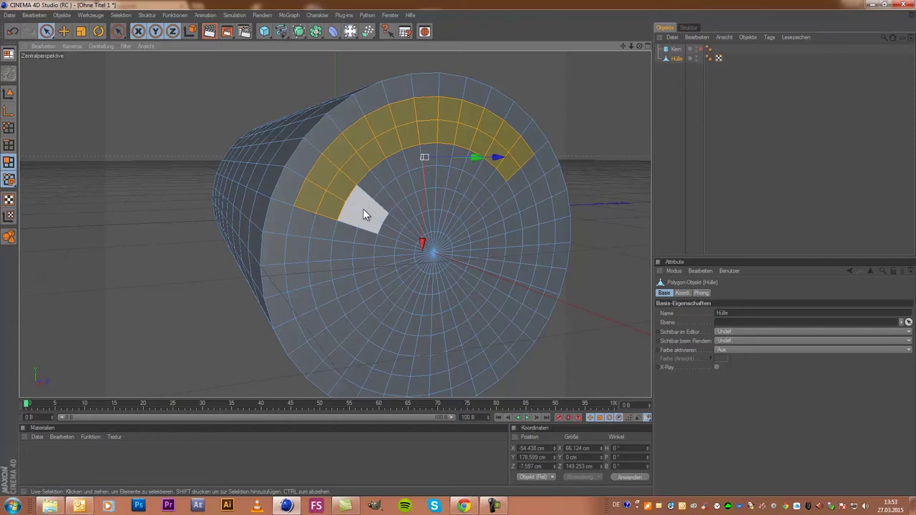
ctrl+click(316, 206)
ctrl+click(331, 186)
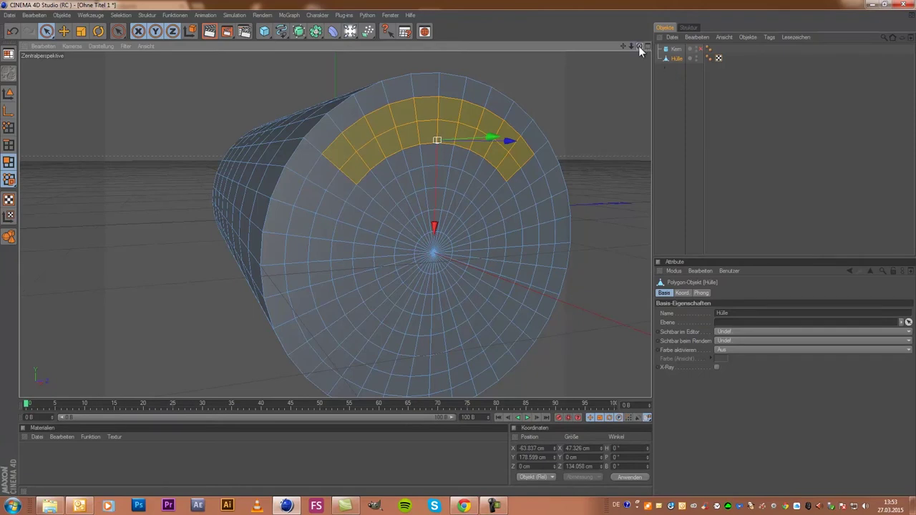
drag(638, 46, 460, 247)
scroll(643, 94, down, 2)
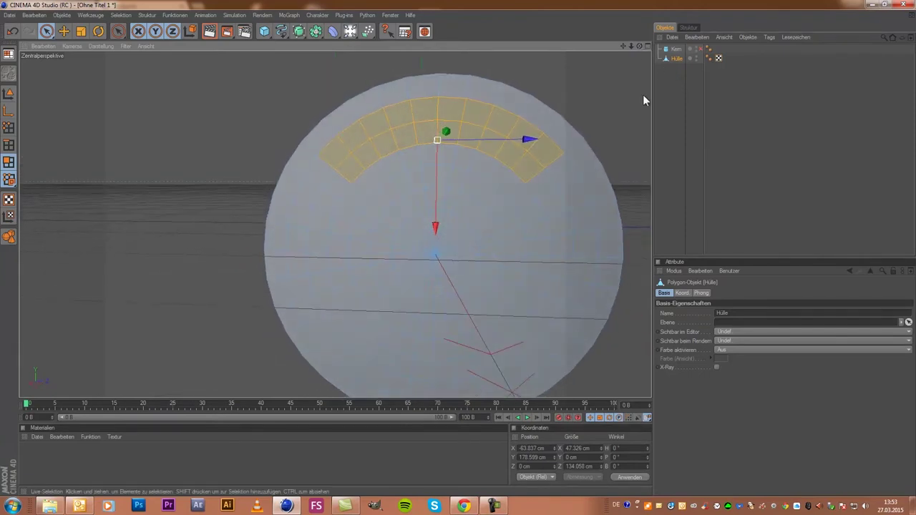
scroll(485, 212, down, 2)
scroll(507, 234, up, 2)
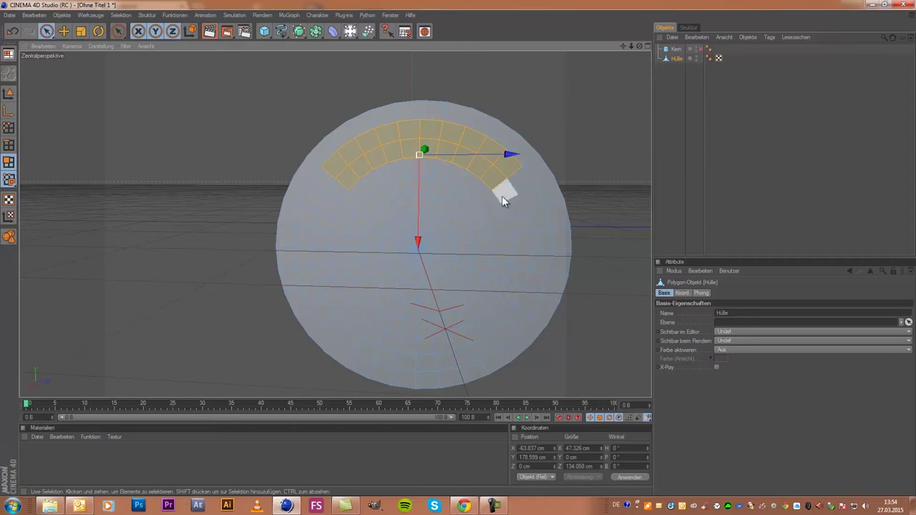
Add a short patch of faces on the right side, undoing a stray left patch
shift+click(517, 235)
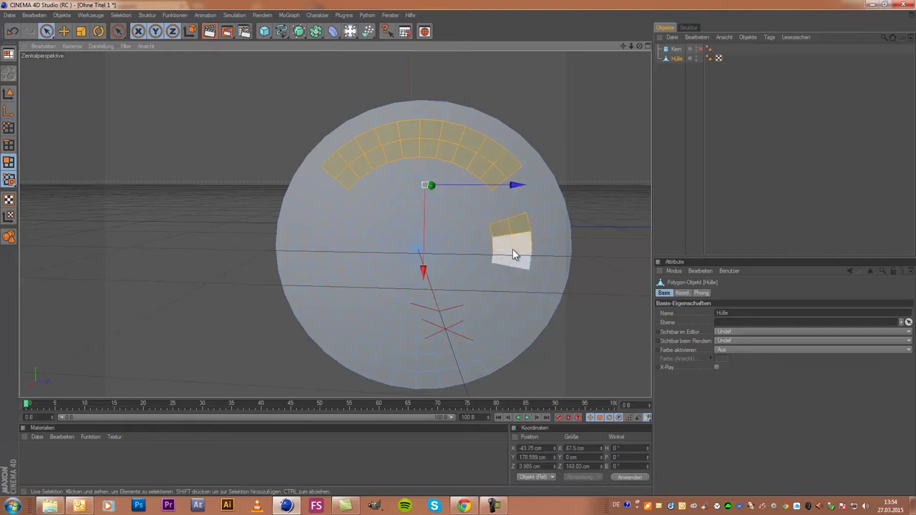
shift+click(510, 251)
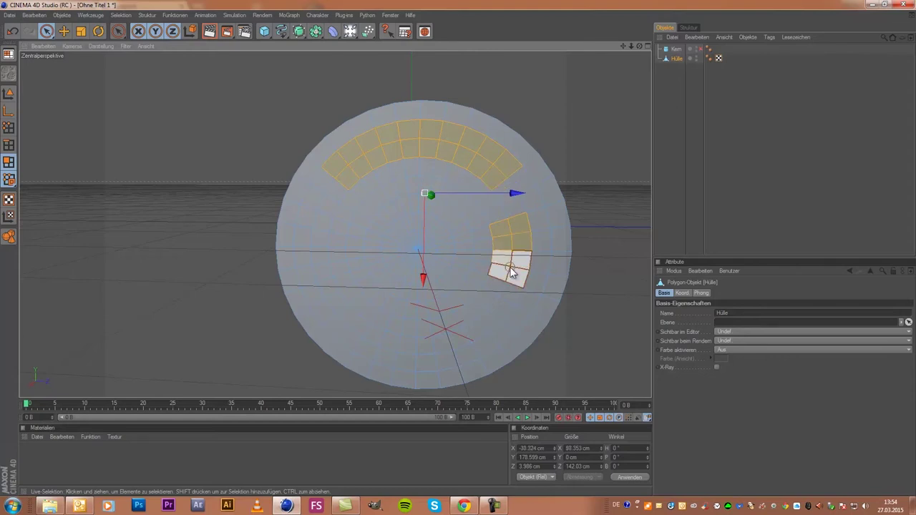
shift+click(510, 272)
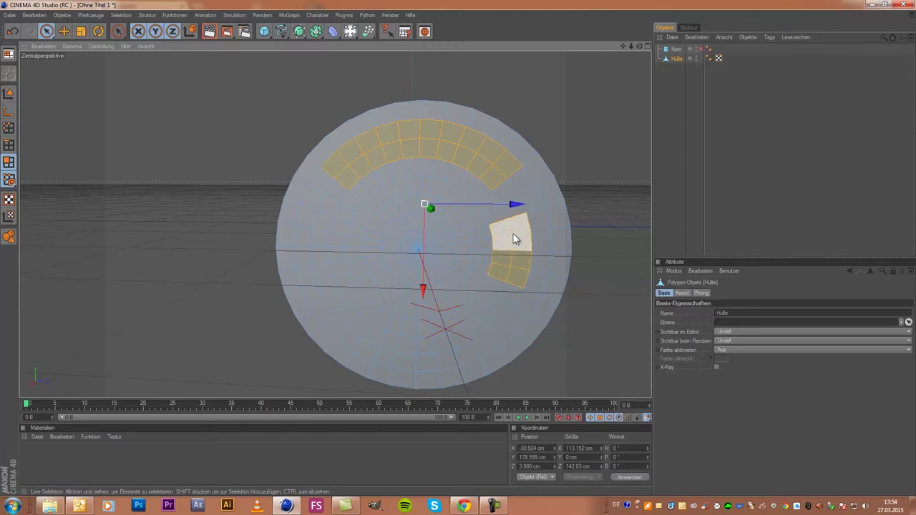
shift+click(312, 220)
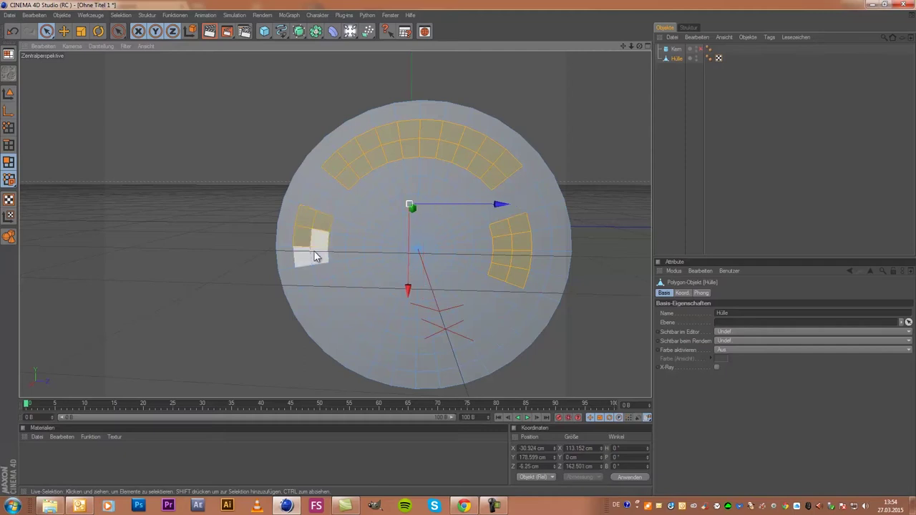
key(ctrl+z)
key(ctrl+z)
key(ctrl+z)
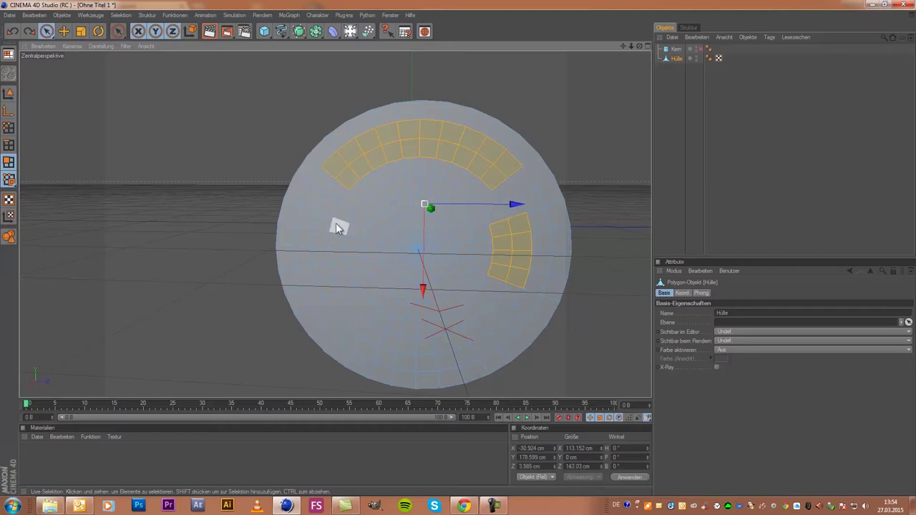
Paint a left patch of faces into the end-cap selection, undoing a misplaced bottom patch
shift+click(322, 223)
shift+drag(329, 231, 329, 261)
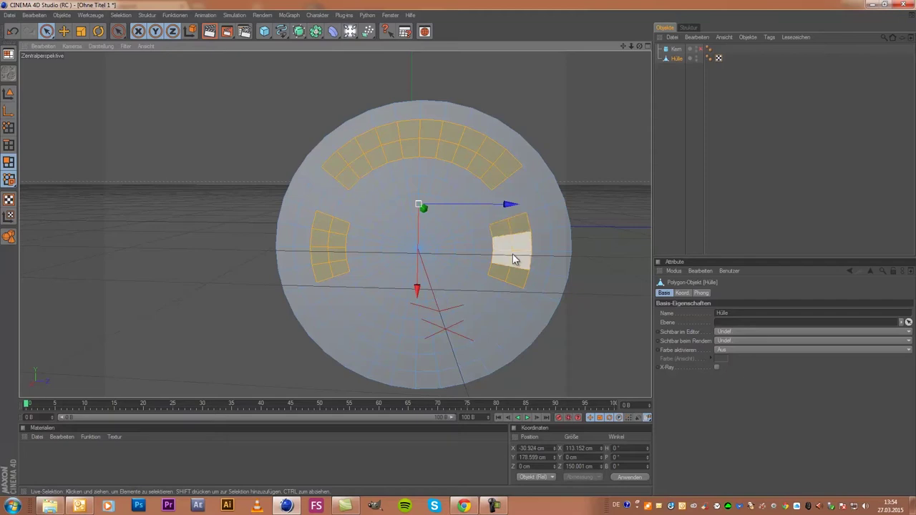
scroll(443, 317, up, 1)
scroll(442, 317, up, 2)
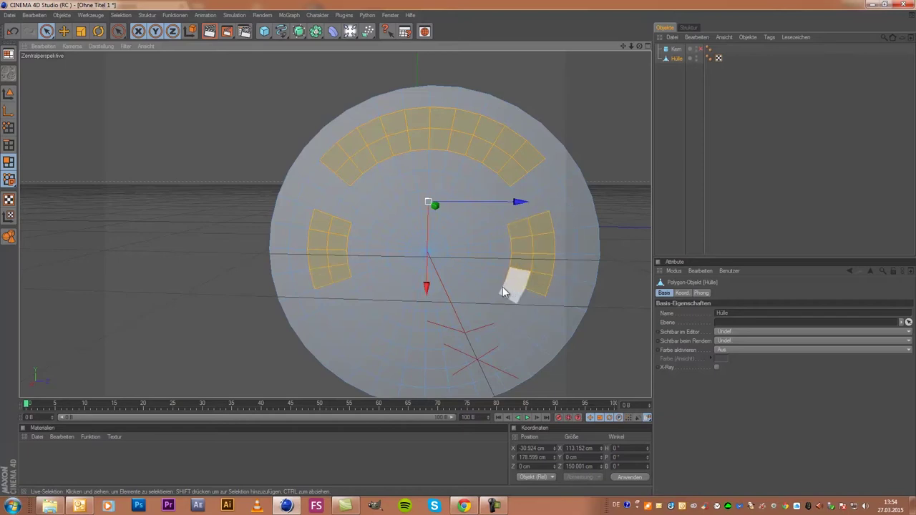
scroll(487, 288, down, 3)
scroll(470, 290, up, 2)
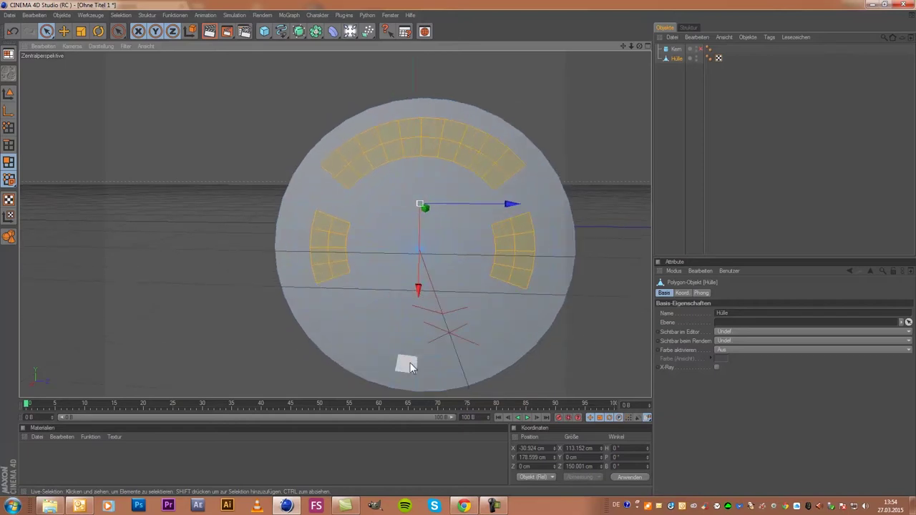
shift+click(483, 314)
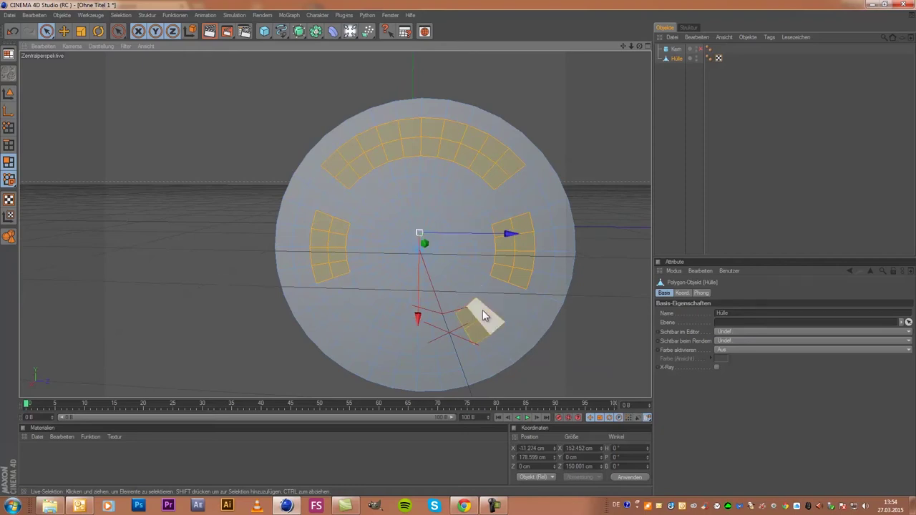
key(ctrl+z)
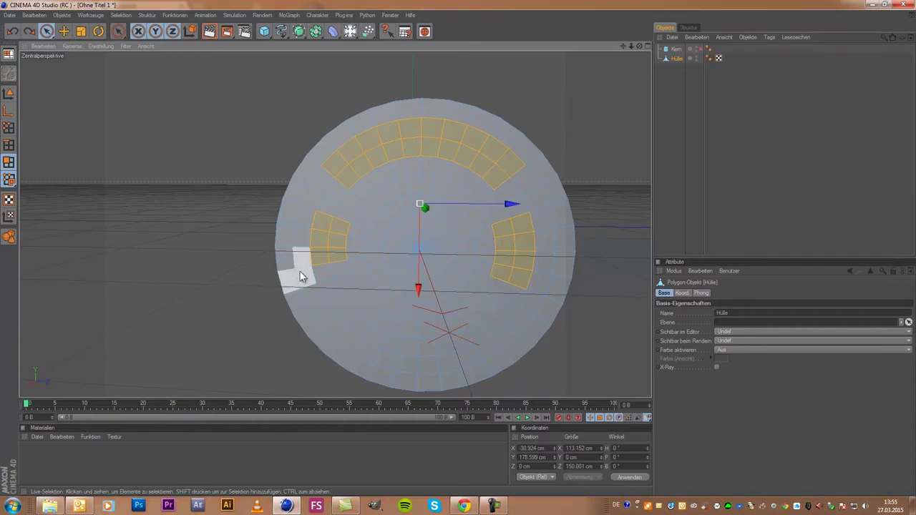
ctrl+click(332, 269)
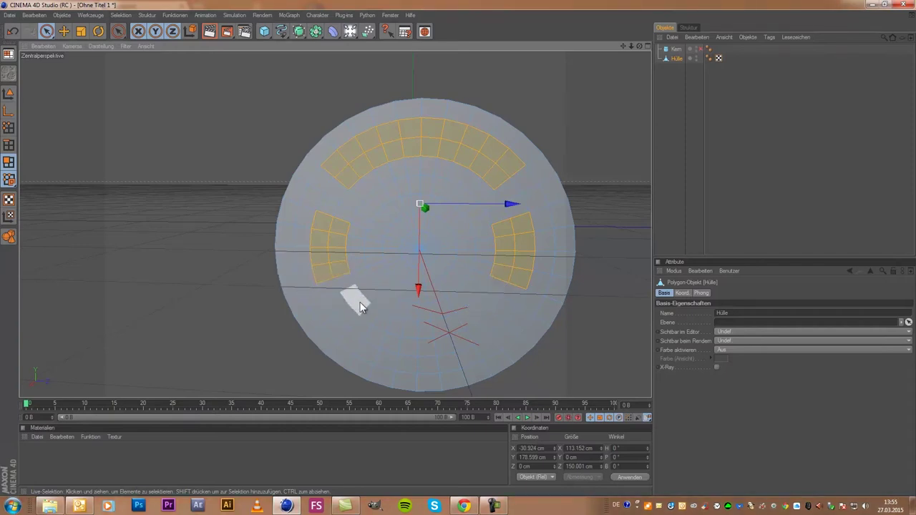
Add a lower arc of faces and extend the top arc at both ends
shift+click(500, 327)
shift+click(482, 342)
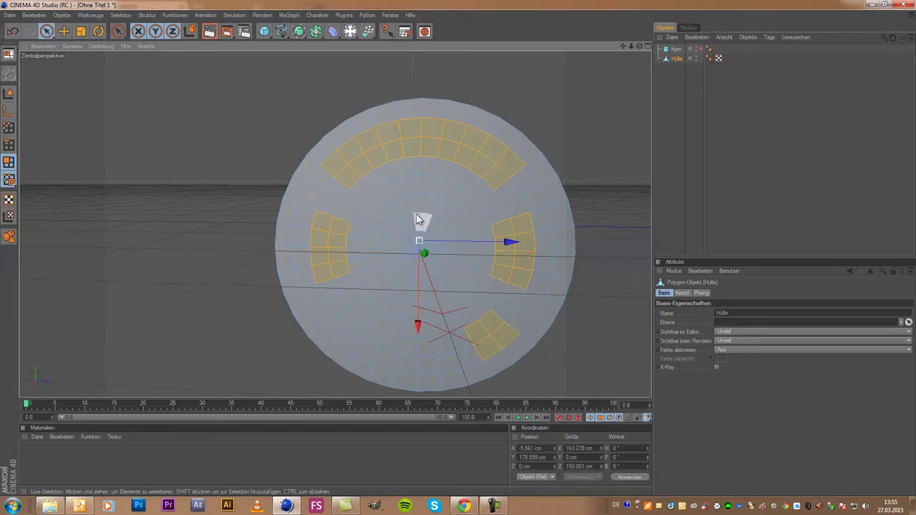
shift+click(347, 169)
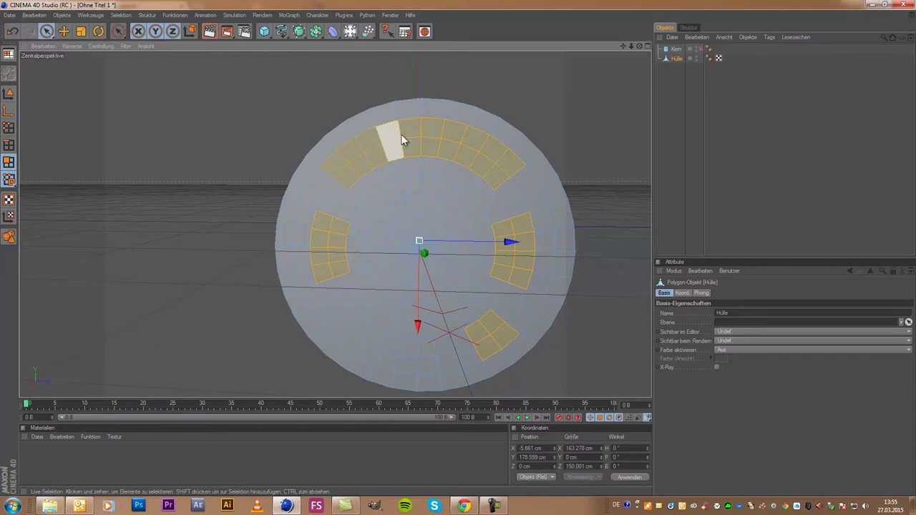
shift+click(427, 130)
shift+click(498, 158)
shift+click(454, 351)
shift+click(451, 357)
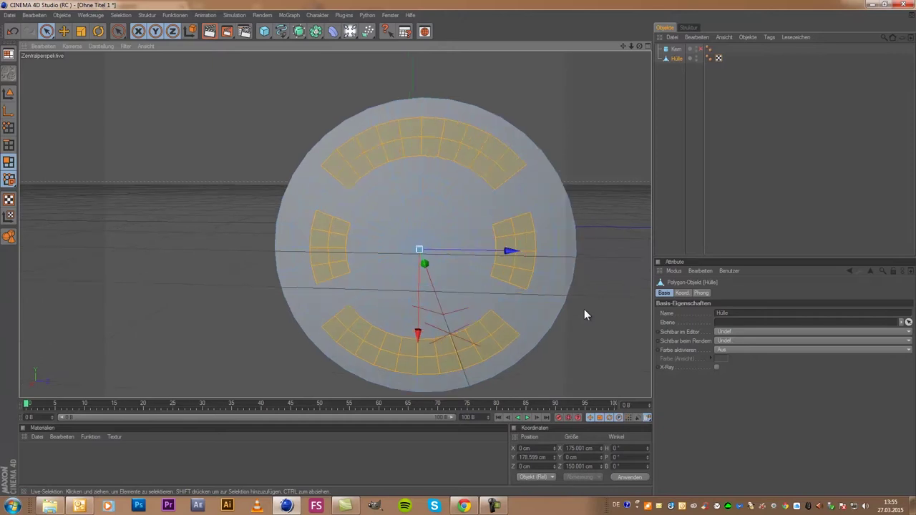
Extrude the selected ring of end-cap faces with Extrudieren at a 5 cm offset
scroll(515, 162, down, 1)
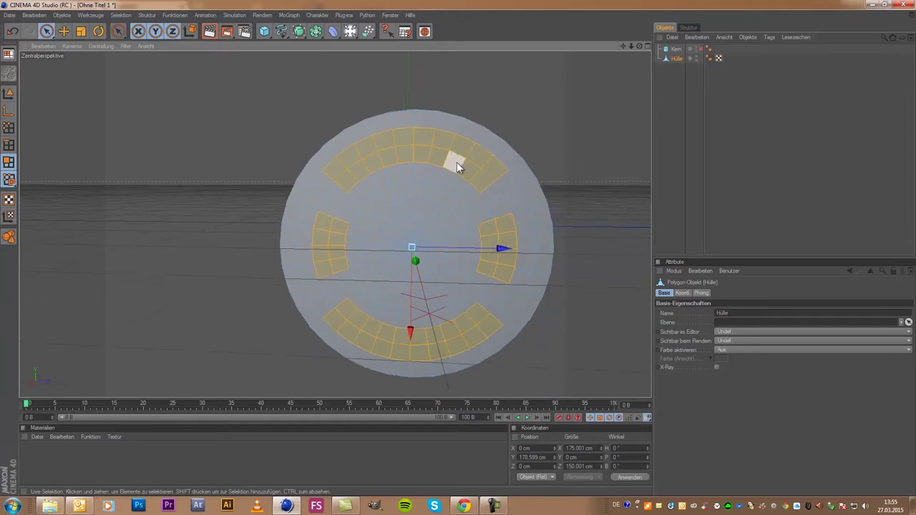
right_click(457, 165)
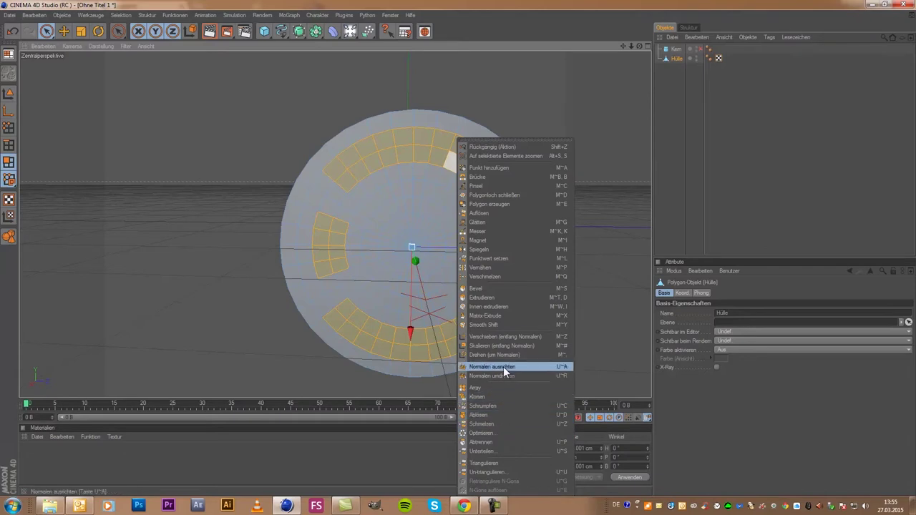
click(490, 296)
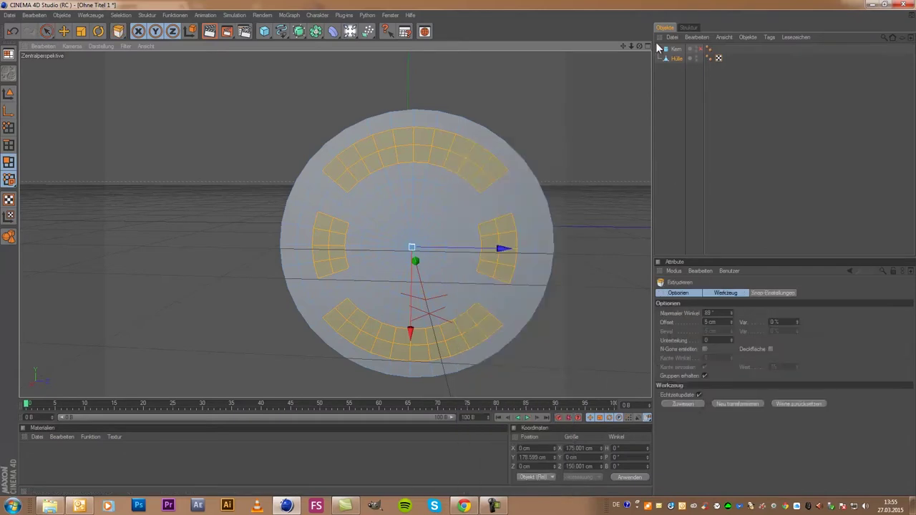
drag(639, 45, 635, 439)
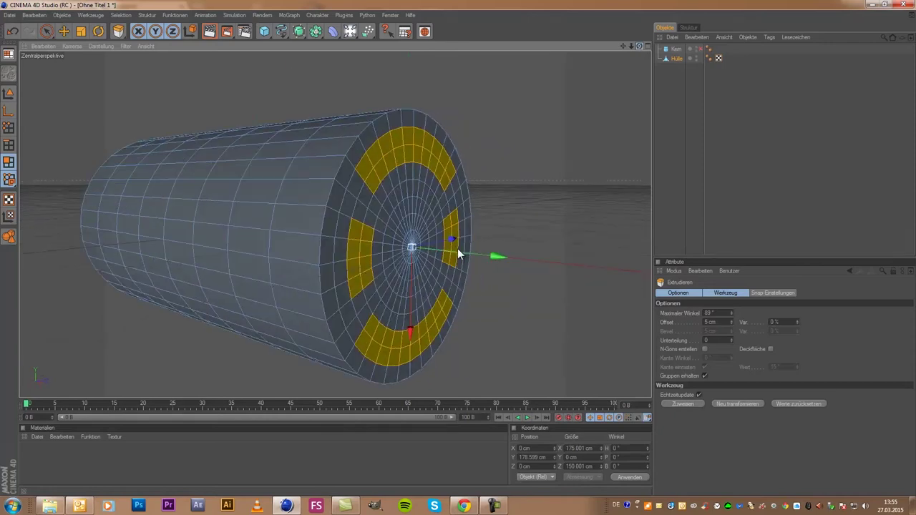
click(687, 405)
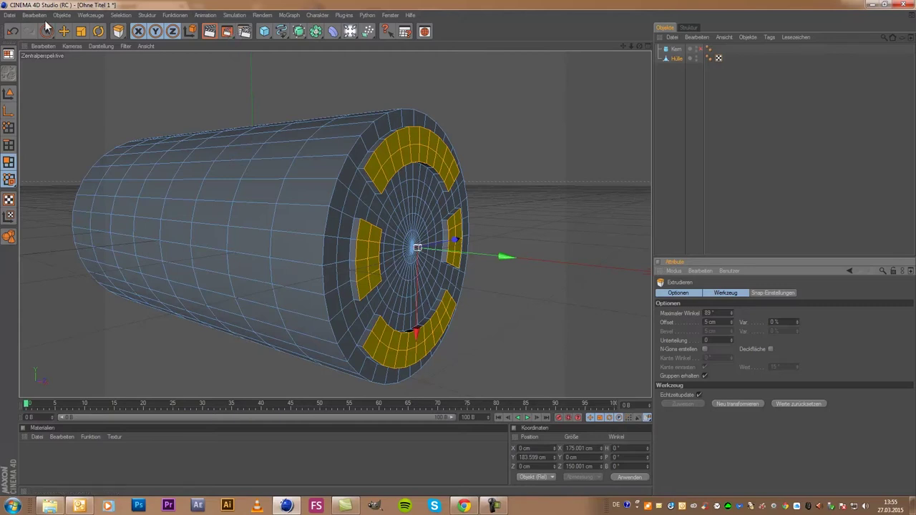
Freeze the ring as a Polygon-Selektion tag named Polygon-Auswahl and verify it restores the selection
click(116, 16)
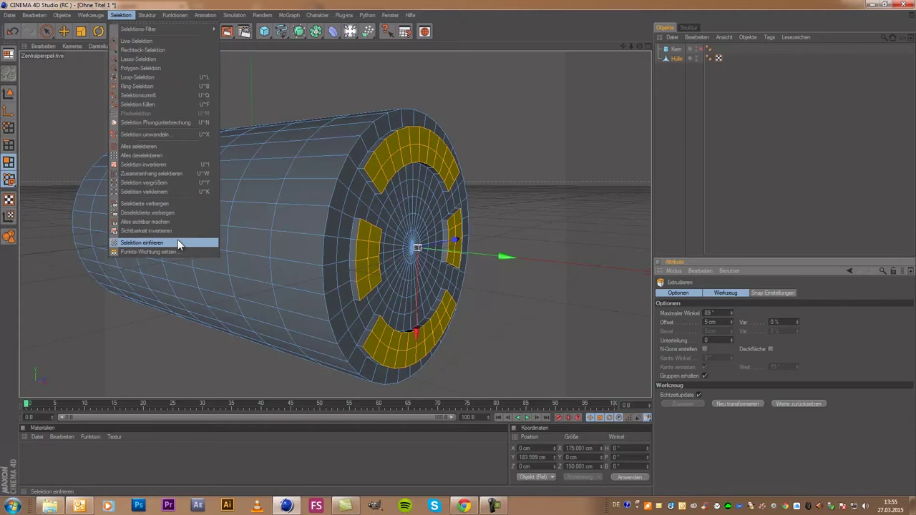
click(178, 240)
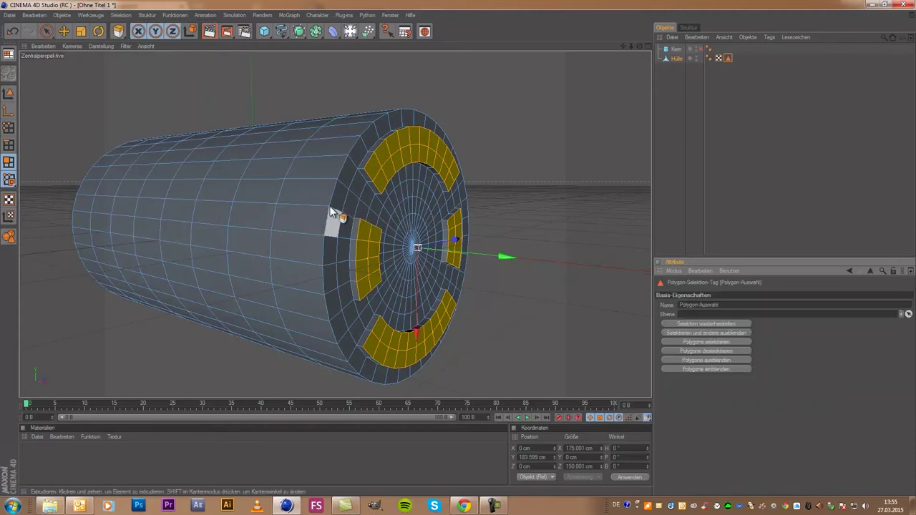
click(47, 31)
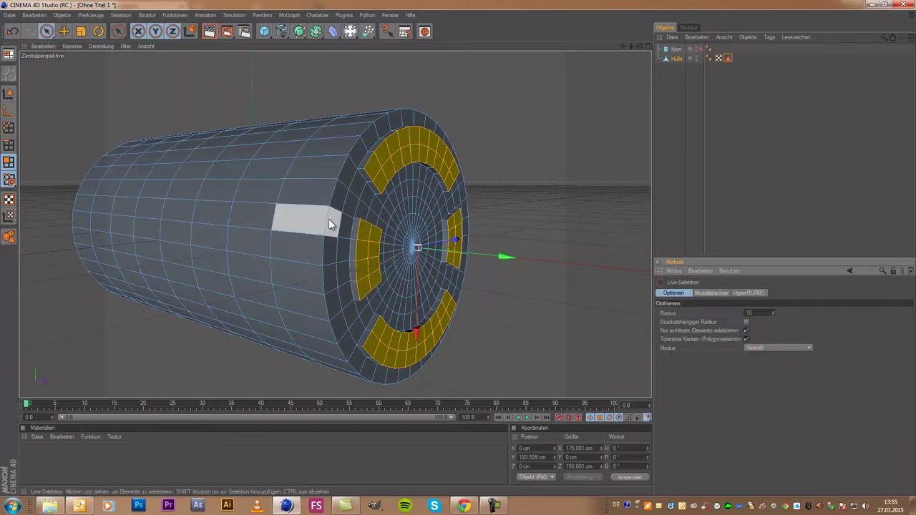
click(367, 207)
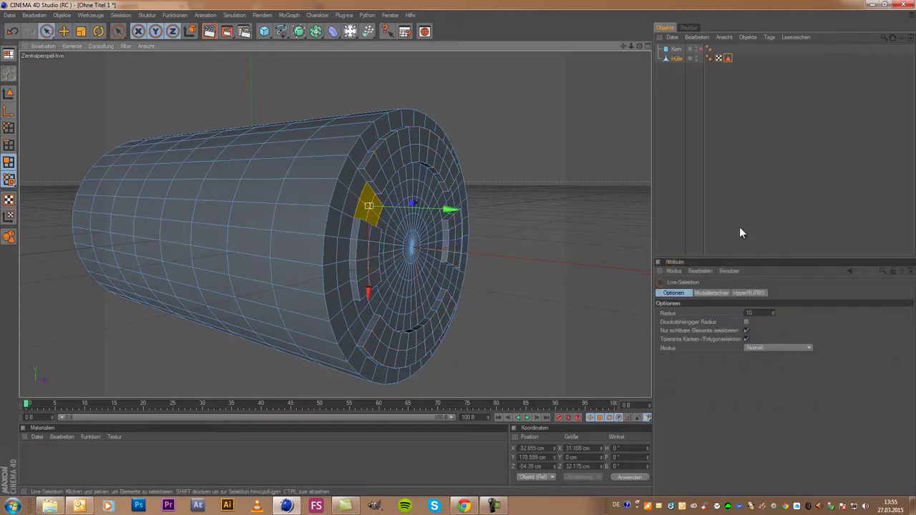
click(729, 59)
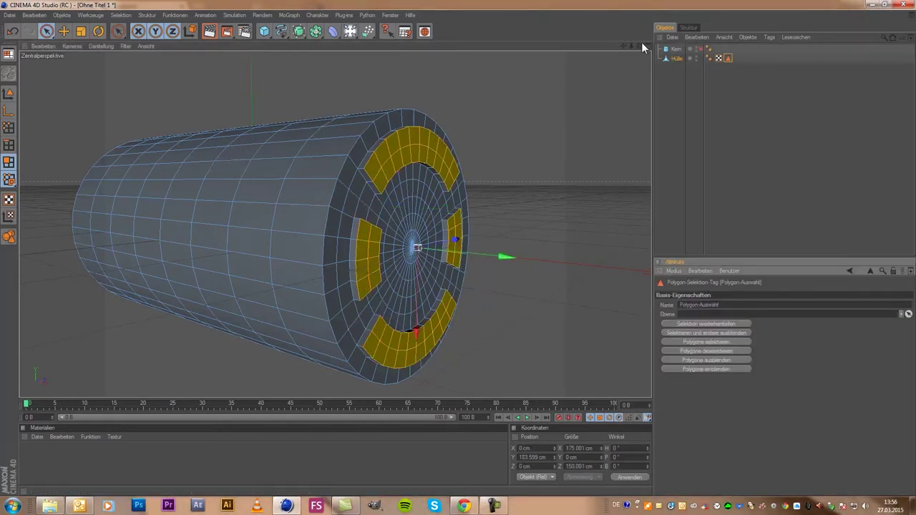
mouse_move(639, 46)
mouse_down()
mouse_move(556, 132)
mouse_move(556, 114)
mouse_up()
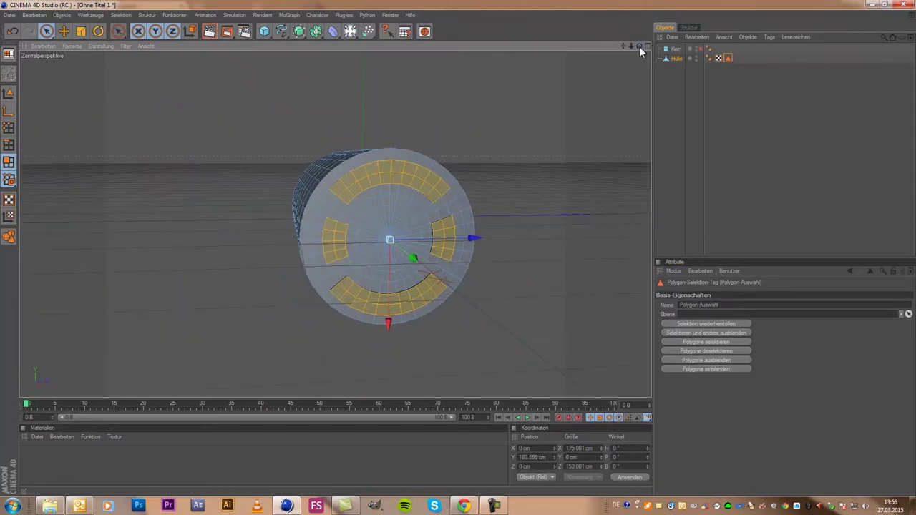
Turn to Hülle's back end and paint wedge-shaped face bands left and right of centre
drag(639, 46, 458, 247)
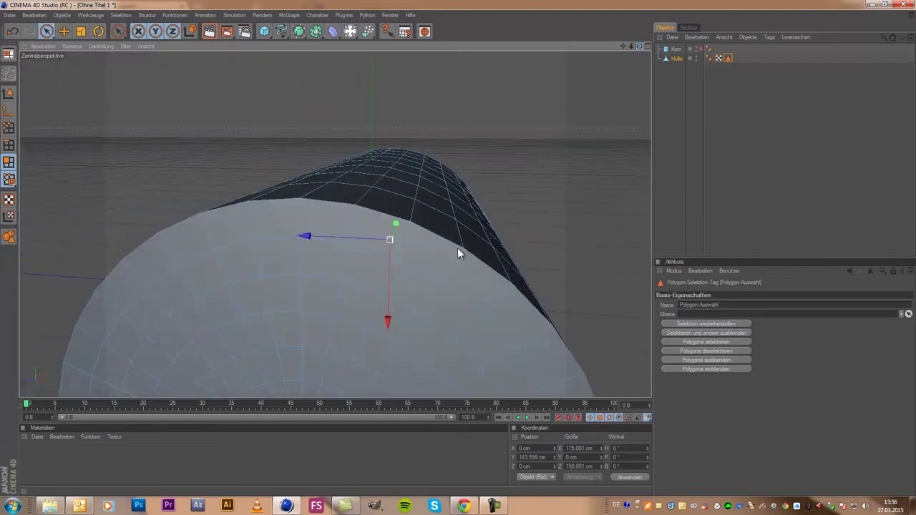
scroll(457, 247, down, 3)
scroll(495, 191, down, 3)
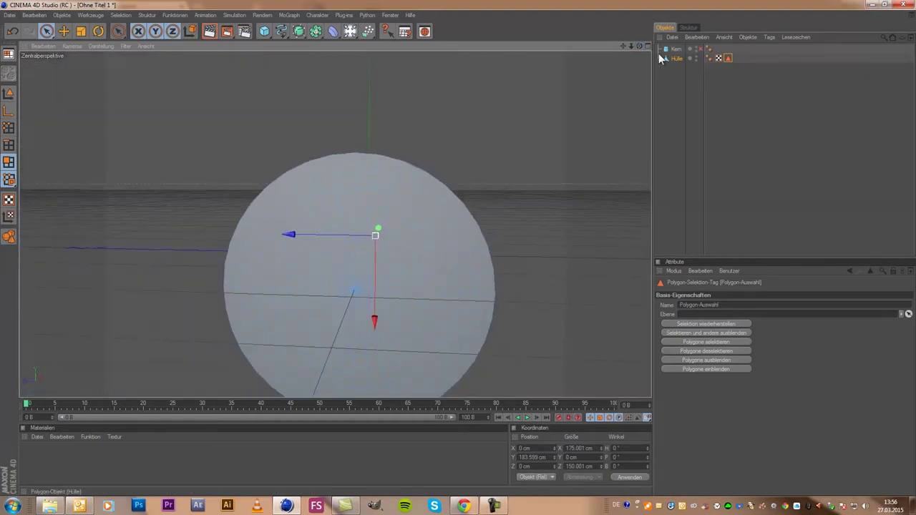
drag(640, 46, 457, 249)
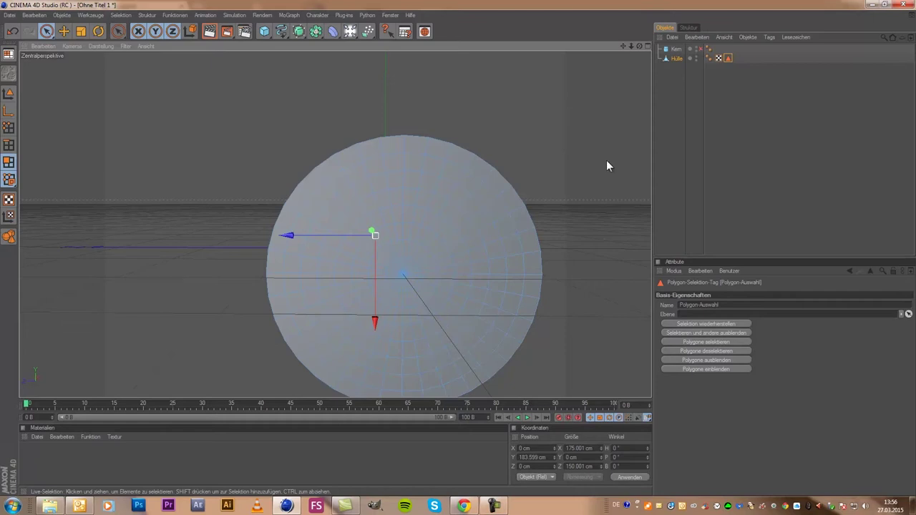
click(455, 275)
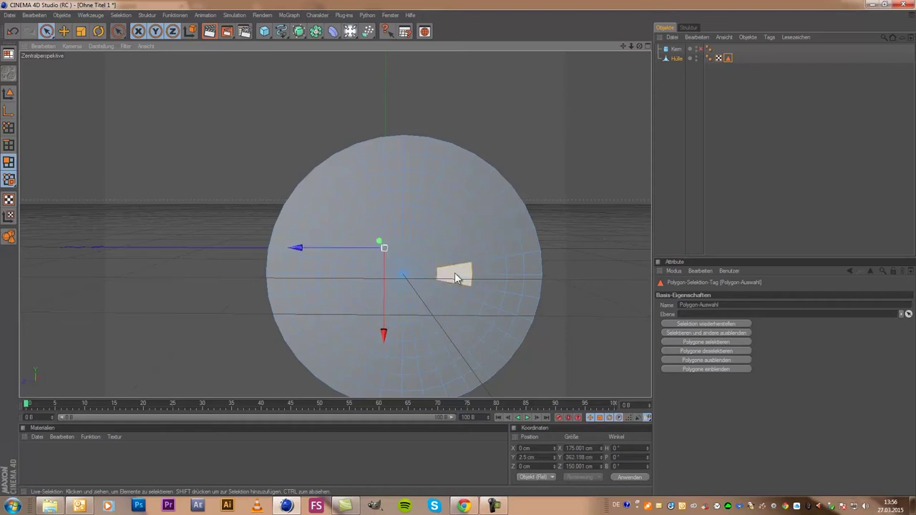
shift+click(508, 274)
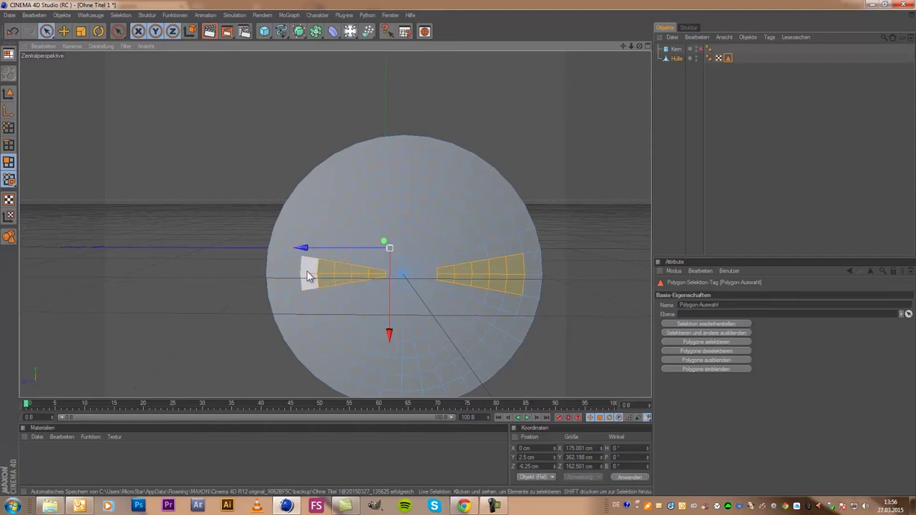
key(ctrl+z)
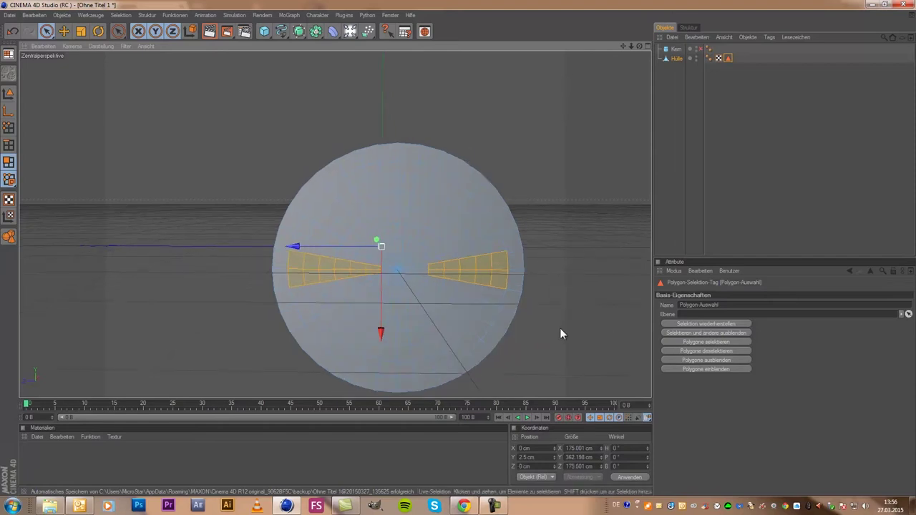
scroll(559, 333, up, 2)
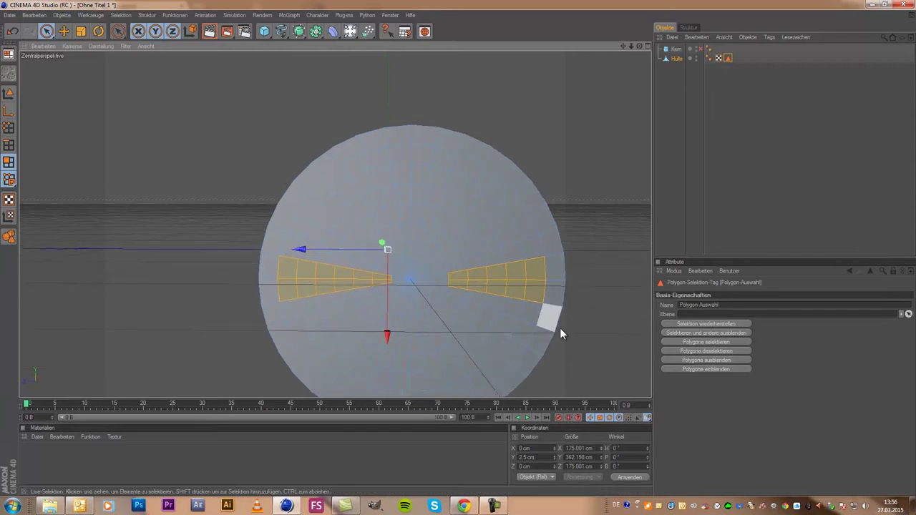
scroll(560, 333, down, 2)
Extrude the two selected wedge faces on the cylinder's end cap
right_click(413, 285)
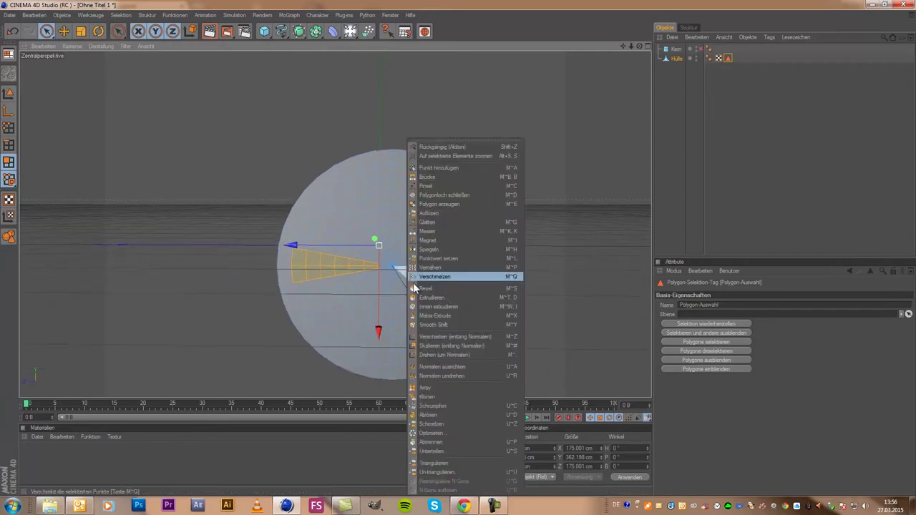
click(432, 298)
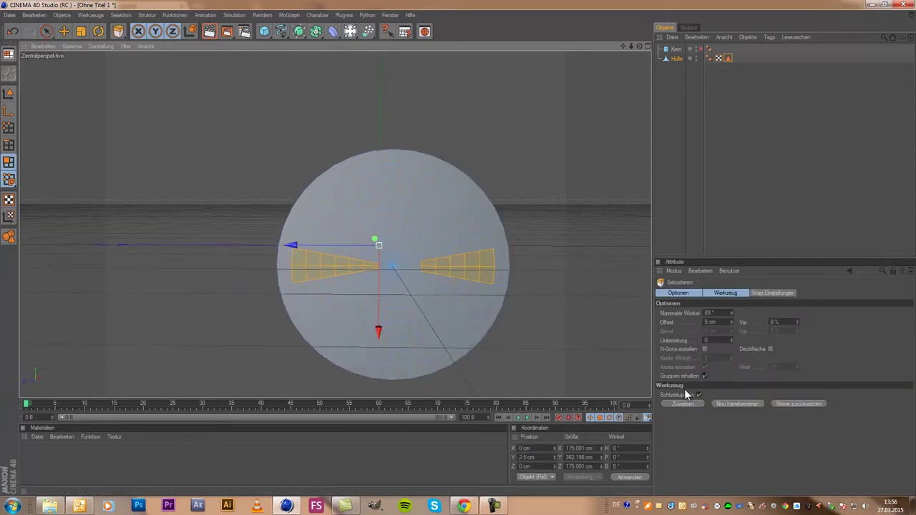
click(678, 401)
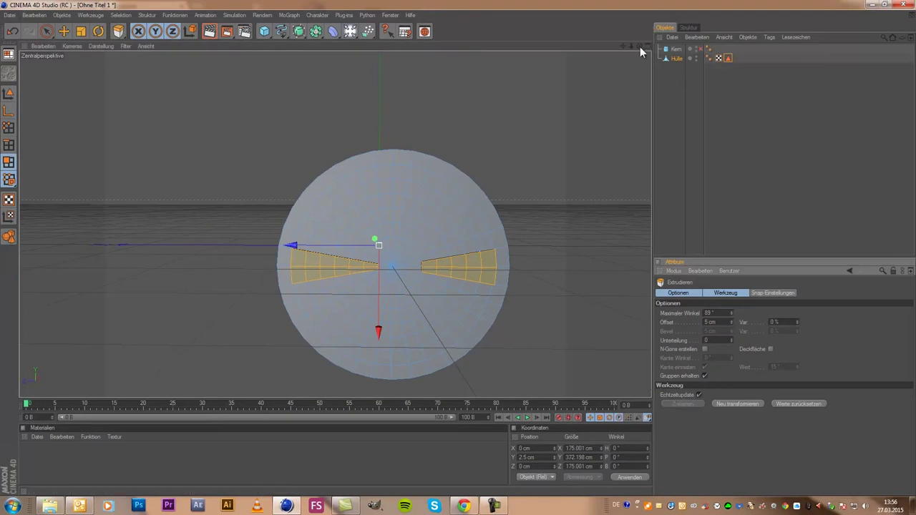
drag(641, 47, 455, 247)
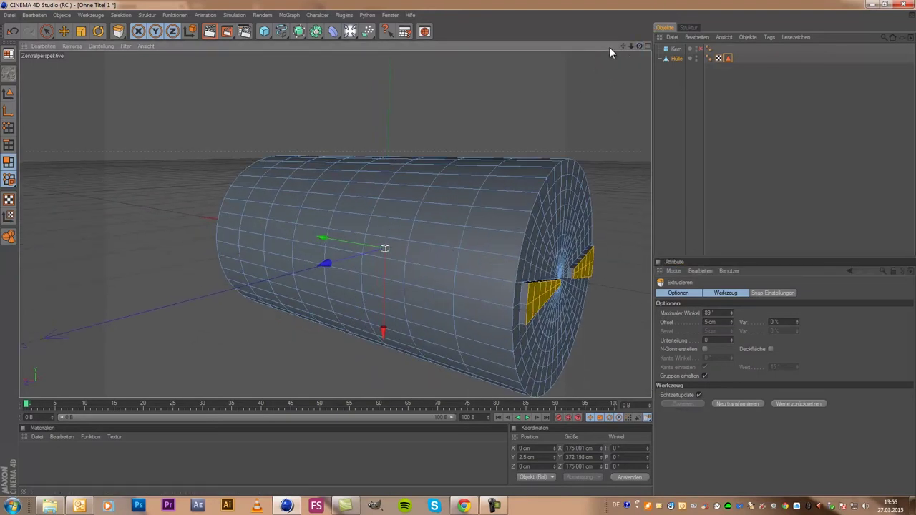
drag(626, 45, 366, 296)
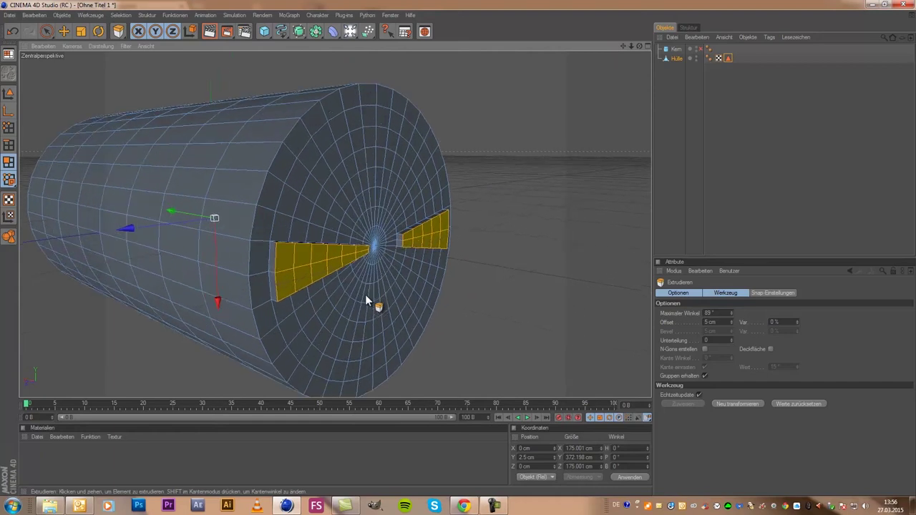
scroll(365, 294, up, 2)
Inset the wedge faces with a 2 cm offset, redoing the first attempt
right_click(323, 274)
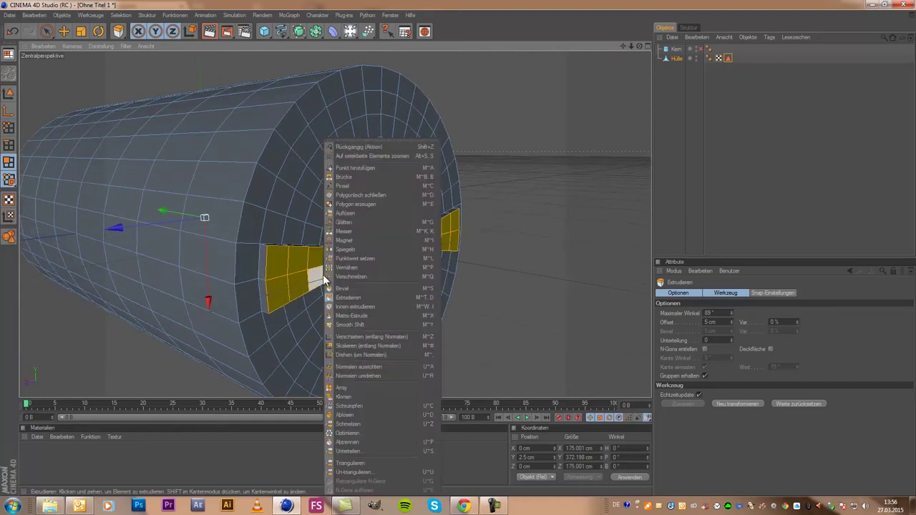
click(367, 306)
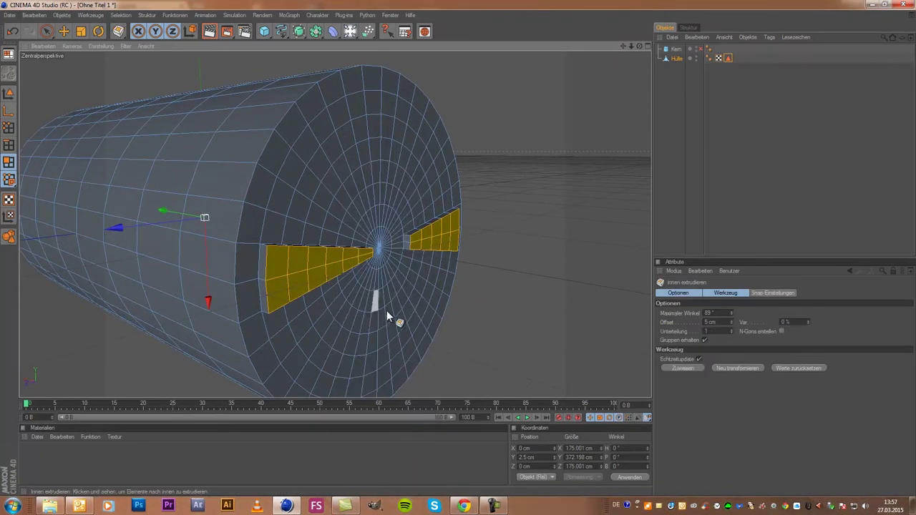
click(685, 367)
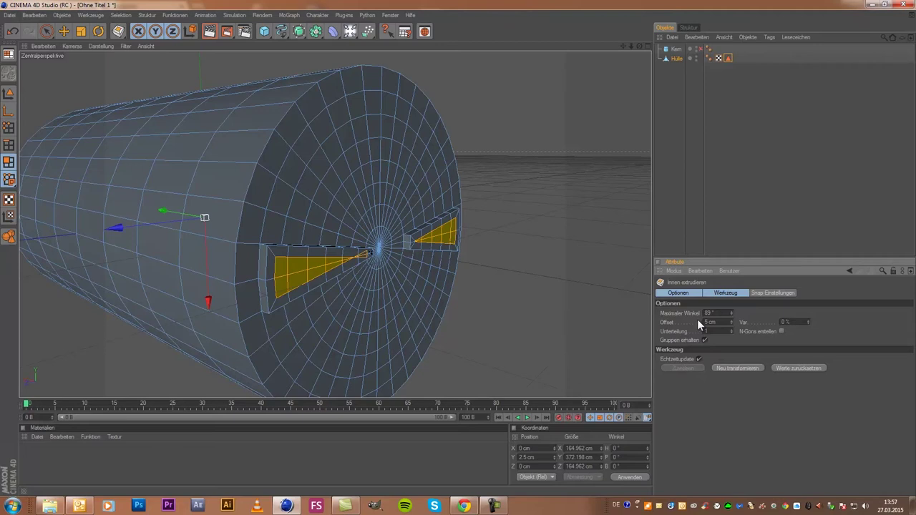
key(ctrl+z)
text(2)
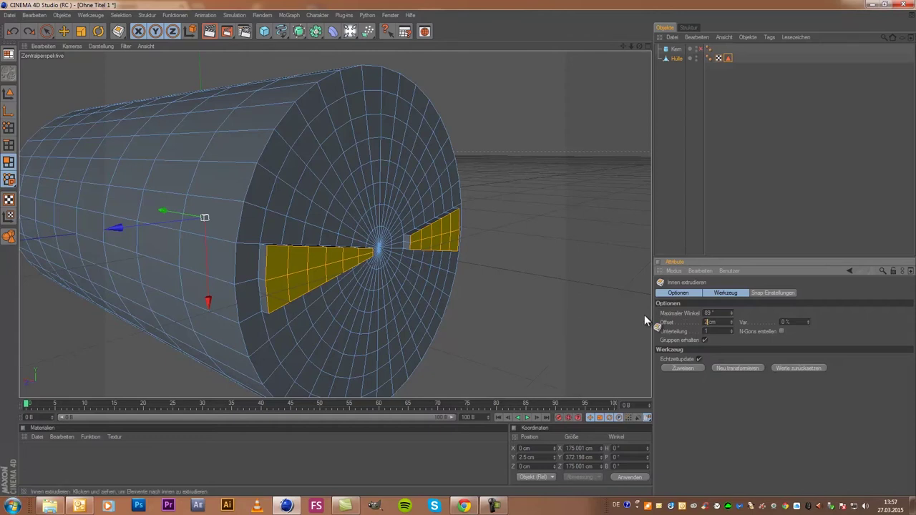
click(676, 366)
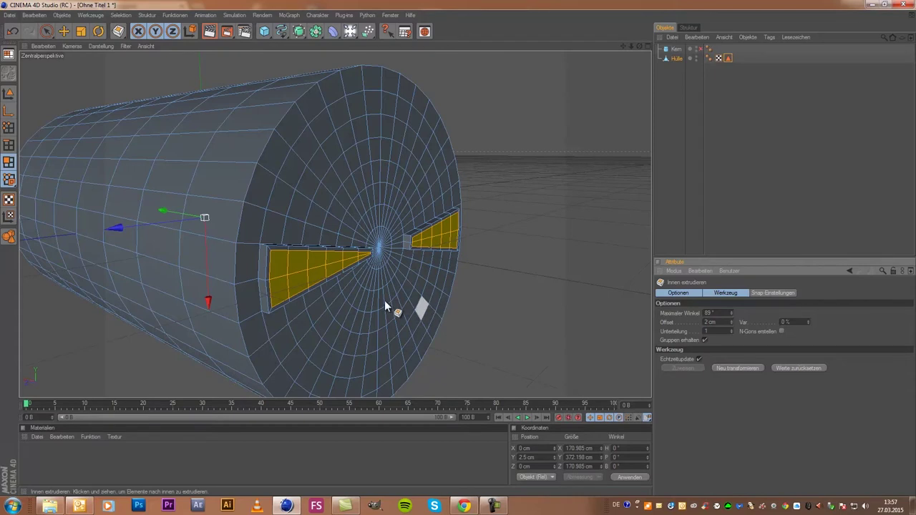
Extrude the inset wedge faces by -3 cm so they sink into the end cap
right_click(305, 279)
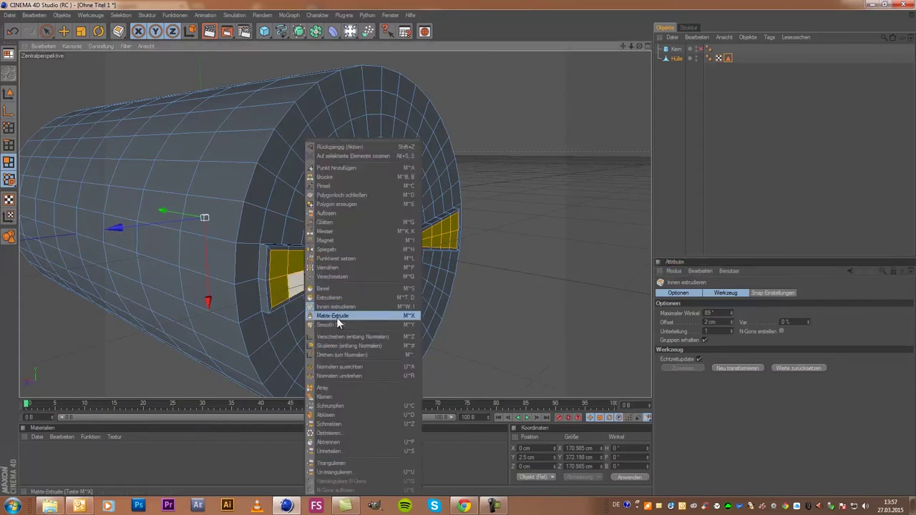
click(363, 301)
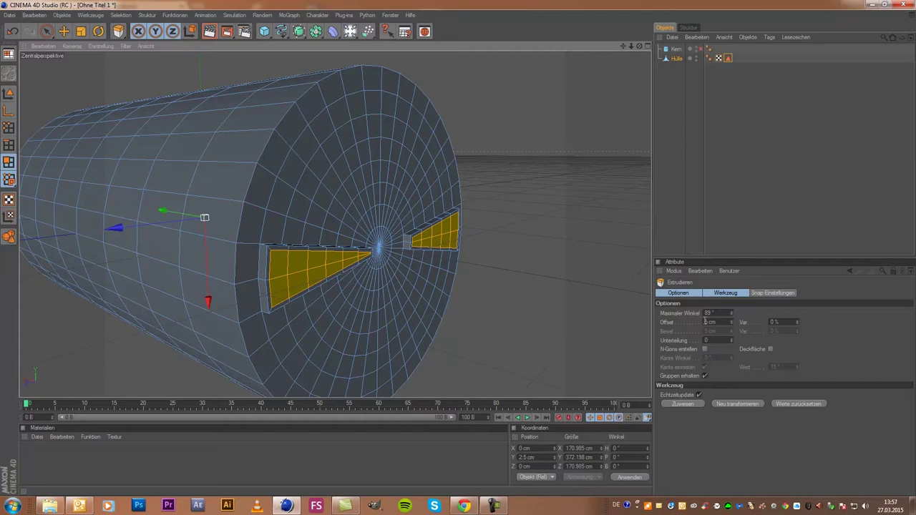
click(705, 322)
text(2)
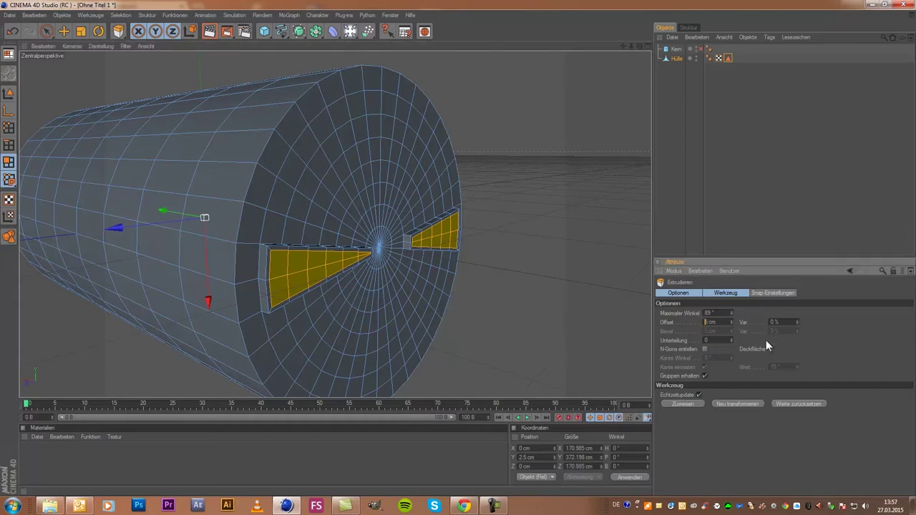
text(1)
text(5)
click(687, 404)
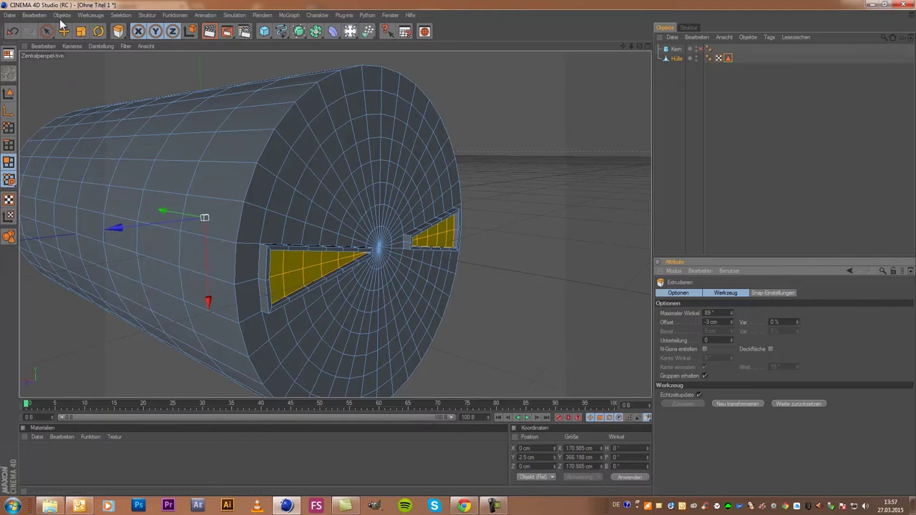
click(98, 18)
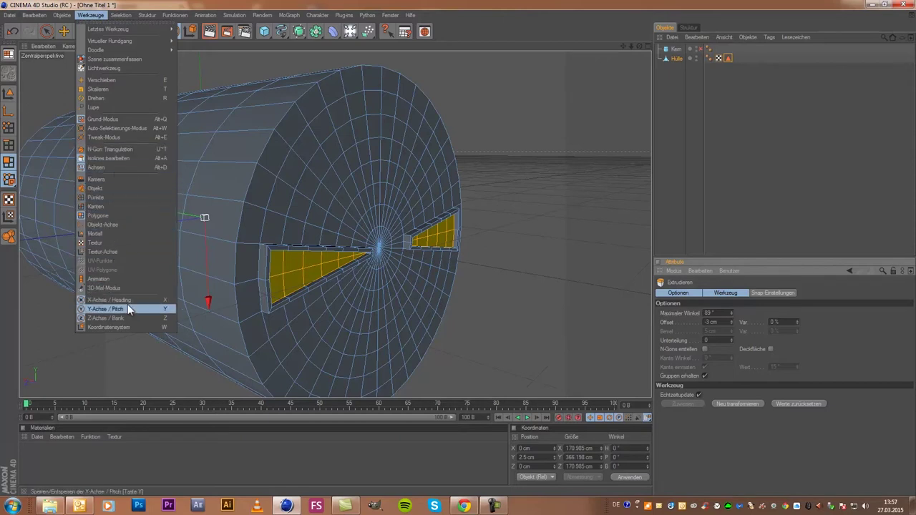
mouse_move(121, 15)
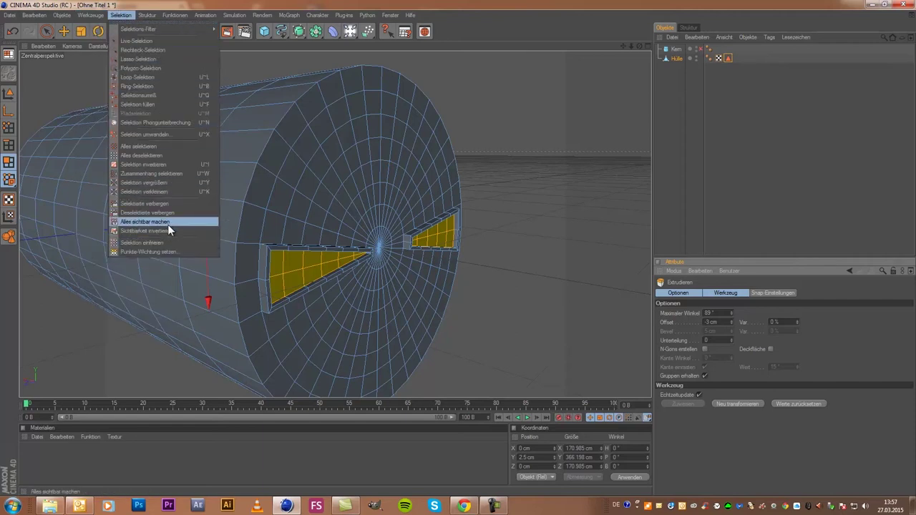
Freeze the wedge faces as Polygon-Auswahl, then undo their -3 cm inward extrusion
click(163, 241)
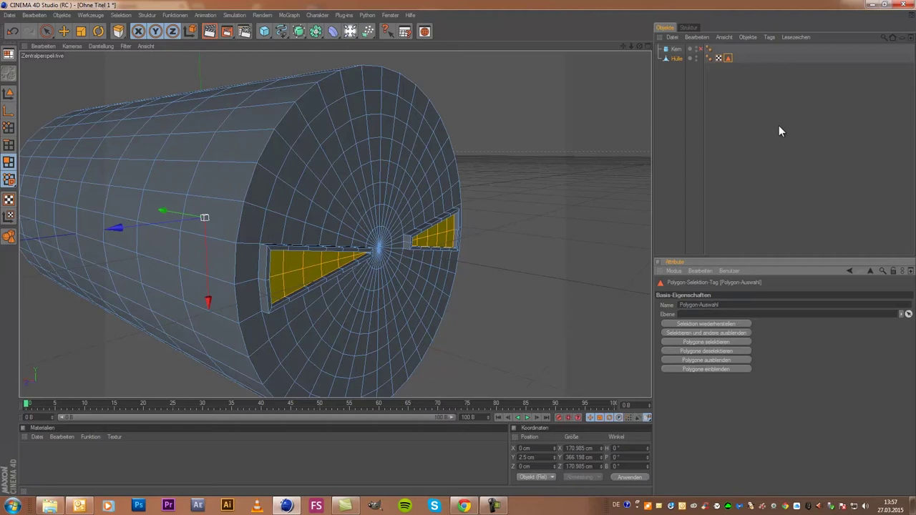
scroll(577, 151, down, 3)
mouse_move(640, 46)
mouse_down()
mouse_move(437, 244)
mouse_move(454, 247)
mouse_up()
alt+drag(461, 248, 397, 259)
scroll(398, 259, up, 5)
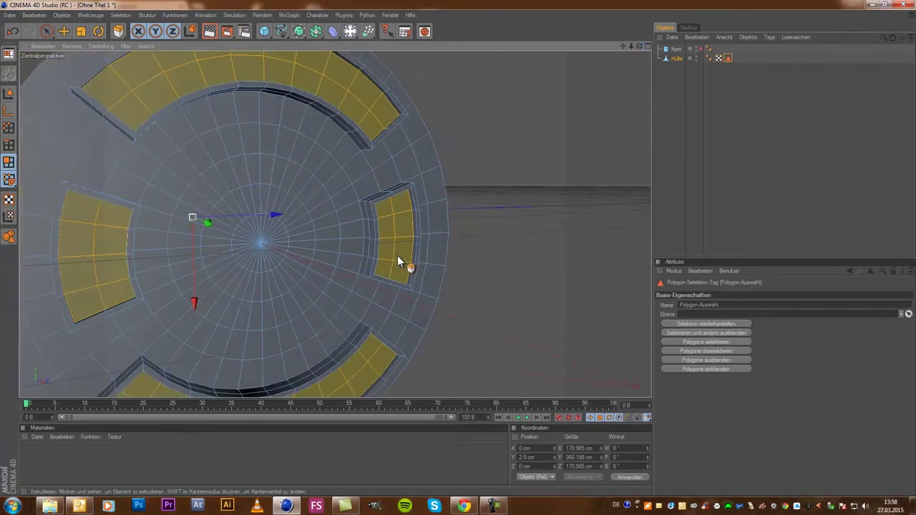
key(ctrl+z)
key(ctrl+z)
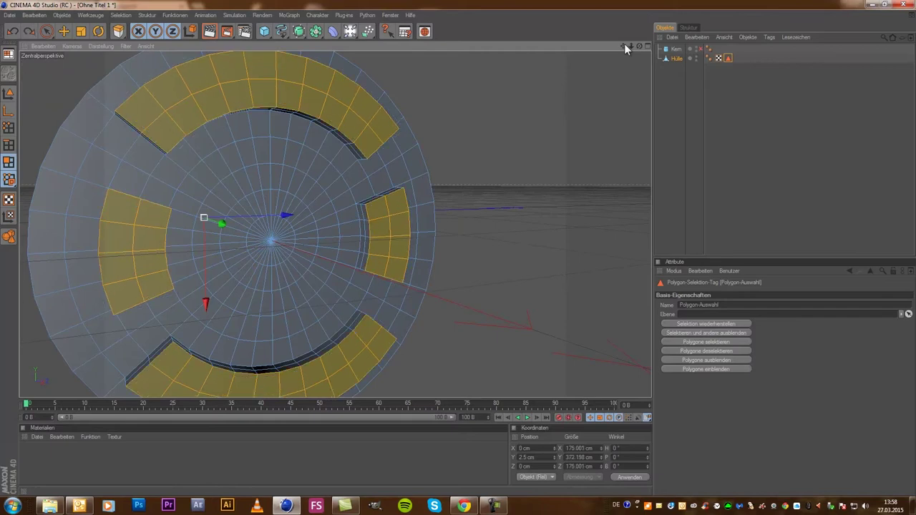
mouse_move(637, 44)
mouse_down()
mouse_move(443, 255)
mouse_move(479, 244)
mouse_move(456, 250)
mouse_move(634, 45)
mouse_up()
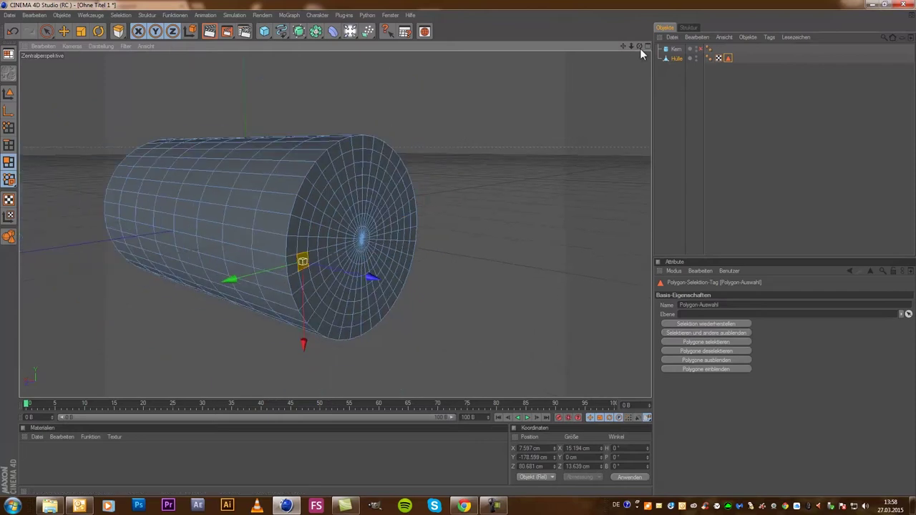
Select Hülle and paint-select the left and right wedge face groups on its end cap
drag(639, 48, 458, 253)
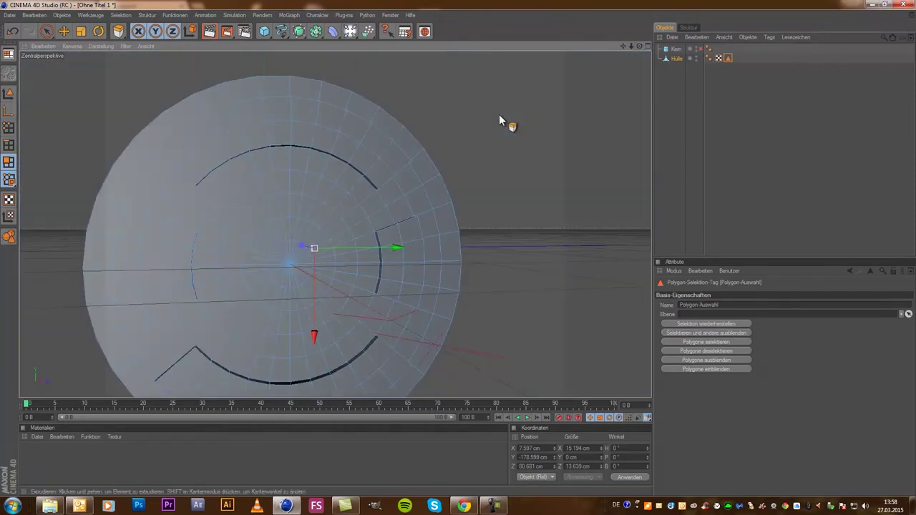
click(731, 191)
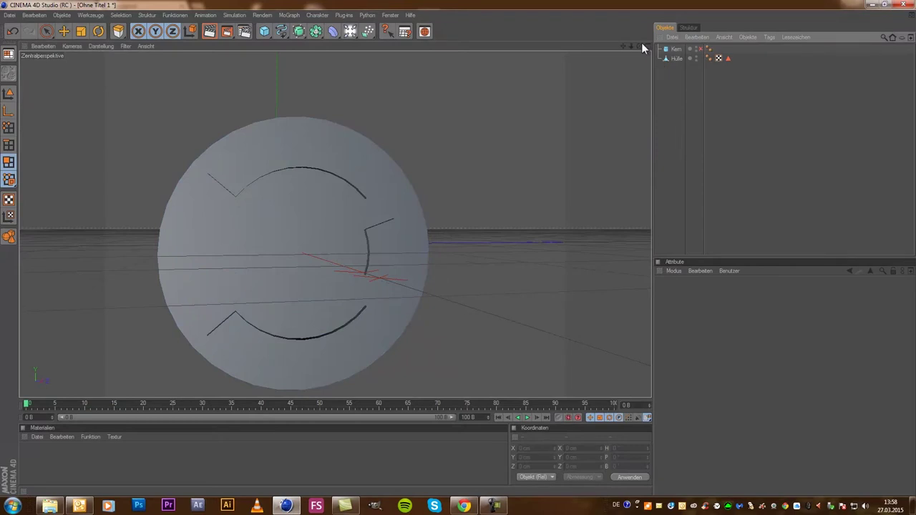
drag(642, 45, 459, 248)
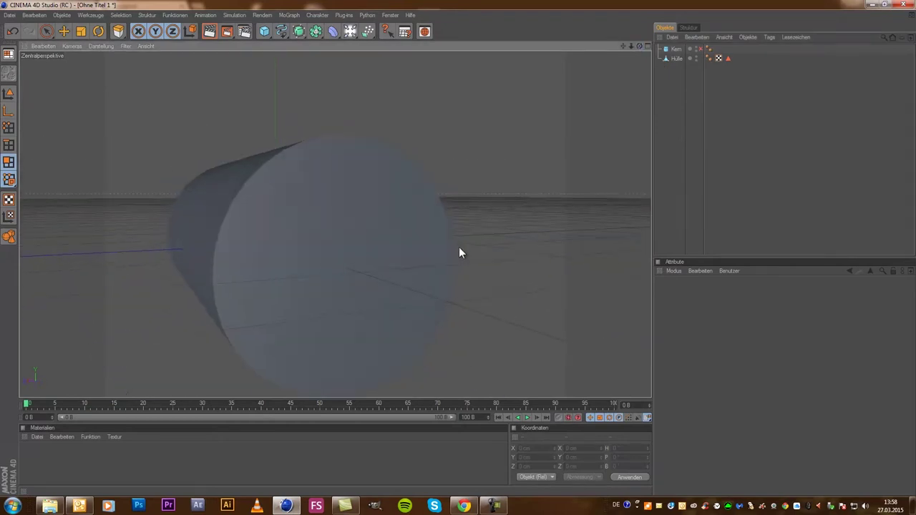
click(672, 58)
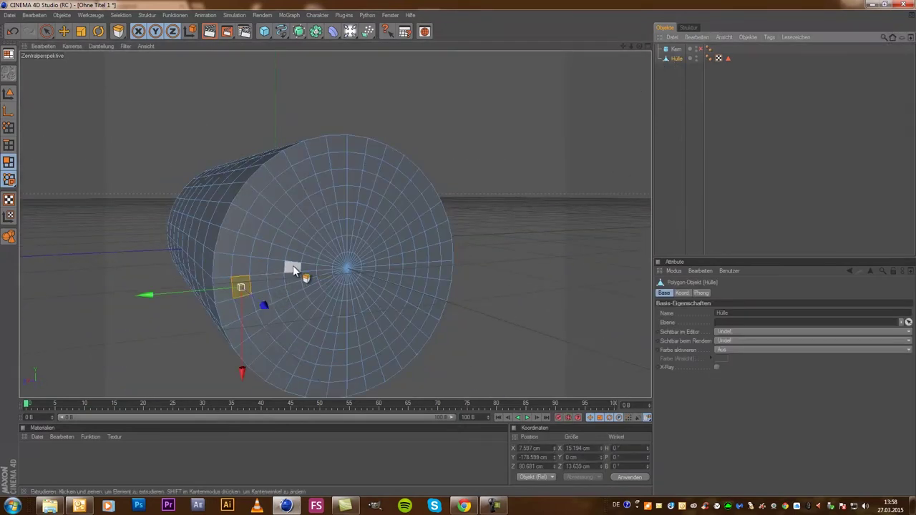
click(46, 31)
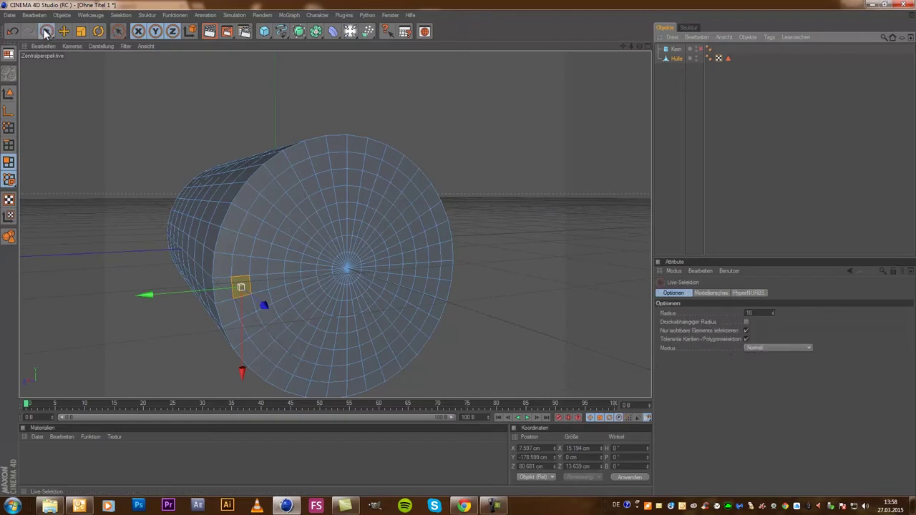
drag(291, 272, 259, 280)
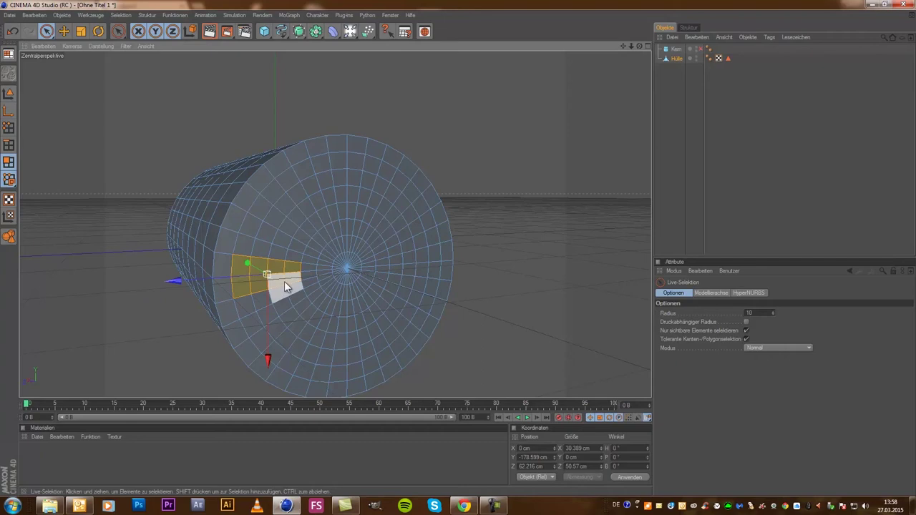
shift+click(300, 270)
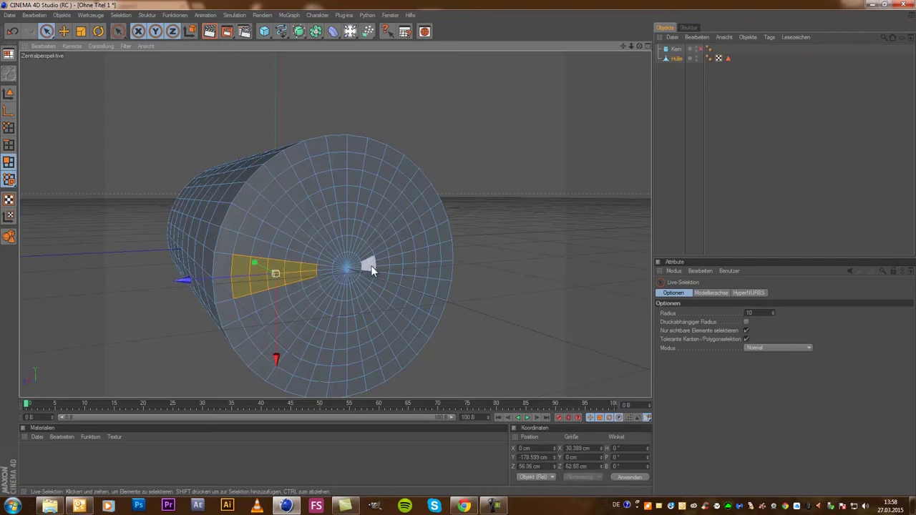
shift+drag(380, 264, 423, 258)
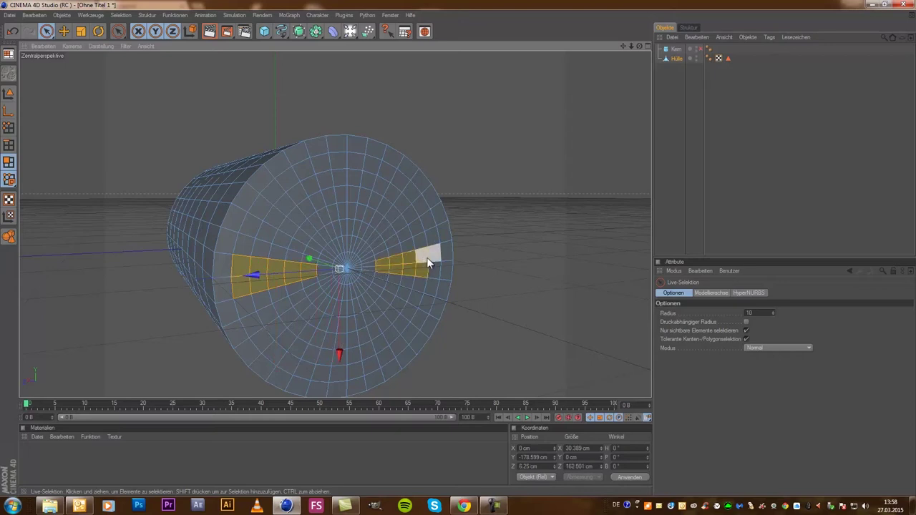
shift+click(428, 261)
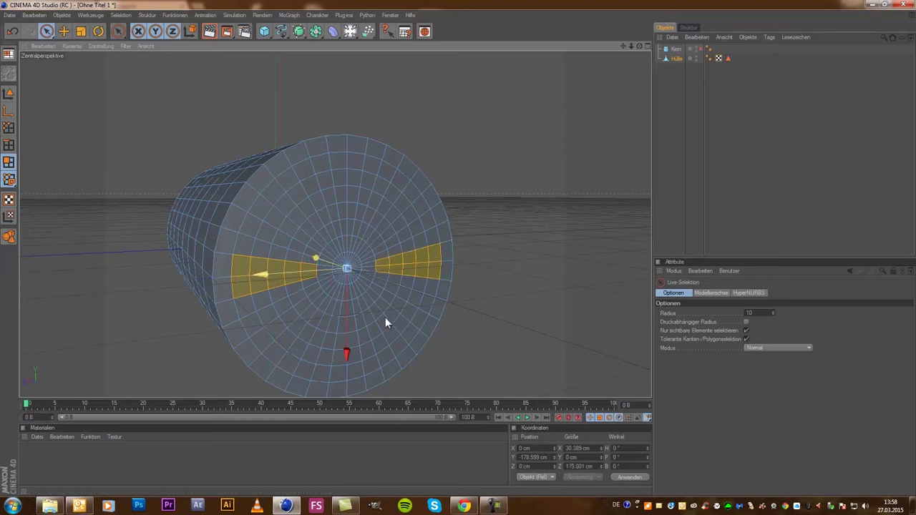
scroll(465, 179, down, 1)
Extrude the two selected wedge faces outward by 5 cm
right_click(382, 240)
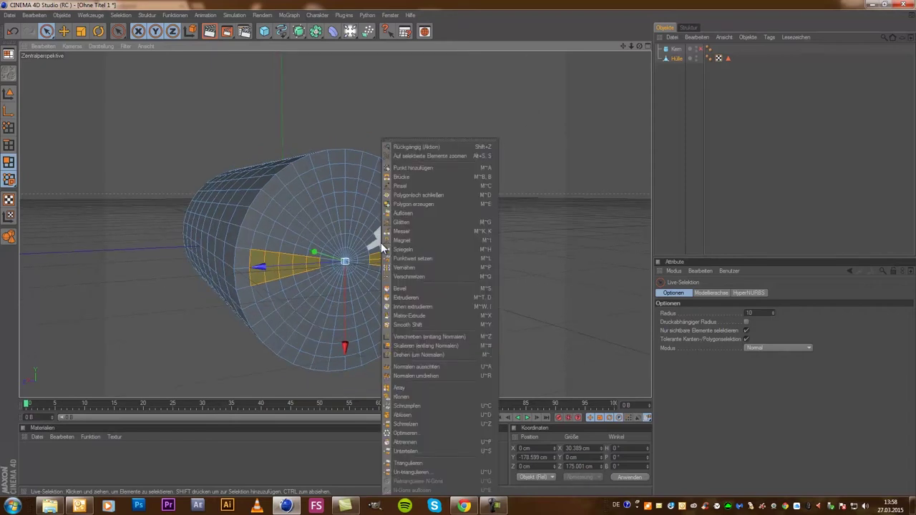
click(422, 298)
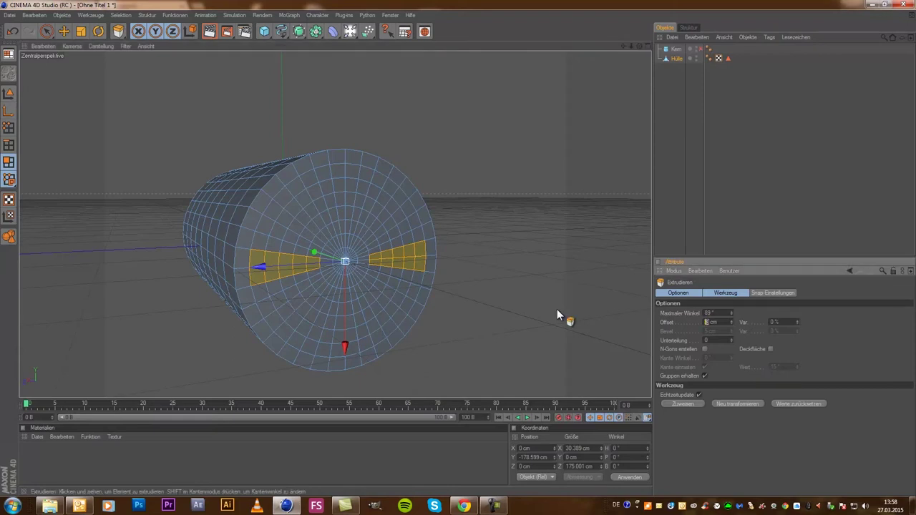
click(682, 404)
scroll(400, 300, up, 2)
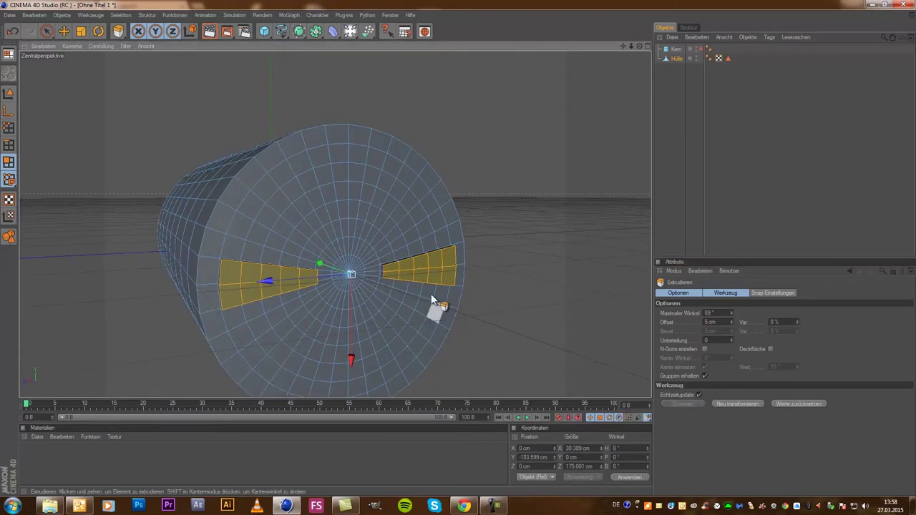
Inset the extruded wedge faces with a 2 cm offset
right_click(431, 294)
click(465, 307)
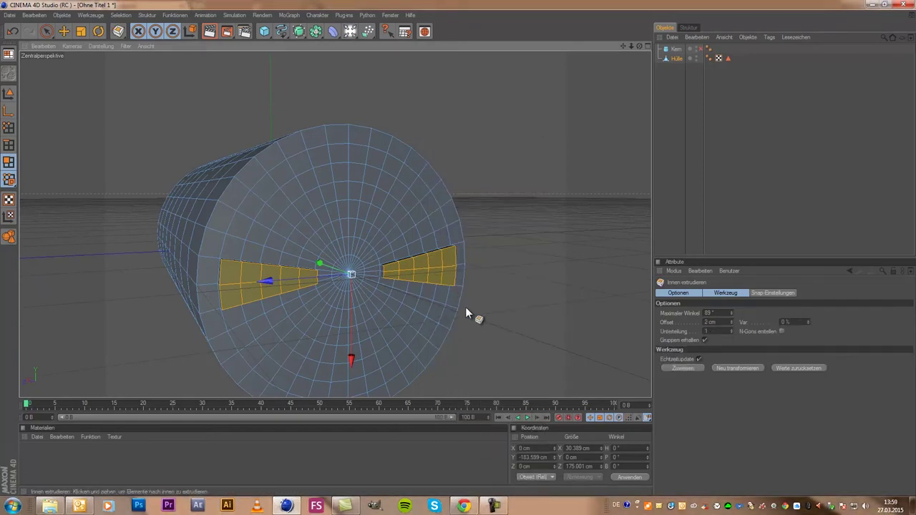
click(704, 368)
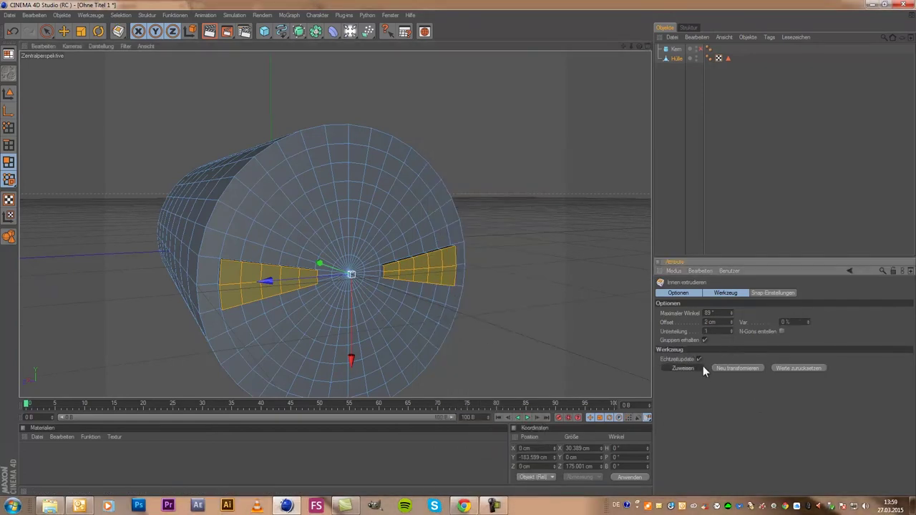
right_click(381, 304)
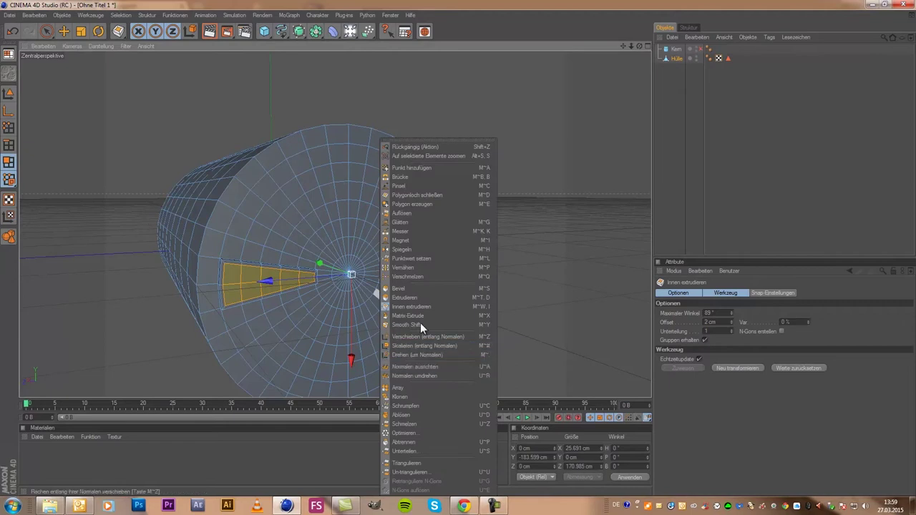
Extrude the inset wedge faces by -3 cm into Hülle's end cap and zoom in on the grooves
click(417, 298)
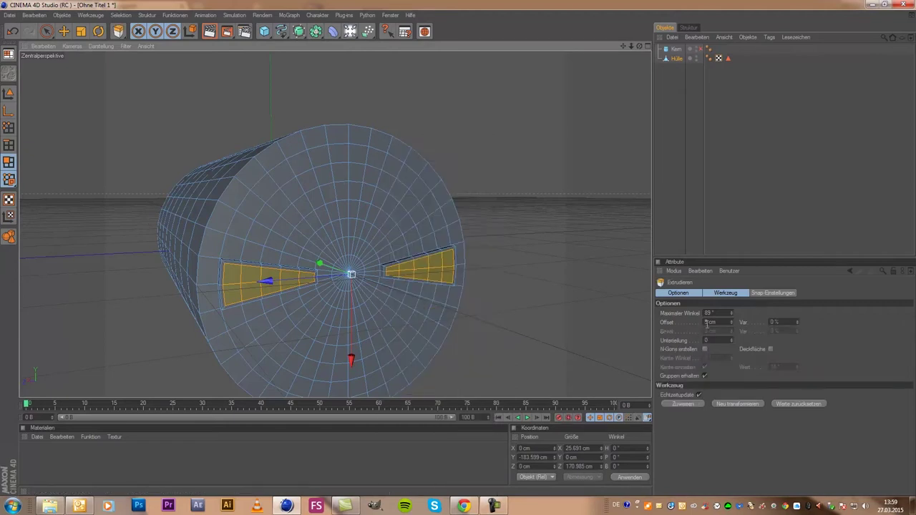
click(707, 323)
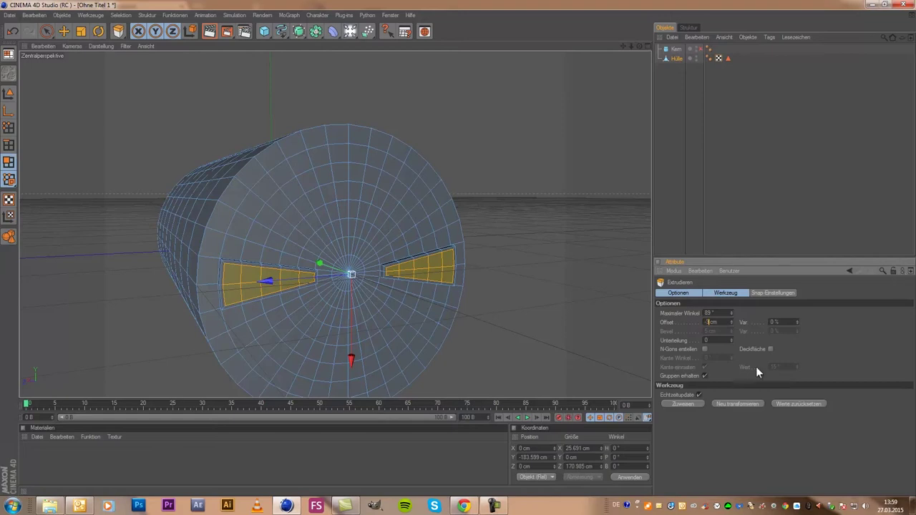
click(681, 403)
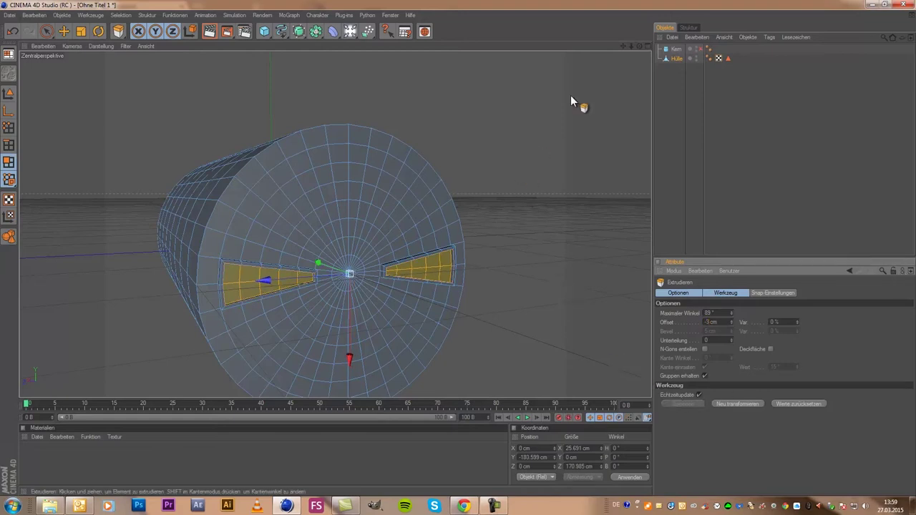
mouse_move(640, 45)
mouse_down()
mouse_move(506, 246)
mouse_move(460, 252)
mouse_move(508, 154)
mouse_move(445, 201)
mouse_move(445, 187)
mouse_up()
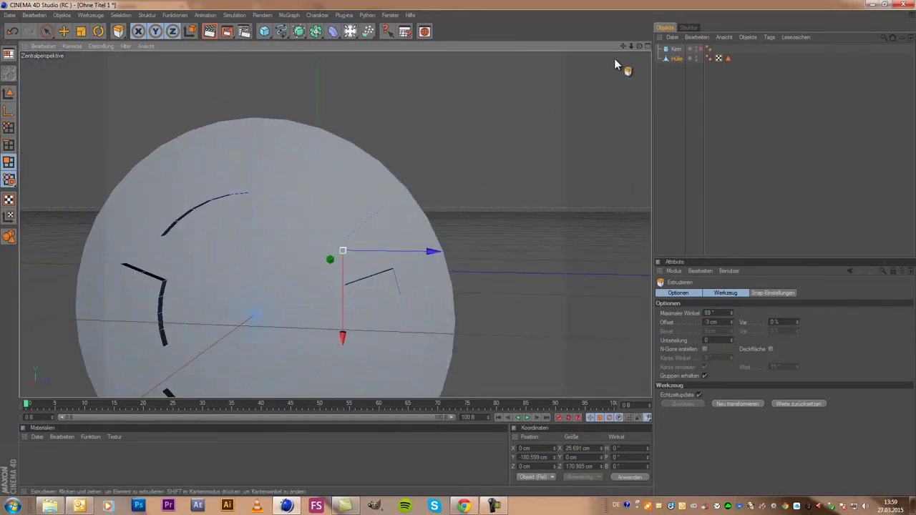
drag(640, 44, 455, 247)
scroll(544, 171, up, 3)
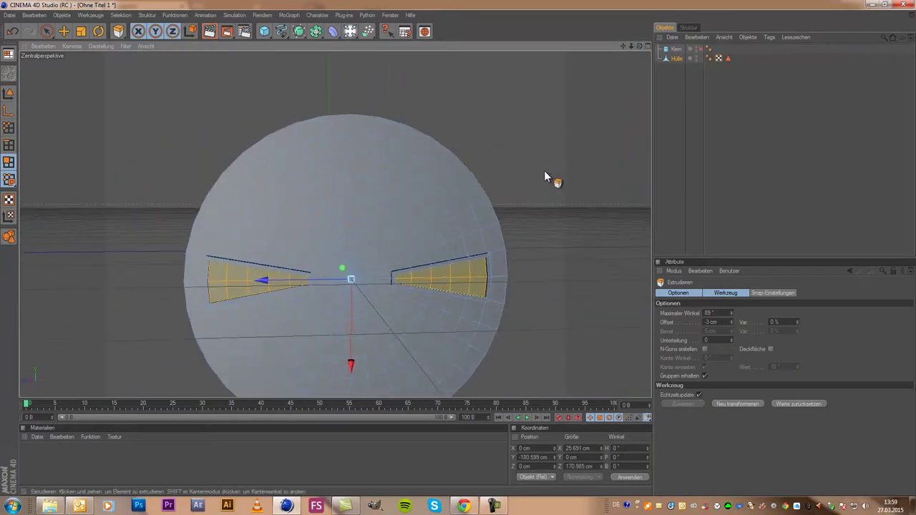
scroll(462, 317, up, 1)
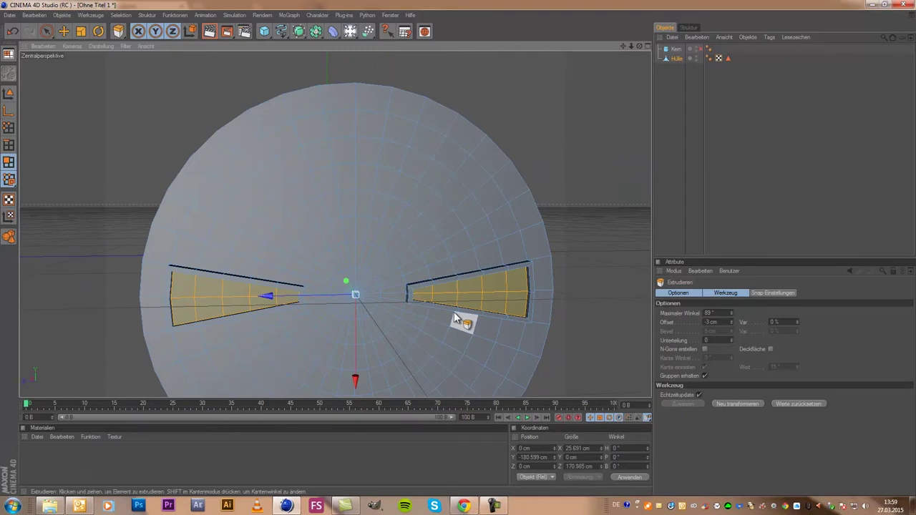
scroll(442, 310, up, 1)
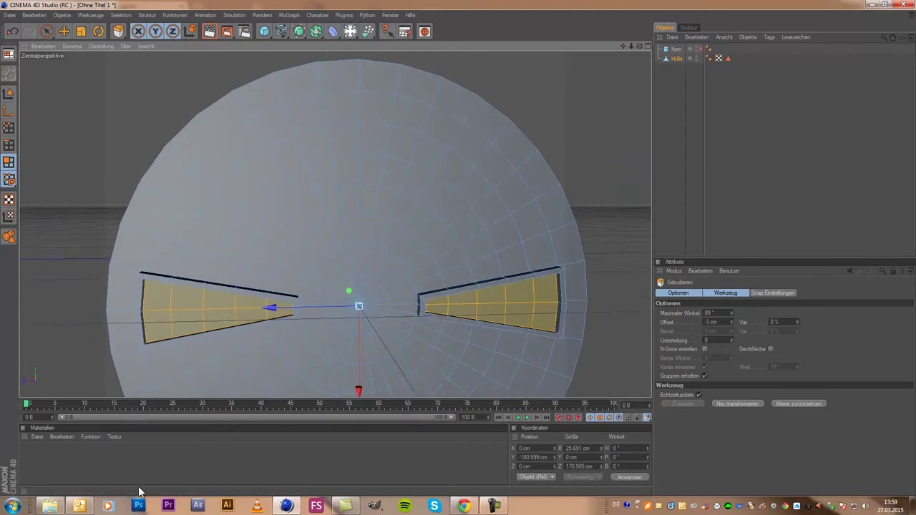
Create the default material Mat and briefly browse the Texturen presets
double_click(71, 471)
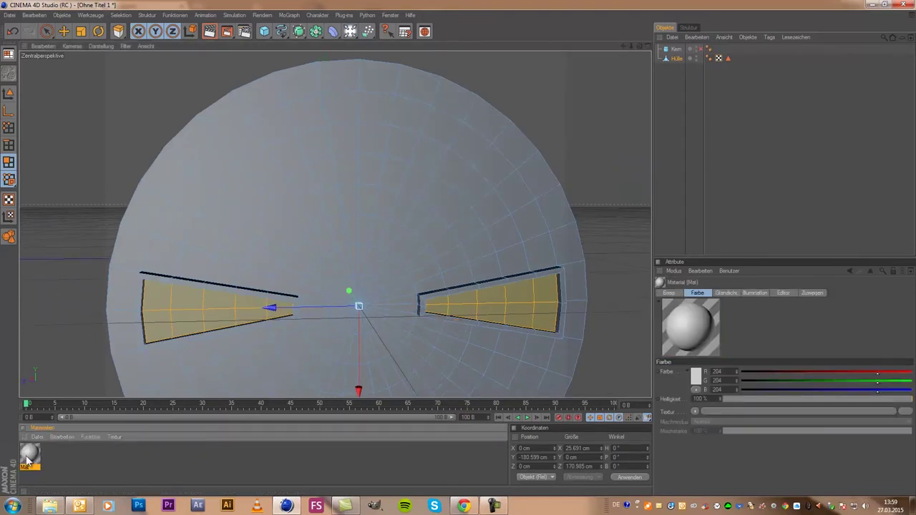
double_click(28, 457)
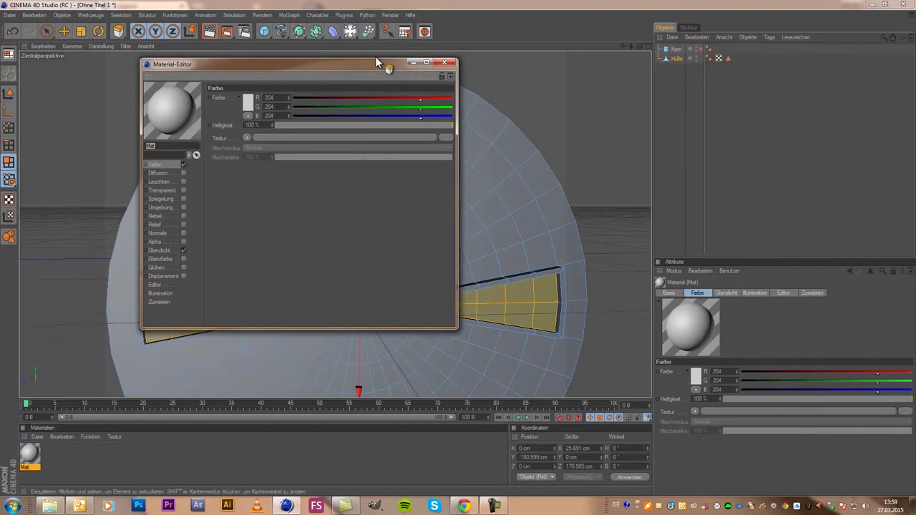
click(444, 63)
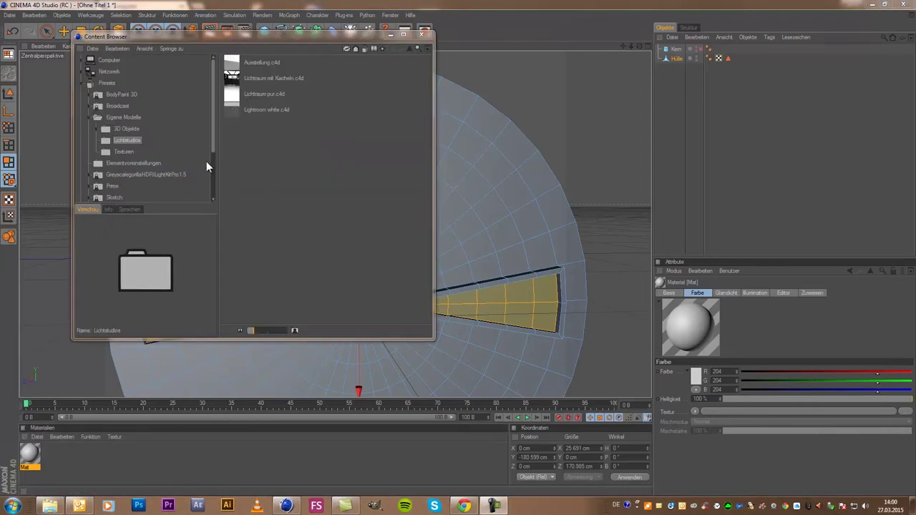
click(124, 152)
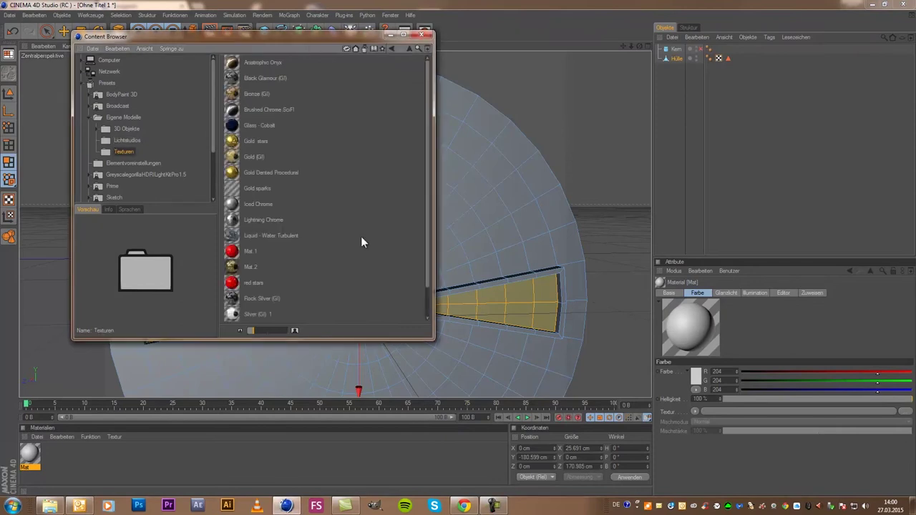
click(422, 34)
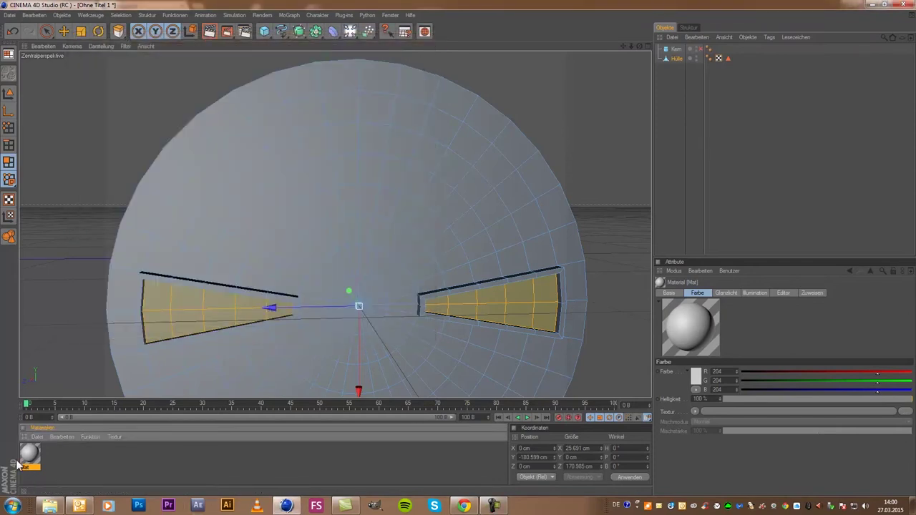
Make Mat pure white (255/255/255) with reflection enabled at about 90%
double_click(29, 456)
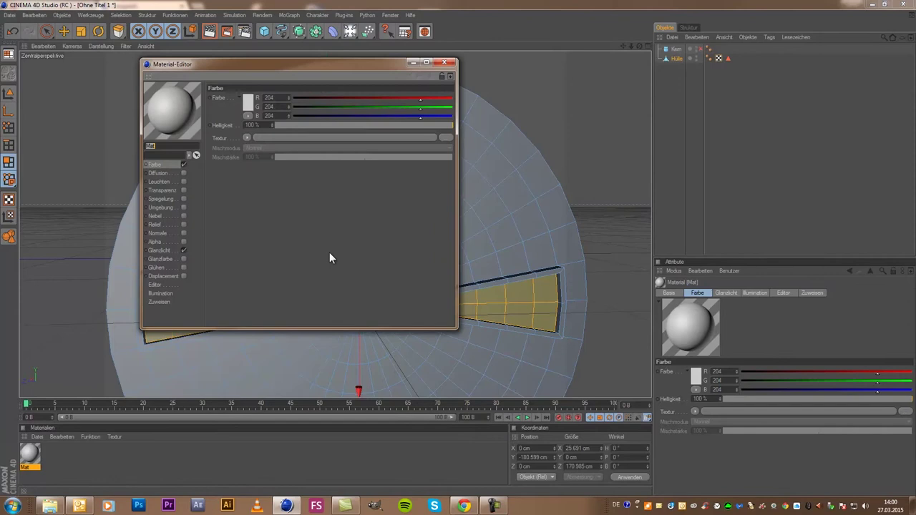
click(248, 104)
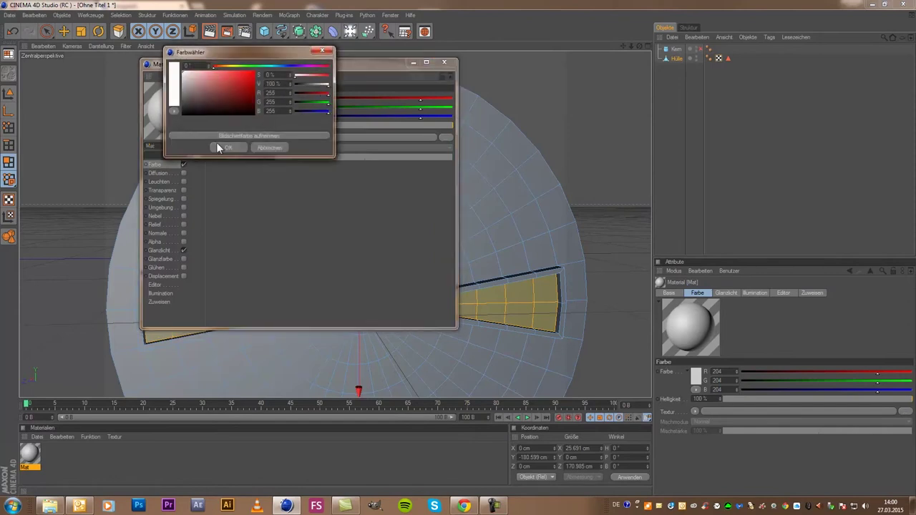
click(220, 148)
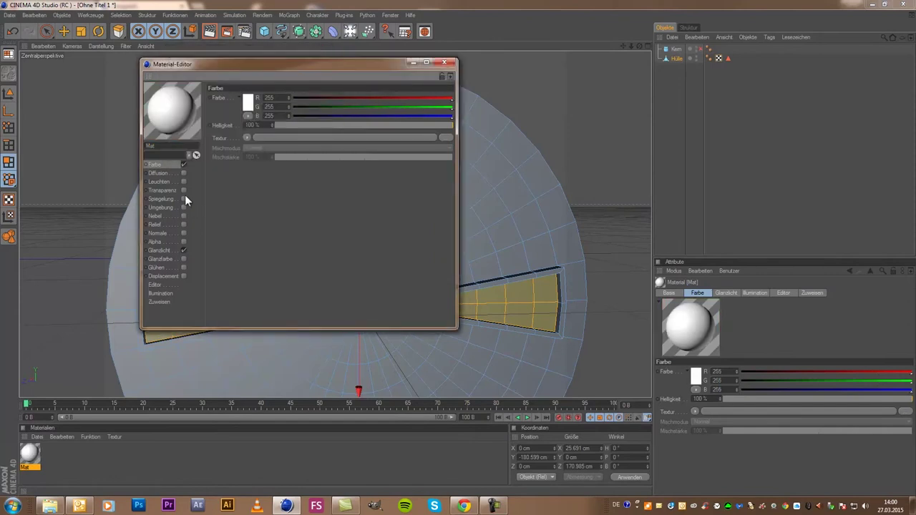
click(184, 198)
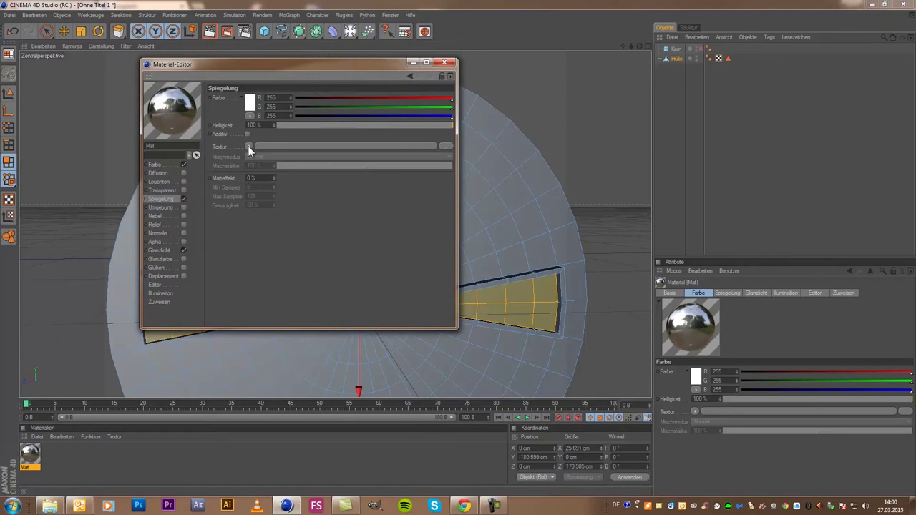
drag(452, 129, 442, 126)
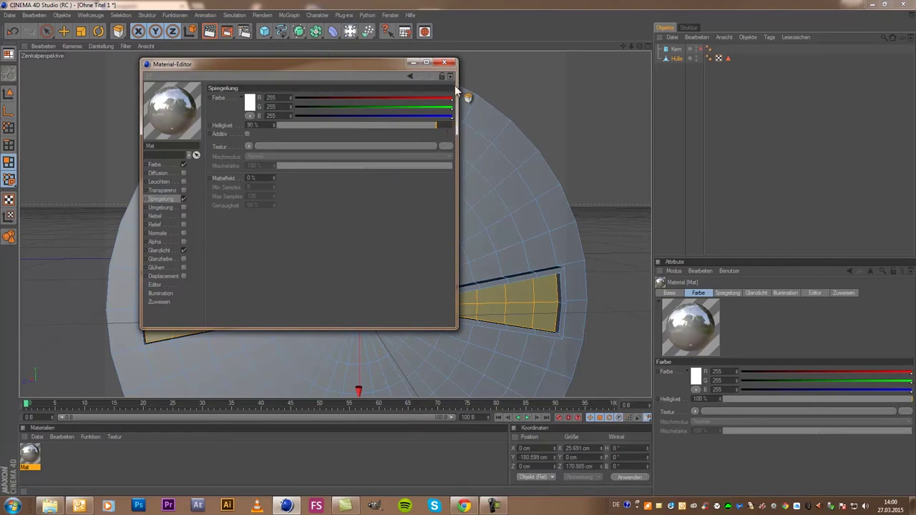
click(444, 63)
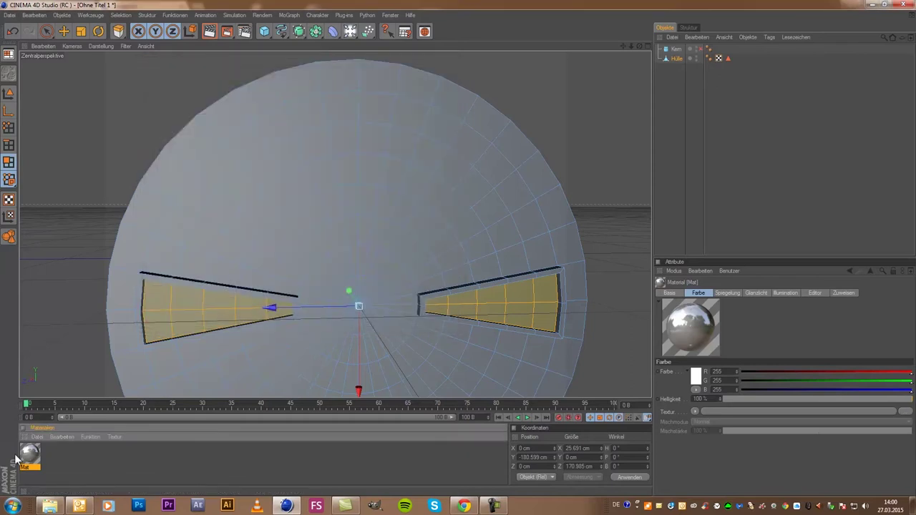
Apply Mat to the currently selected grooved wedge faces
drag(162, 332, 172, 322)
scroll(302, 247, down, 3)
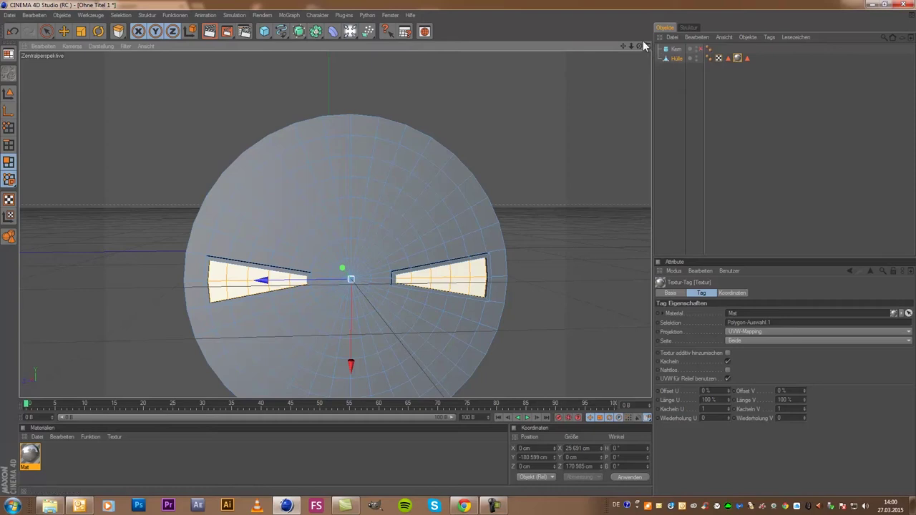
drag(638, 45, 466, 255)
scroll(429, 280, up, 5)
scroll(418, 272, down, 5)
scroll(418, 272, up, 2)
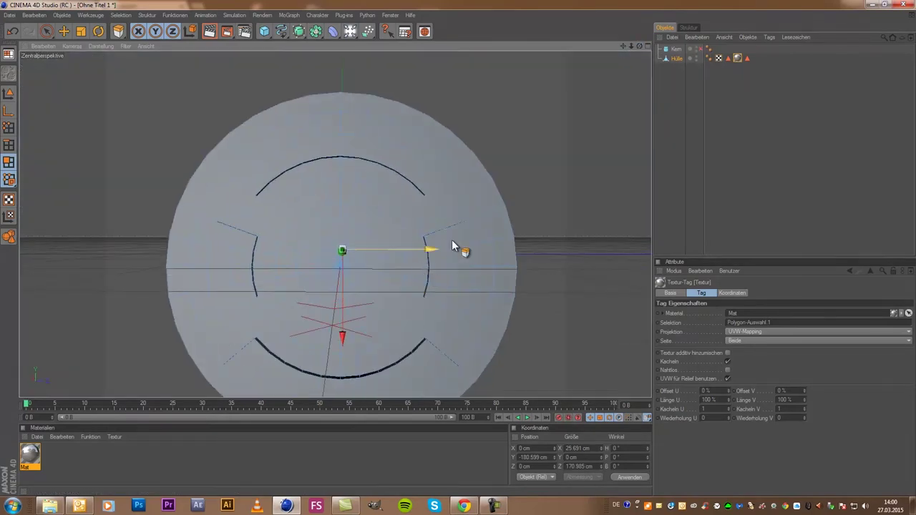
Restore the Polygon-Auswahl arc-panel selection, apply Mat to it, then deselect everything
click(727, 58)
double_click(728, 58)
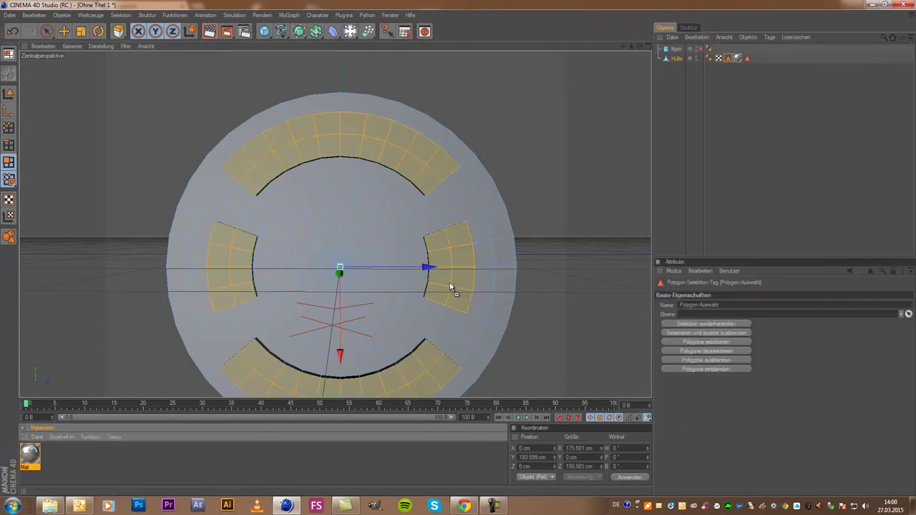
drag(29, 462, 450, 282)
click(727, 58)
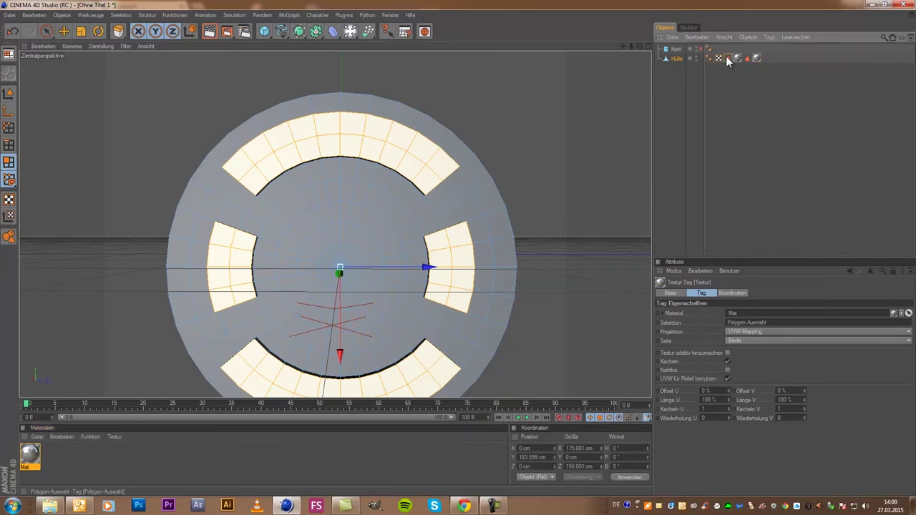
key(d)
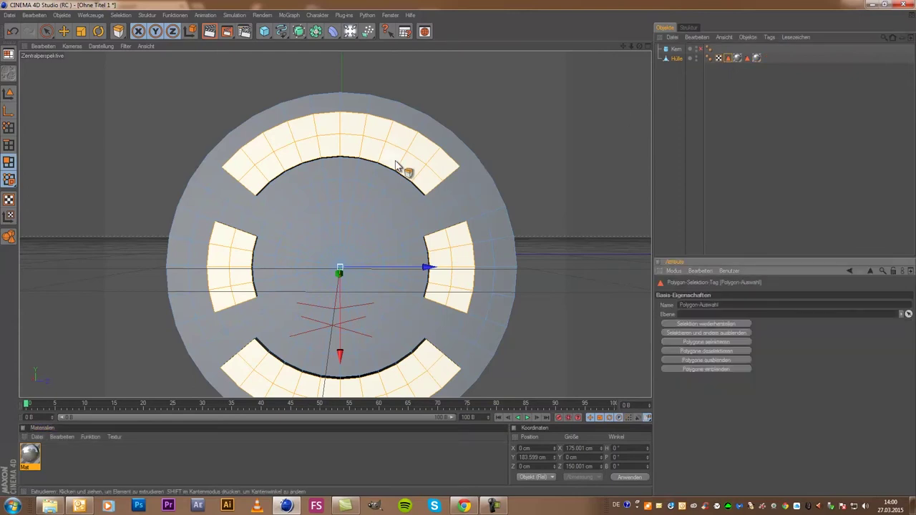
click(674, 198)
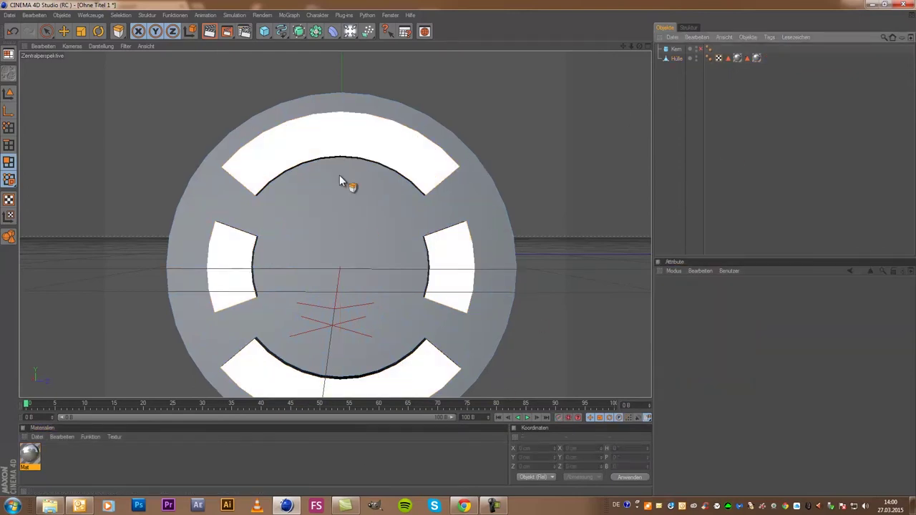
Select the Hülle shell and paint the first lengthwise face strips along its side
mouse_move(639, 46)
mouse_down()
mouse_move(446, 246)
mouse_move(457, 249)
mouse_up()
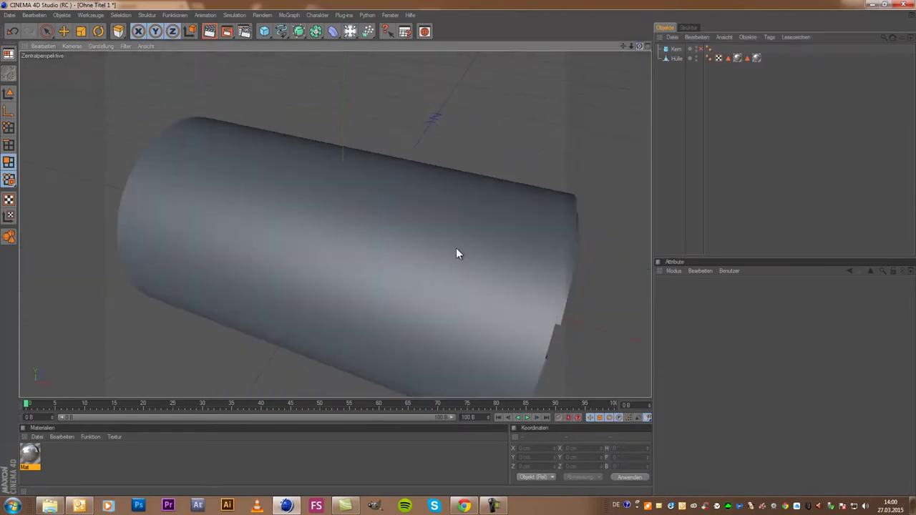
click(673, 49)
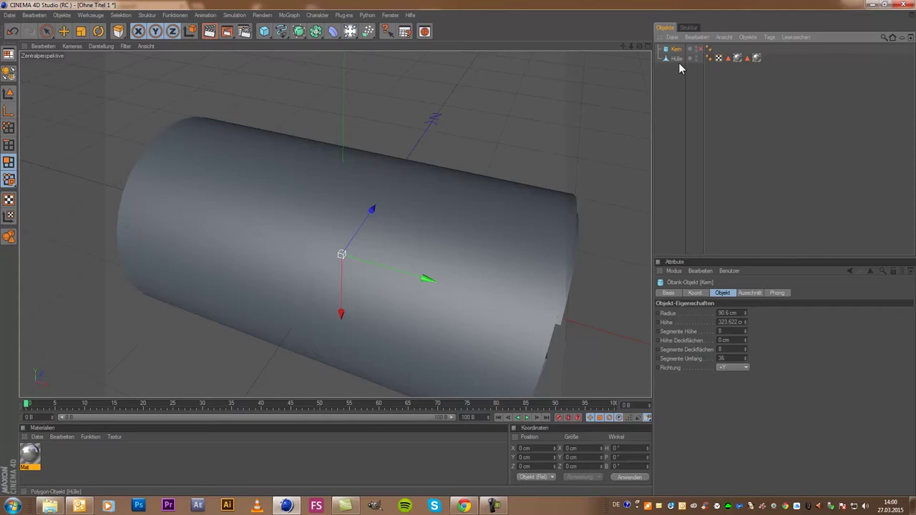
click(678, 62)
key(d)
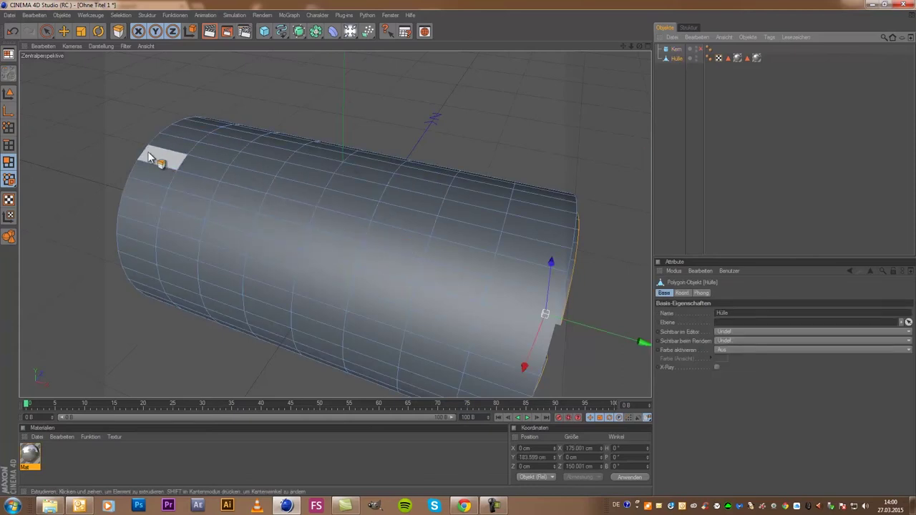
click(46, 30)
scroll(525, 164, up, 1)
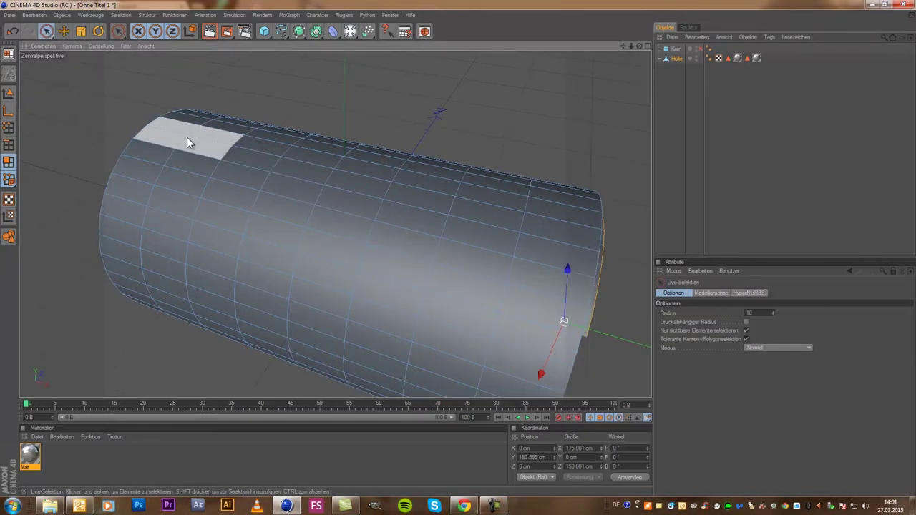
drag(186, 137, 576, 224)
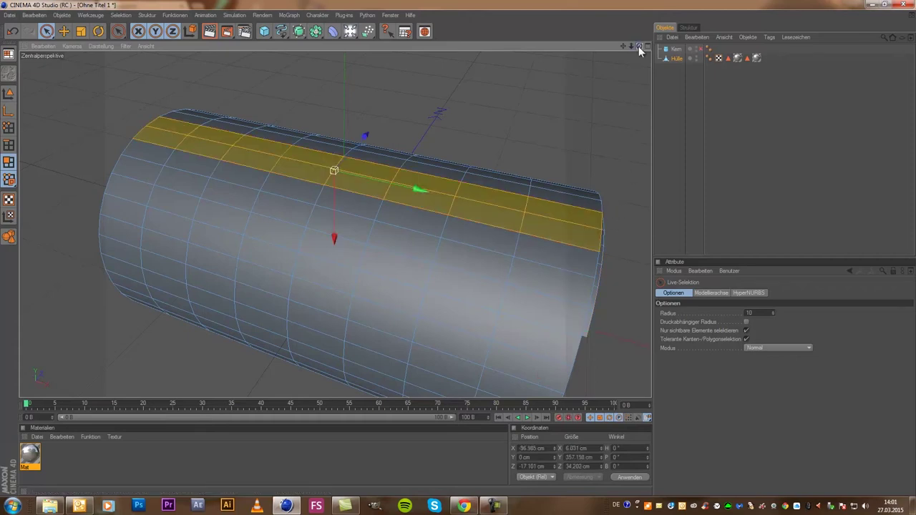
drag(638, 45, 638, 49)
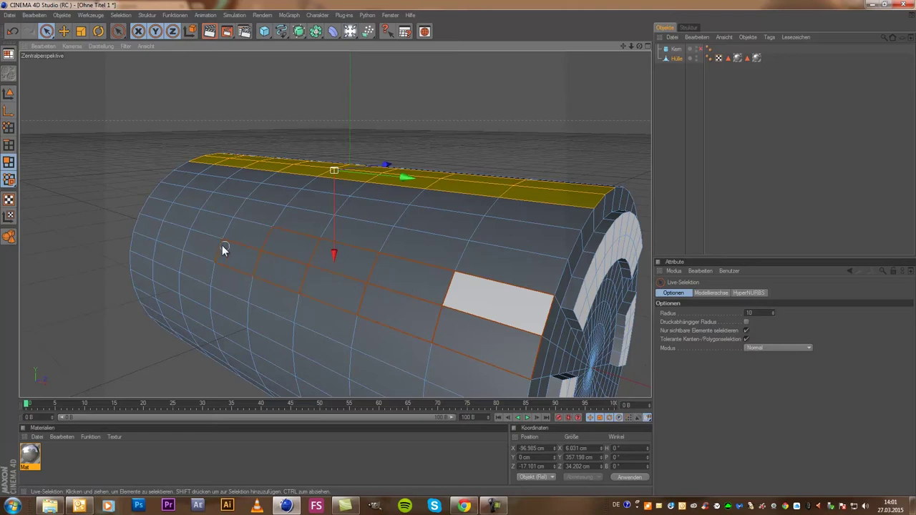
shift+click(266, 240)
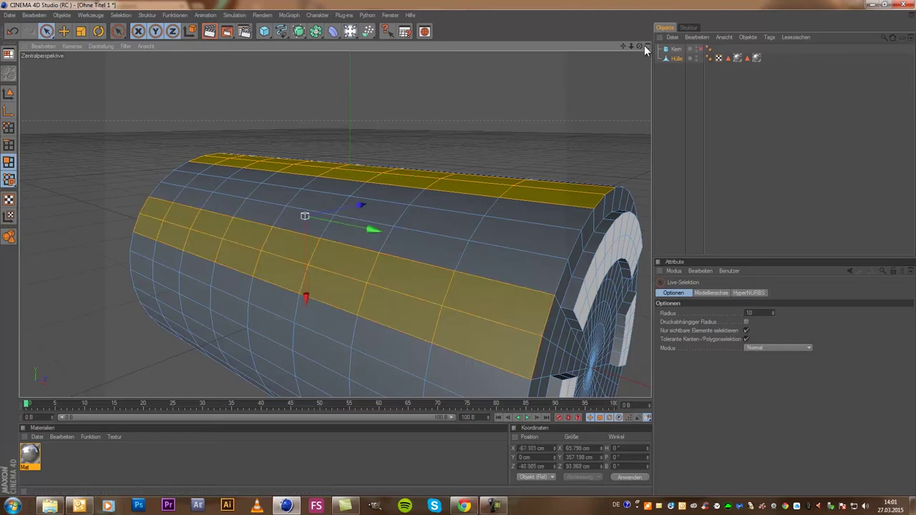
scroll(612, 115, down, 2)
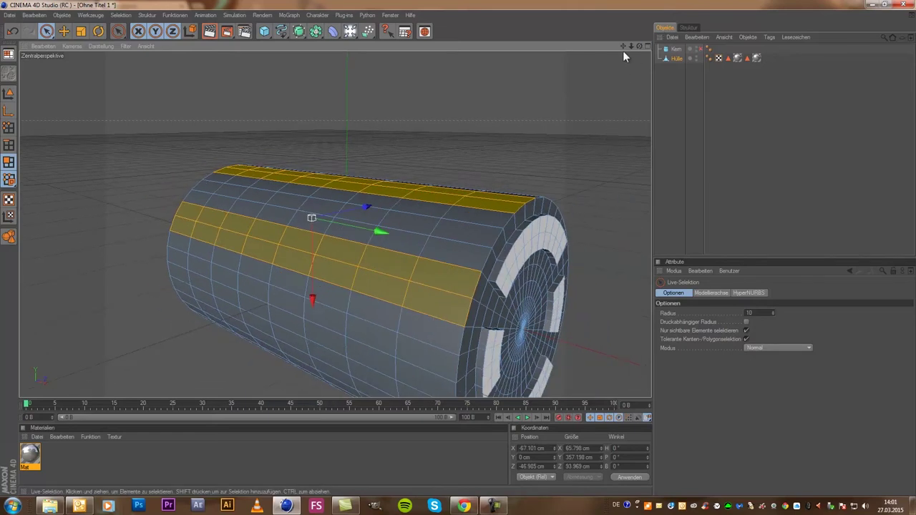
drag(638, 46, 457, 254)
alt+drag(458, 249, 465, 252)
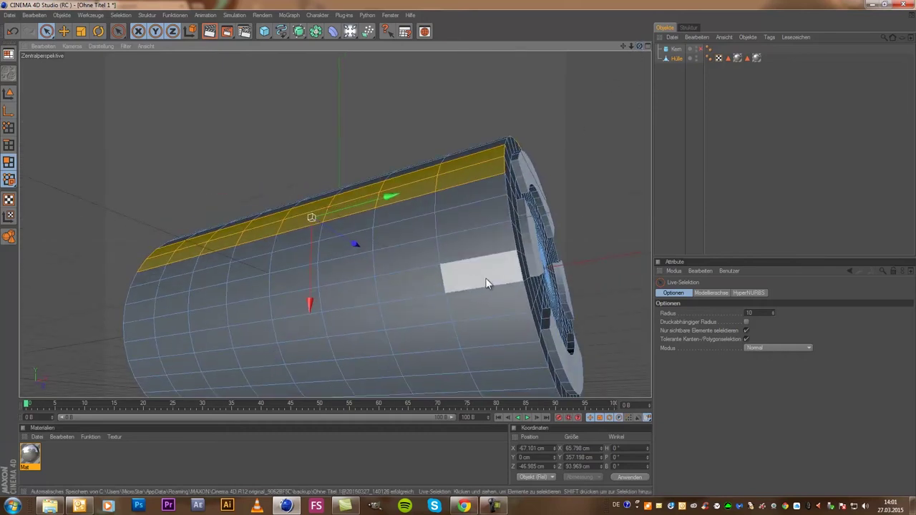
drag(411, 287, 145, 342)
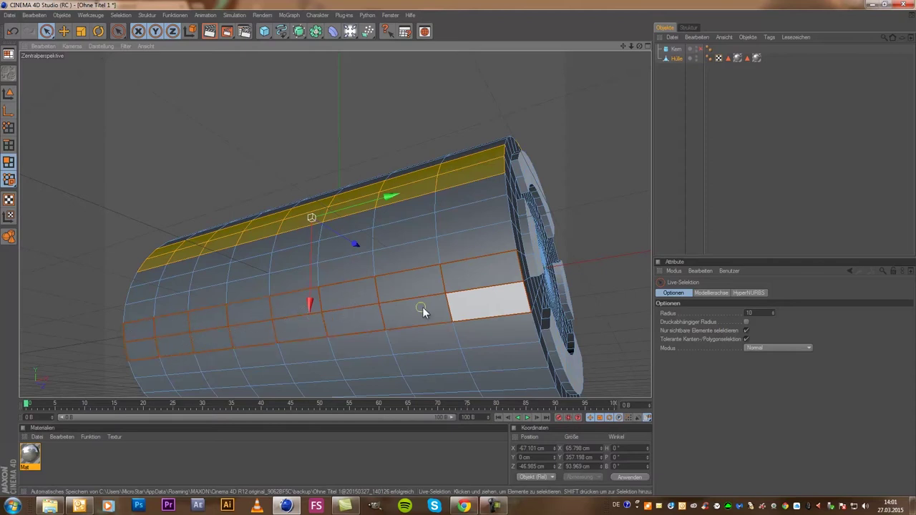
shift+drag(422, 307, 424, 305)
Add more lengthwise face strips, including the leftmost one, to the selection
mouse_move(640, 44)
mouse_down()
mouse_move(459, 253)
mouse_move(615, 71)
mouse_up()
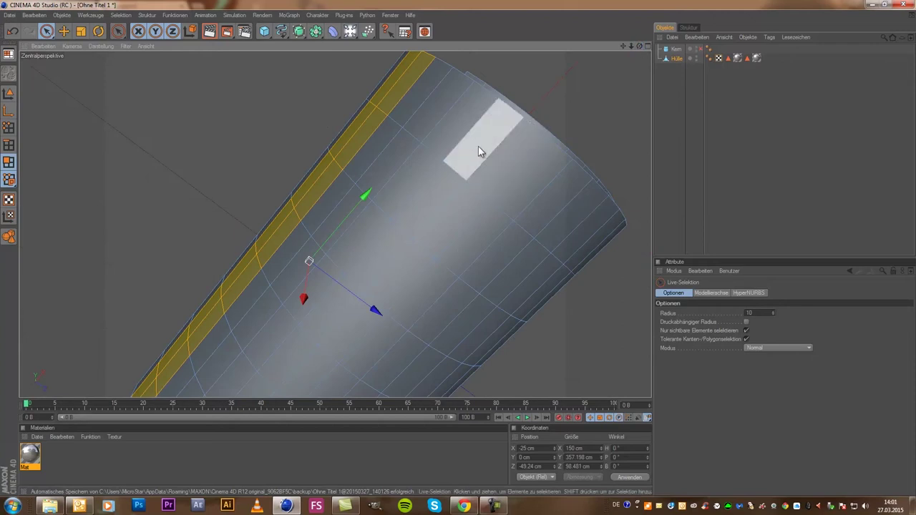
scroll(489, 157, down, 2)
scroll(487, 155, down, 2)
mouse_move(442, 165)
shift+mouse_down()
mouse_move(430, 207)
mouse_move(353, 279)
shift+mouse_up()
shift+drag(305, 320, 275, 351)
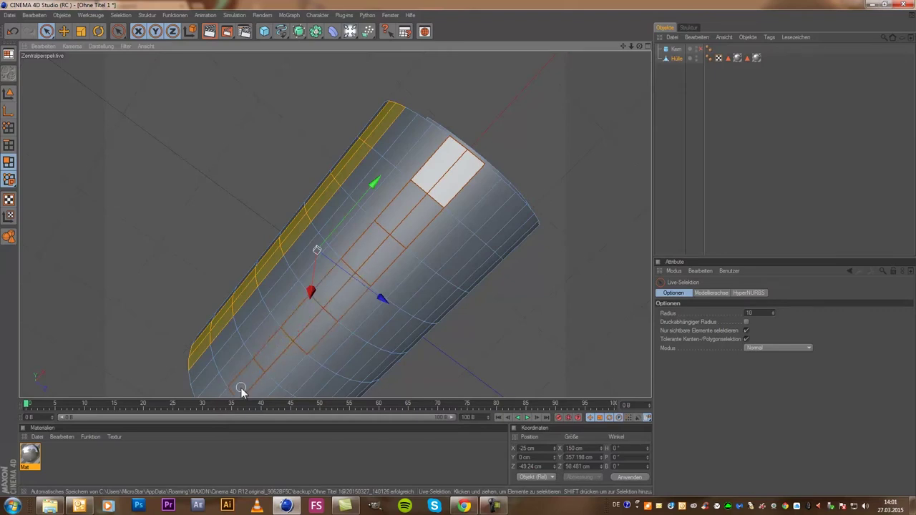
scroll(286, 350, down, 2)
scroll(293, 325, down, 2)
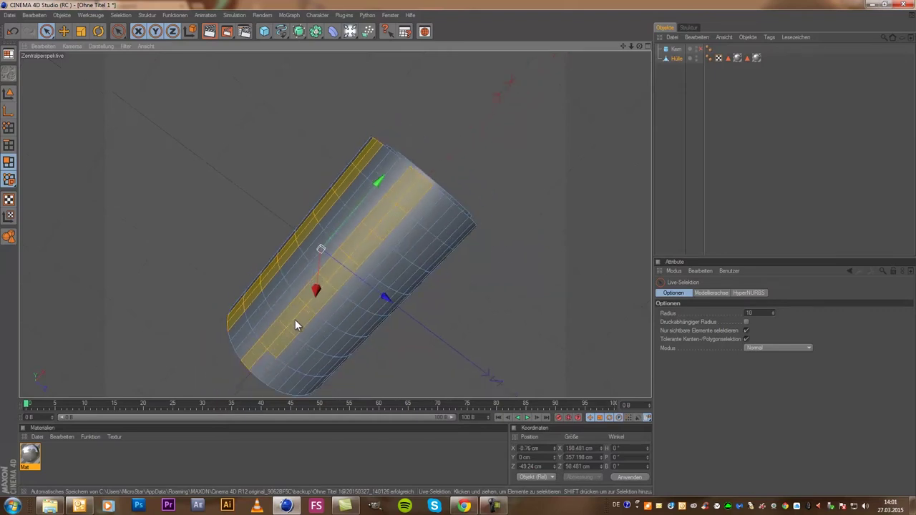
scroll(530, 50, up, 2)
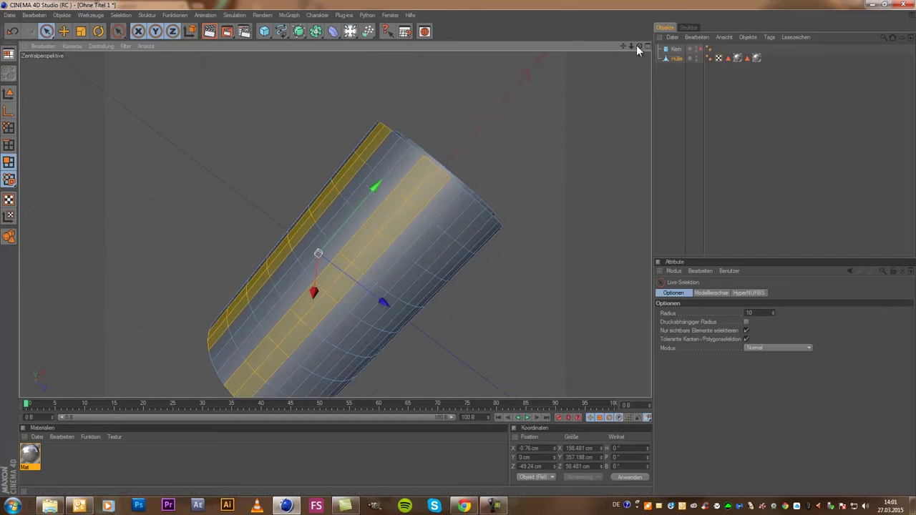
mouse_move(641, 45)
mouse_down()
mouse_move(453, 254)
mouse_move(448, 243)
mouse_move(457, 249)
mouse_move(146, 241)
mouse_up()
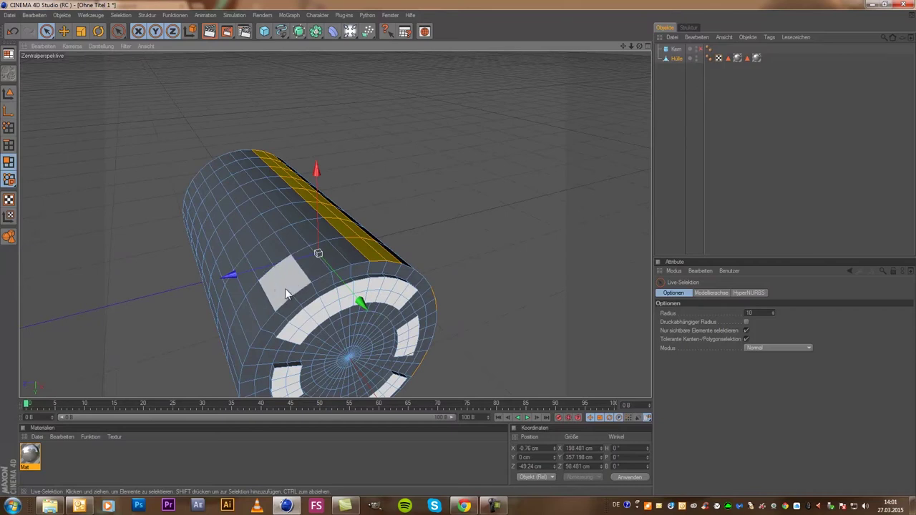
shift+click(209, 173)
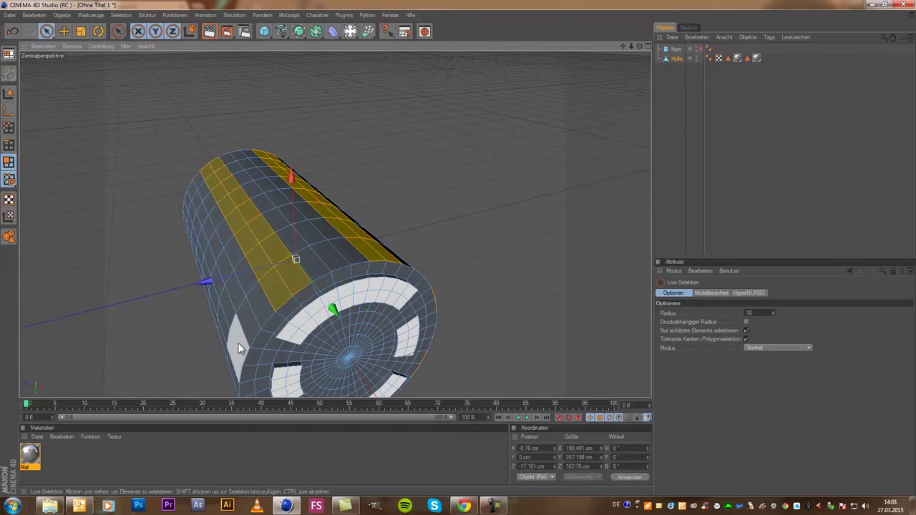
shift+click(175, 200)
Deselect the stray patch and adjust which row of the middle band is selected
drag(638, 47, 459, 249)
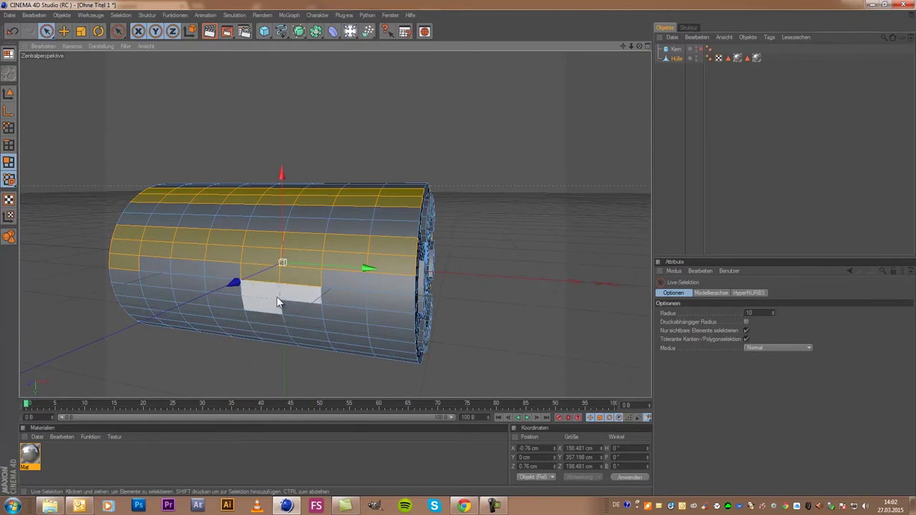
ctrl+click(288, 287)
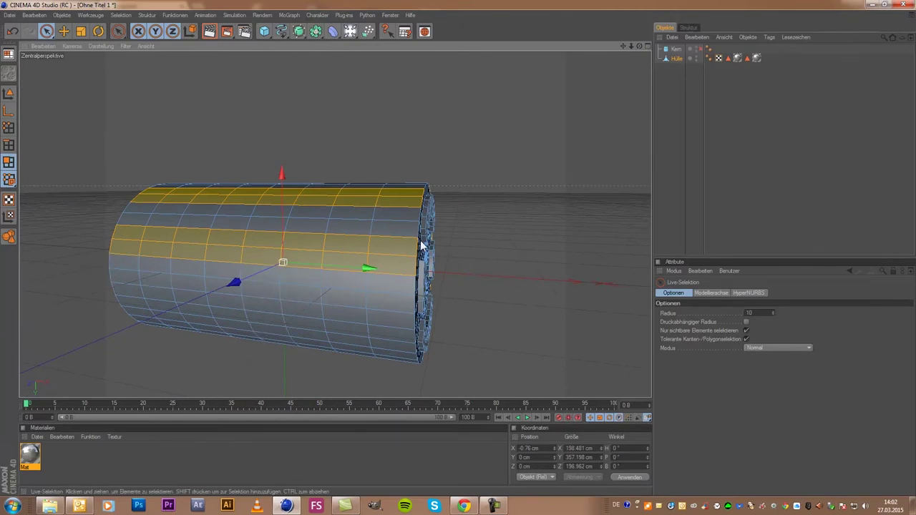
ctrl+drag(378, 245, 116, 231)
shift+drag(392, 283, 30, 256)
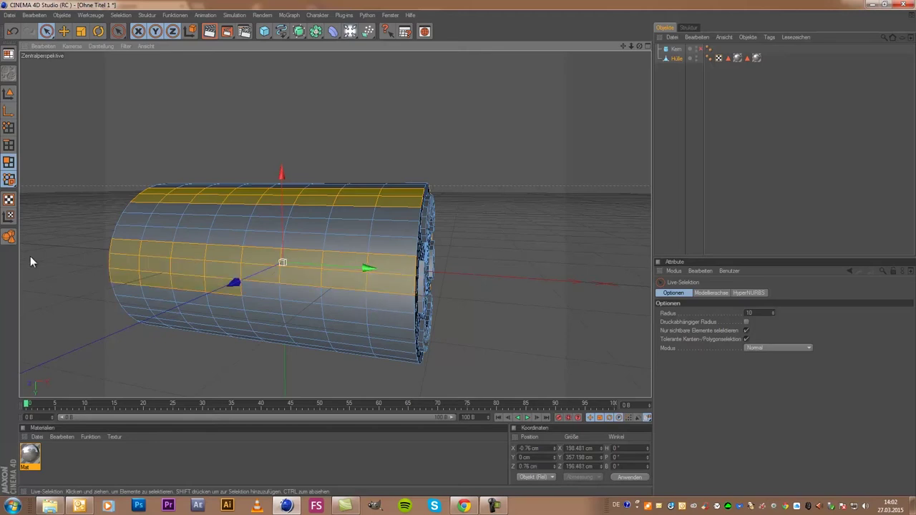
ctrl+drag(277, 293, 0, 275)
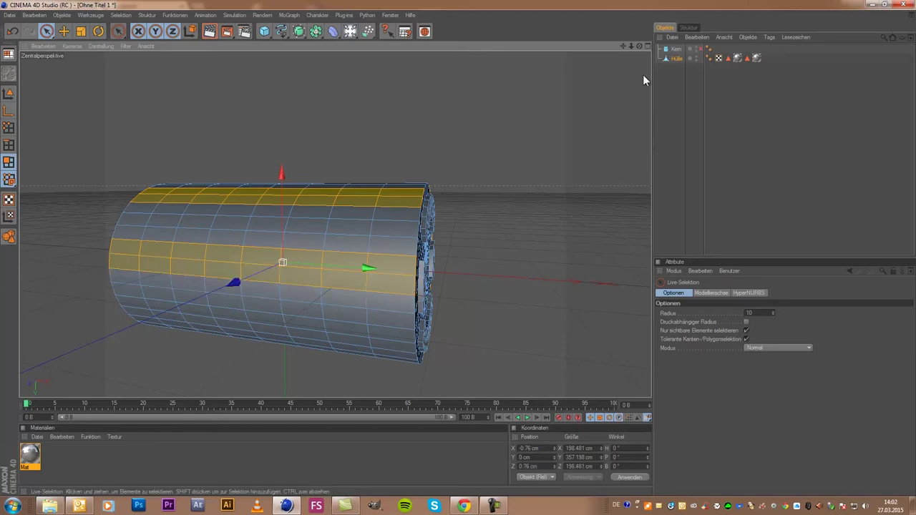
Add a lower strip of faces and check the alternating bands from a side view
drag(639, 46, 458, 249)
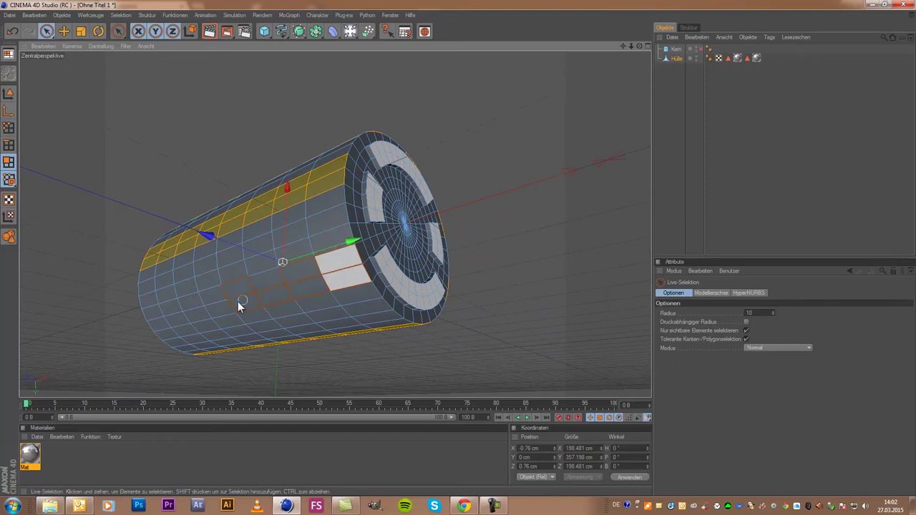
click(290, 279)
drag(640, 44, 455, 247)
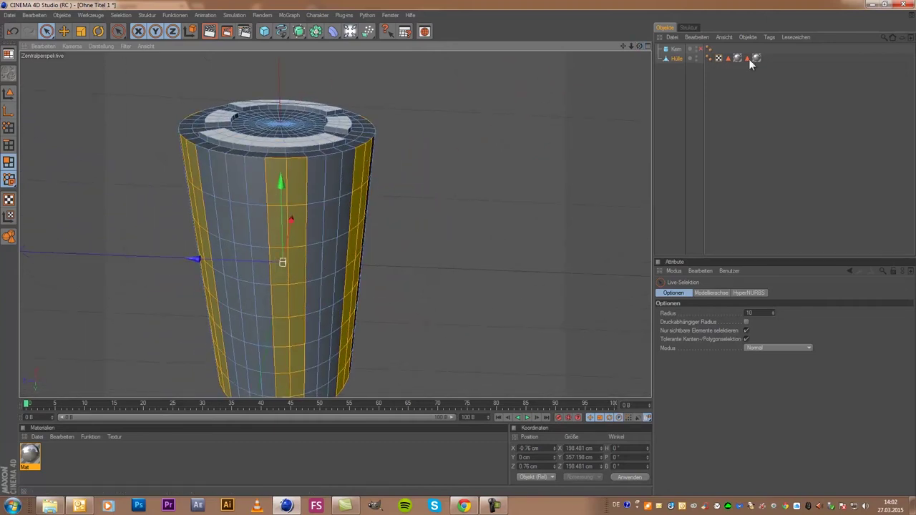
mouse_move(643, 48)
mouse_down()
mouse_move(454, 245)
mouse_move(465, 247)
mouse_move(446, 249)
mouse_move(476, 247)
mouse_move(456, 248)
mouse_move(636, 46)
mouse_move(459, 248)
mouse_move(585, 80)
mouse_up()
drag(640, 49, 458, 247)
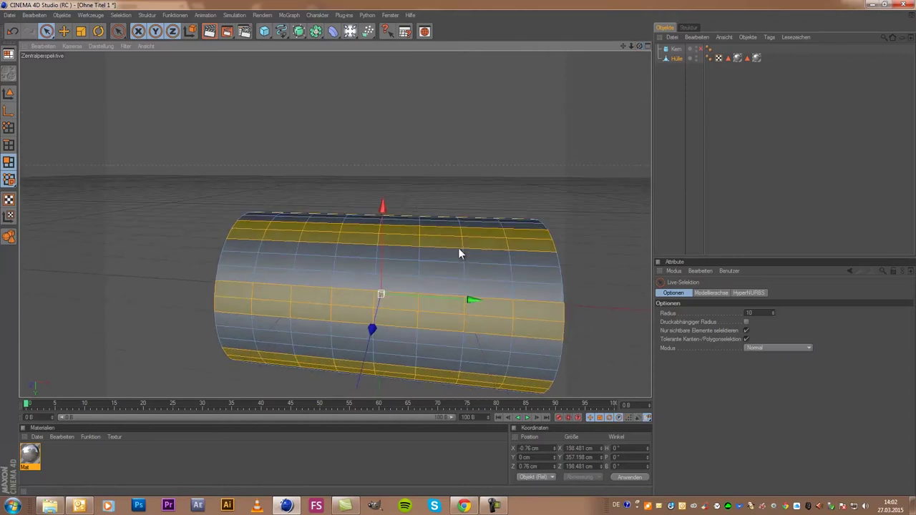
drag(620, 46, 613, 50)
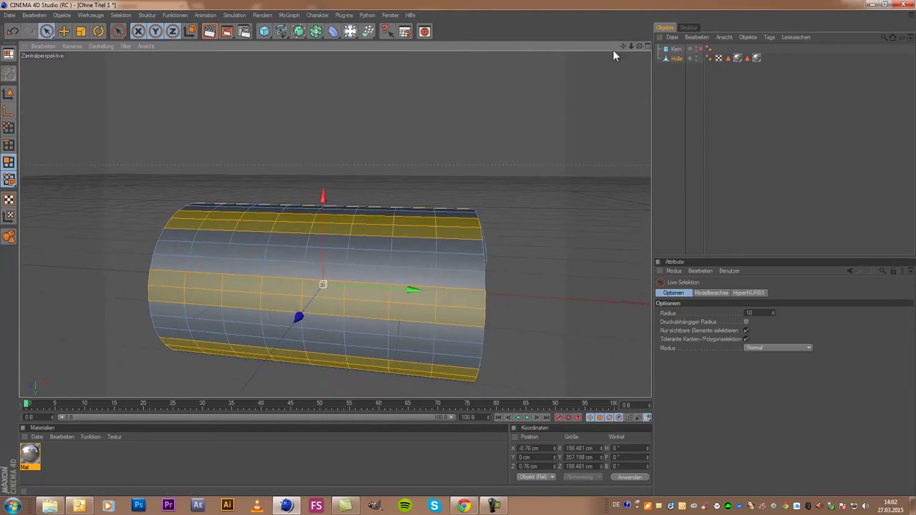
scroll(533, 115, up, 3)
Extrude the selected bands with an offset of -3 cm to sink them into the shell
right_click(355, 235)
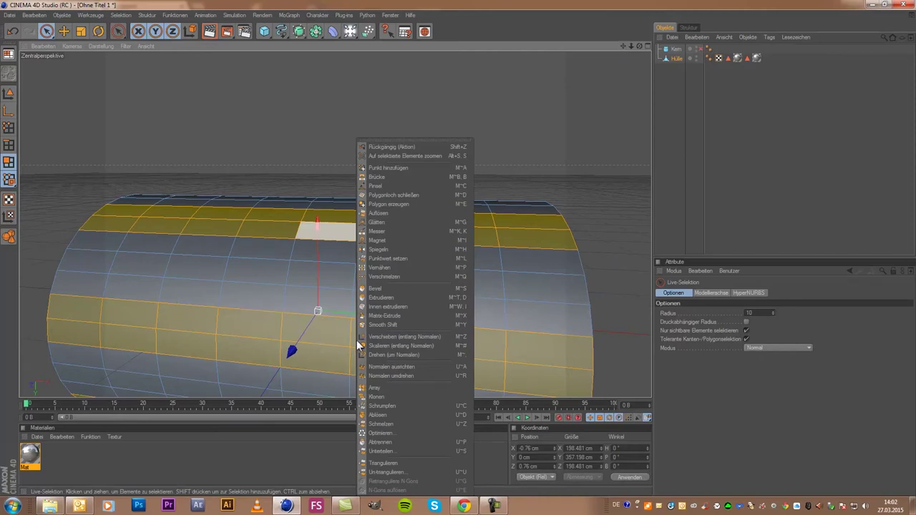
click(400, 297)
click(730, 322)
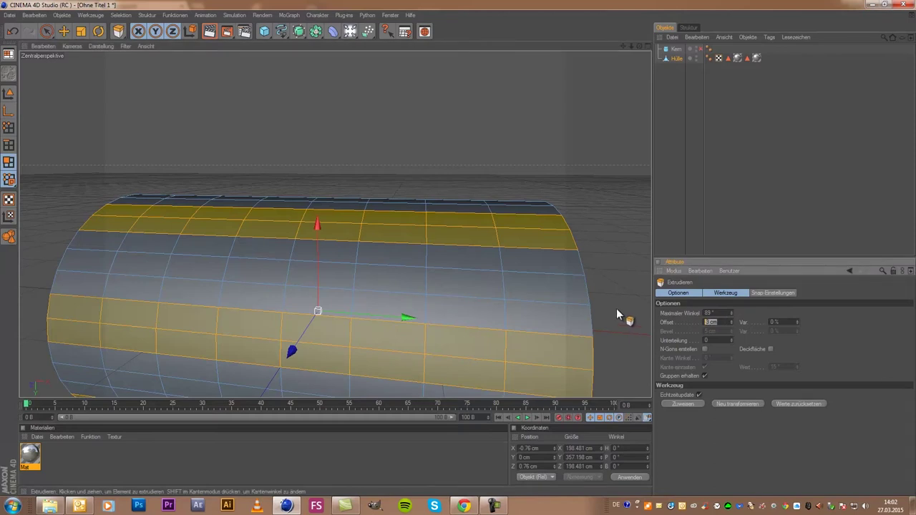
text(5)
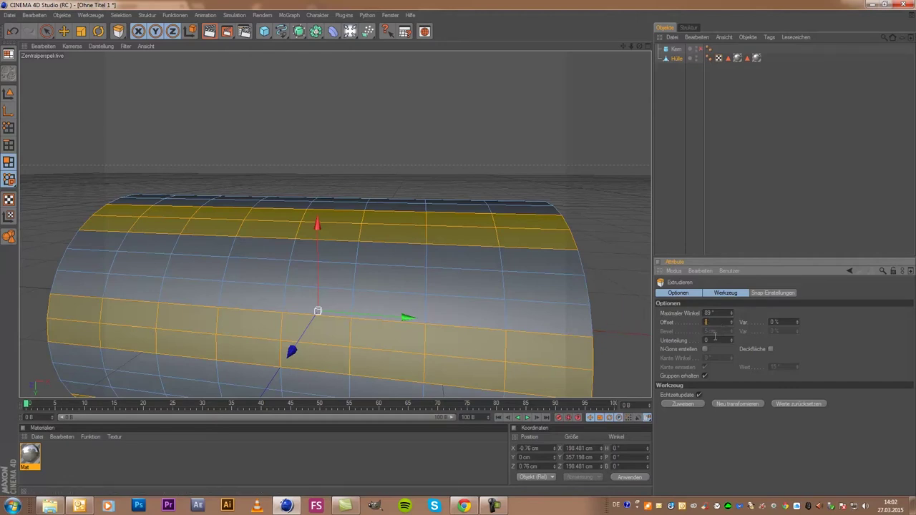
text(-)
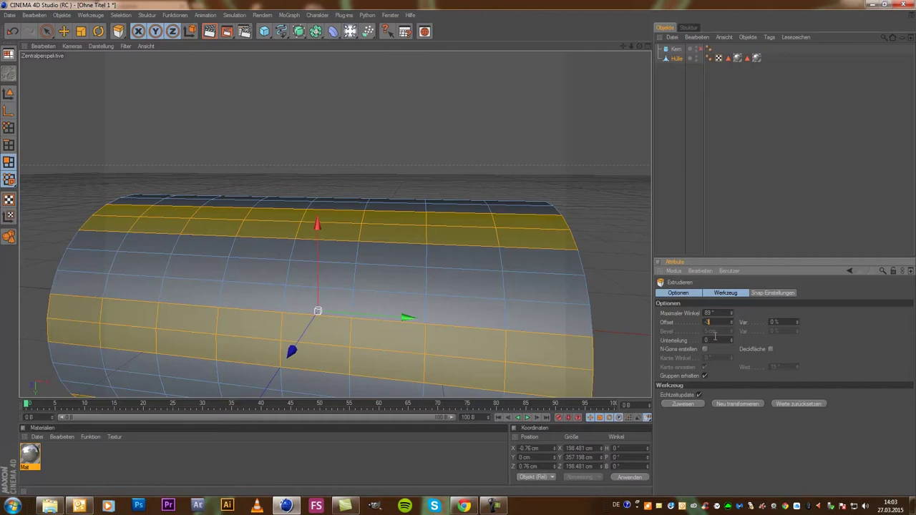
text(3)
key(Return)
Inset the sunken bands by 2 cm with Innen extrudieren to form the grooves
scroll(551, 300, up, 3)
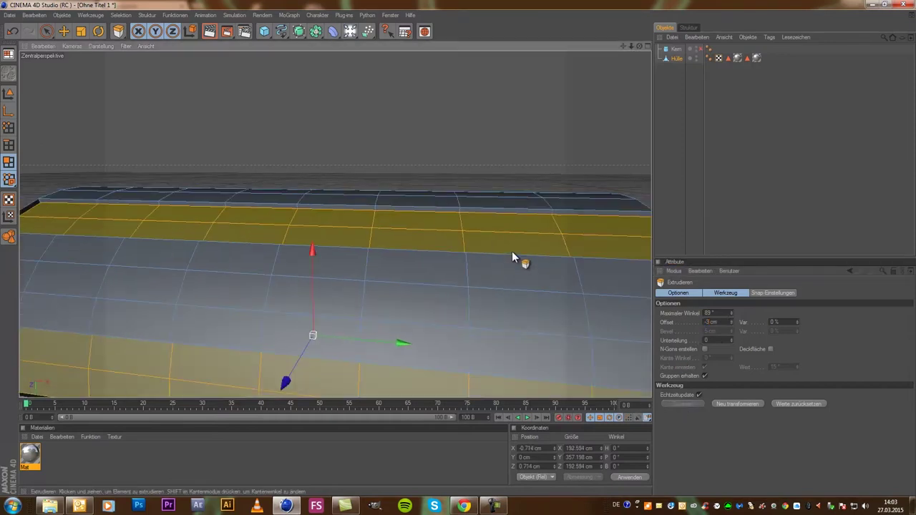
right_click(488, 237)
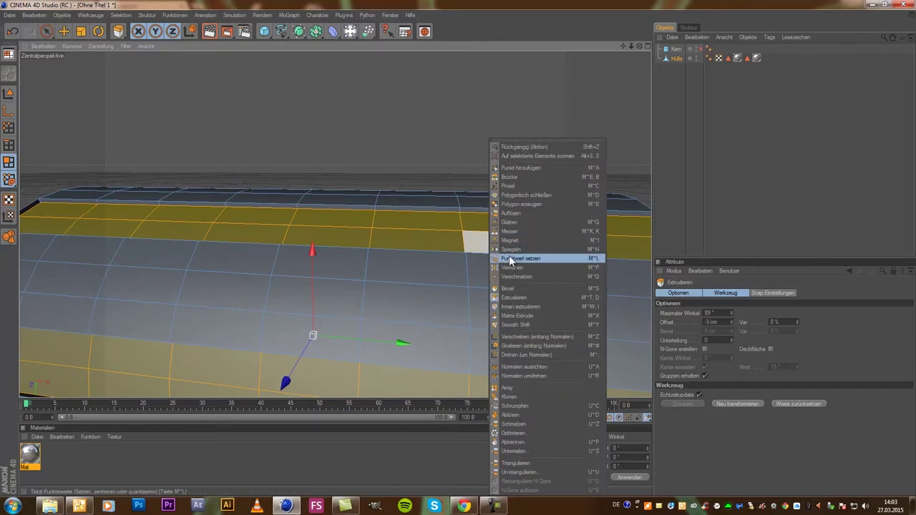
click(541, 306)
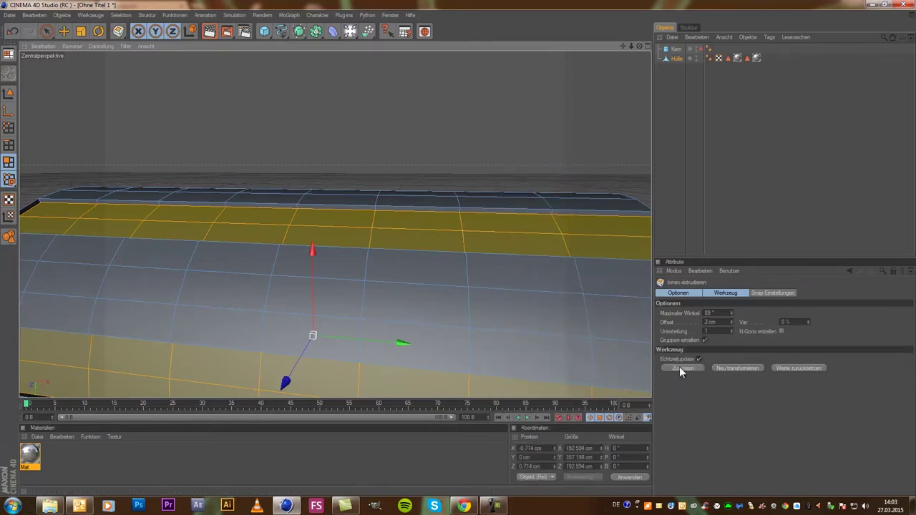
click(681, 369)
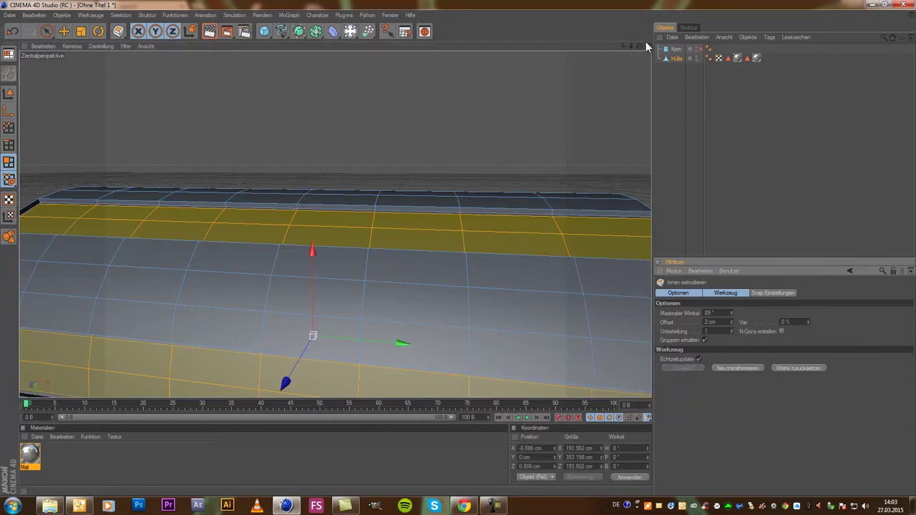
drag(639, 46, 572, 153)
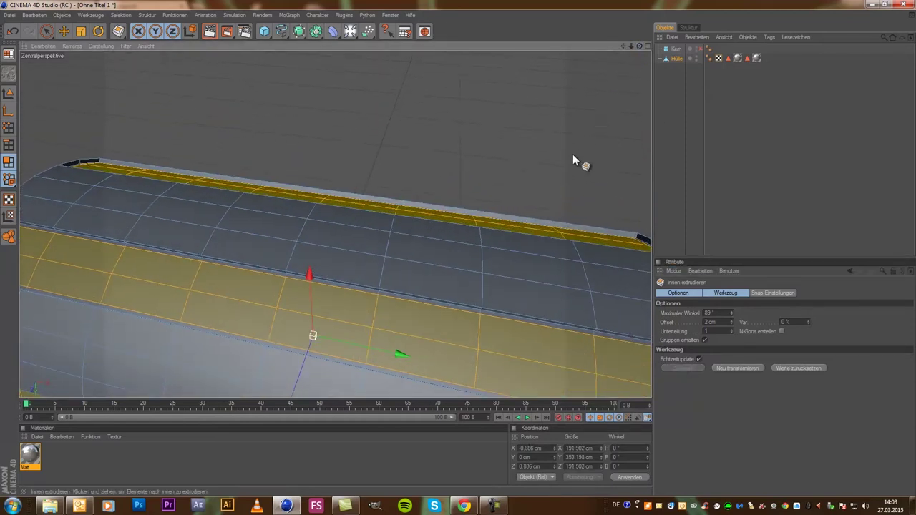
drag(619, 48, 456, 247)
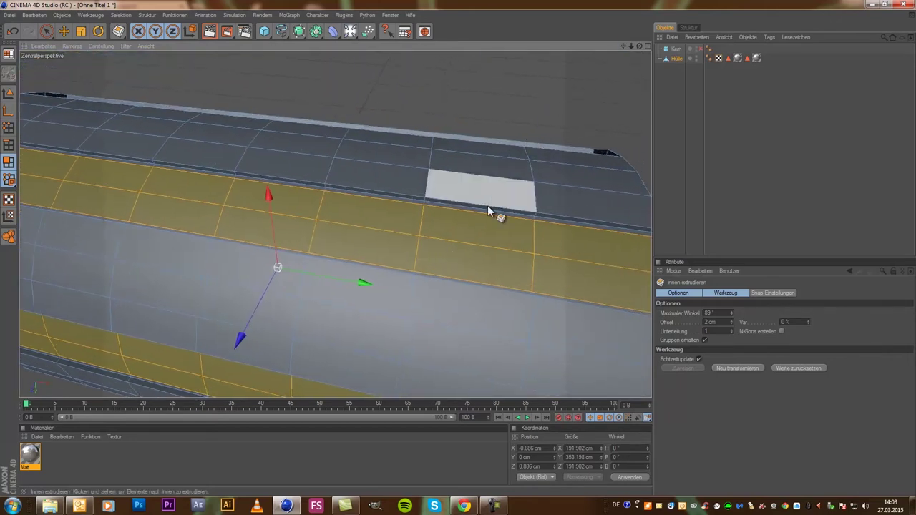
Extrude the lengthwise strips by -4 cm, then apply an inner extrusion to them
right_click(489, 264)
click(533, 297)
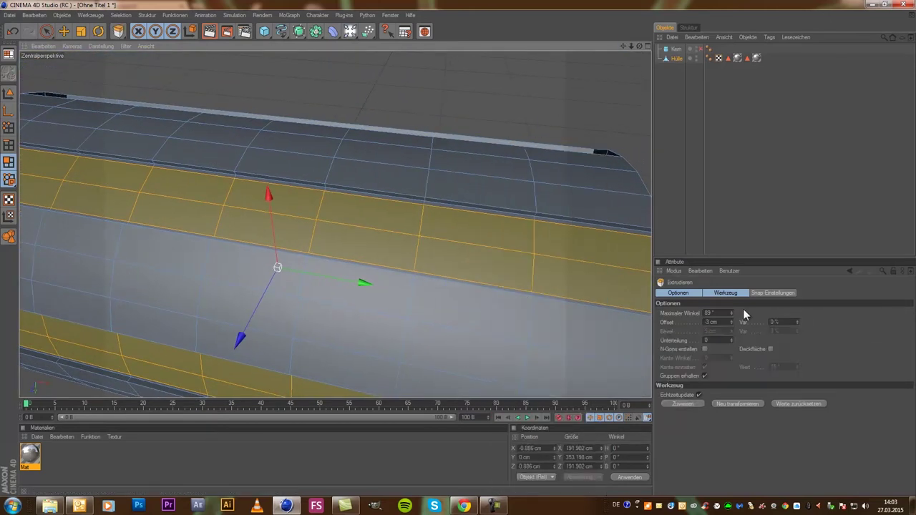
click(711, 322)
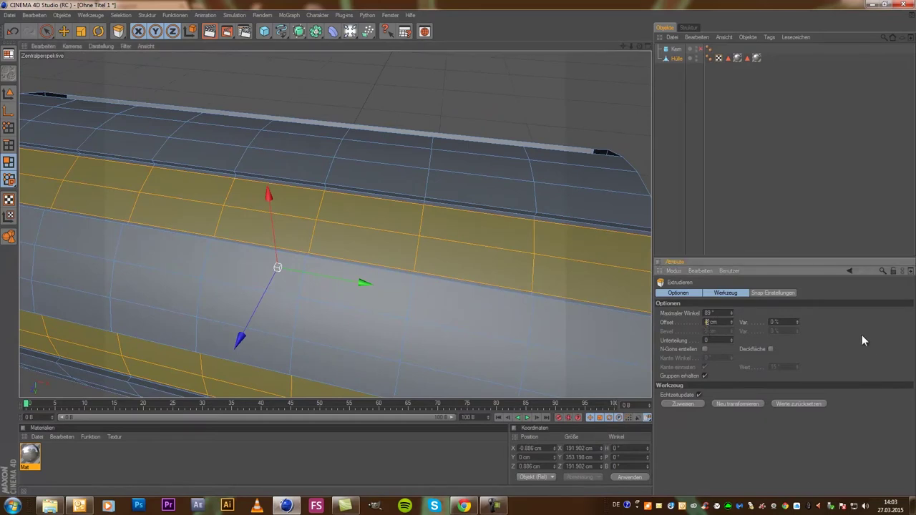
text(-4)
click(691, 404)
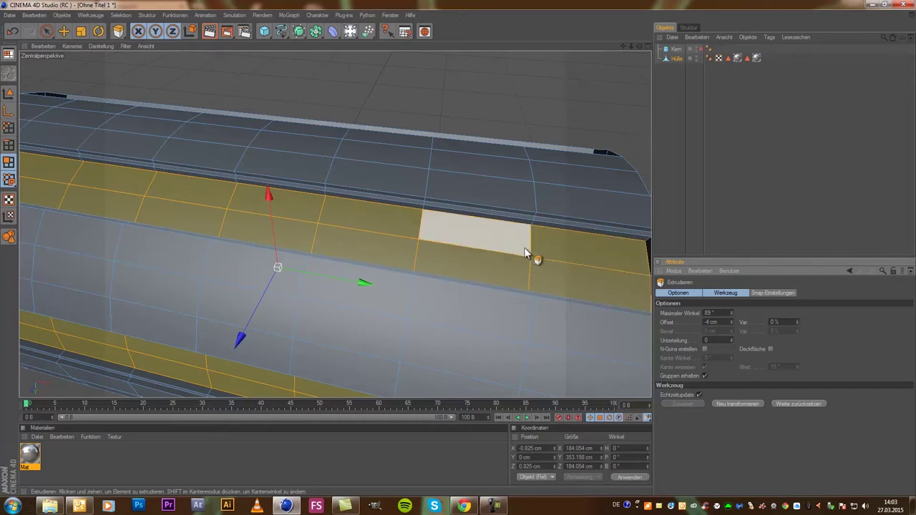
right_click(525, 252)
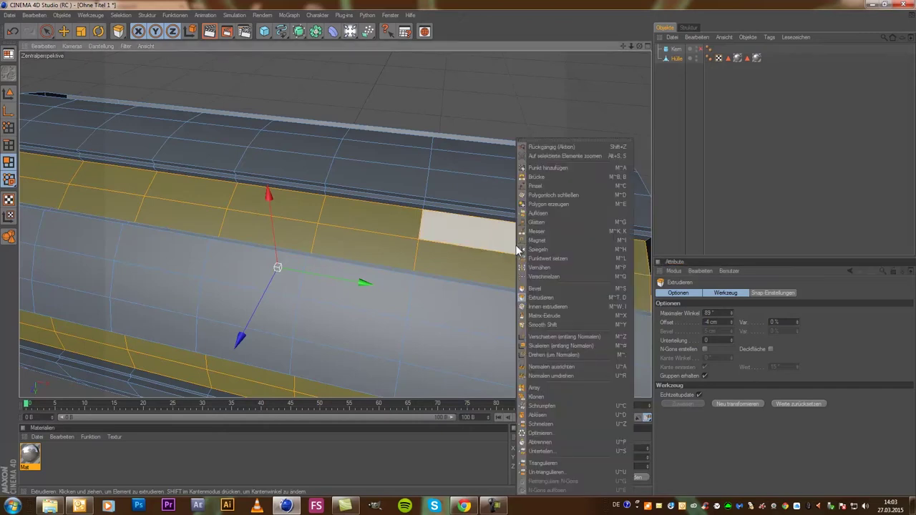
click(567, 307)
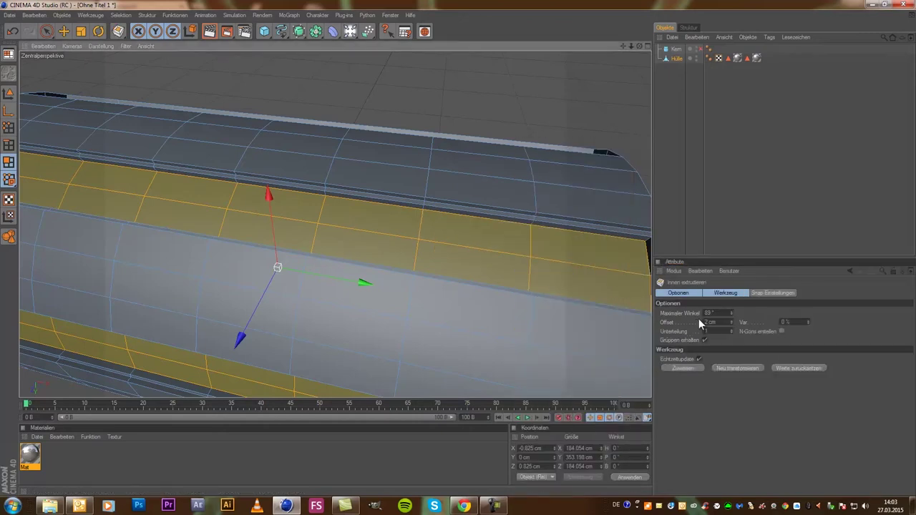
click(692, 365)
Re-extrude the strips, then inset them by 5 cm to border each groove
right_click(479, 258)
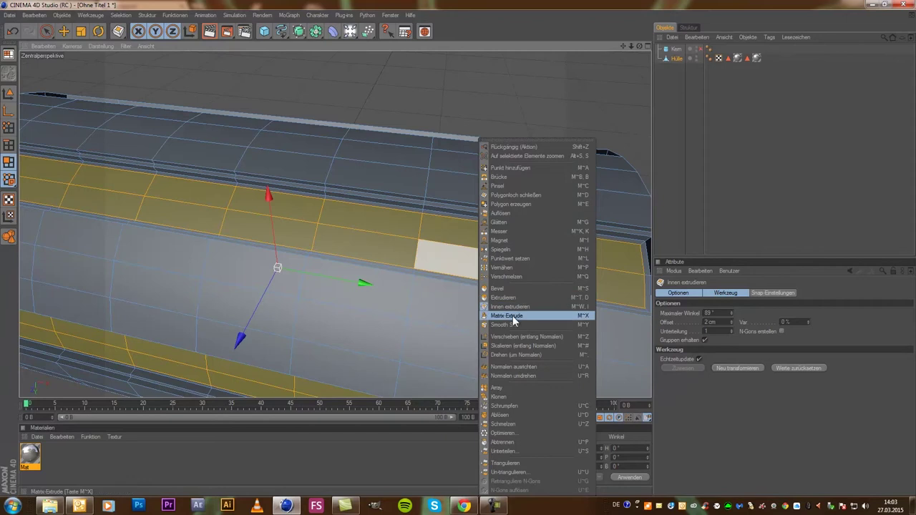
click(532, 297)
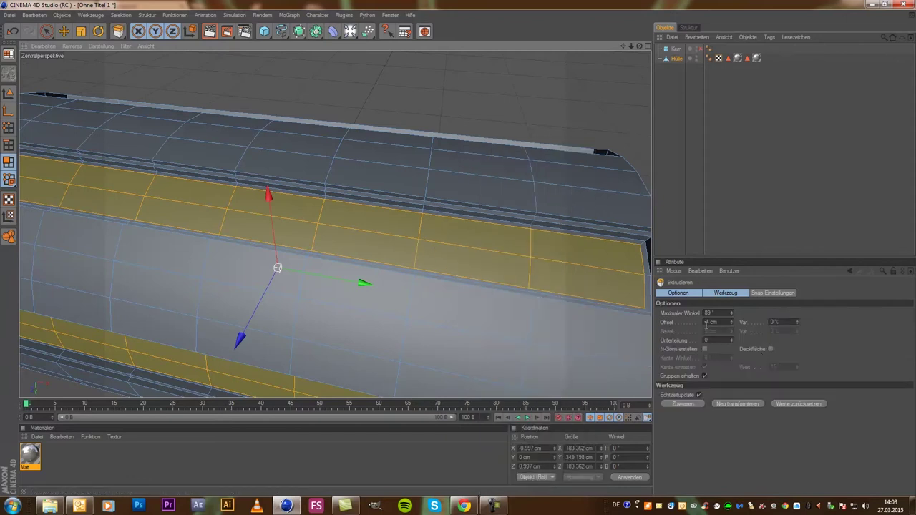
click(696, 403)
right_click(473, 259)
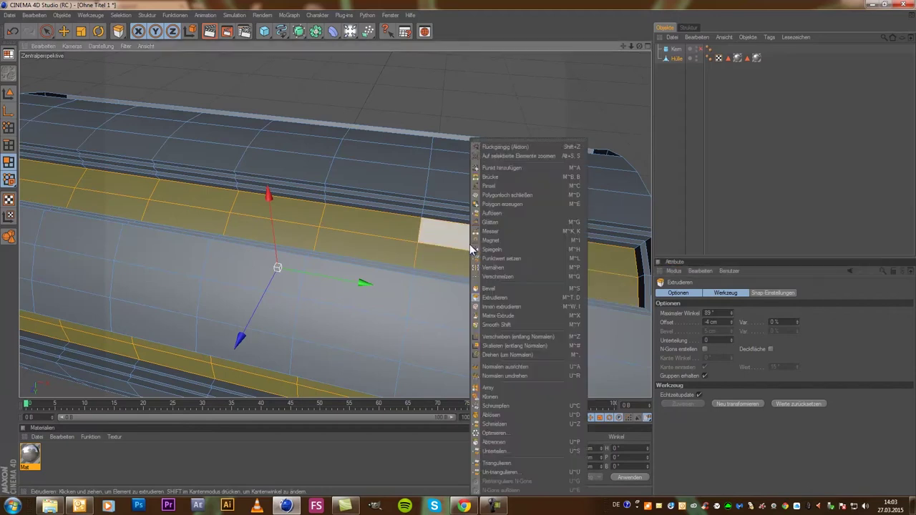
click(511, 296)
right_click(518, 255)
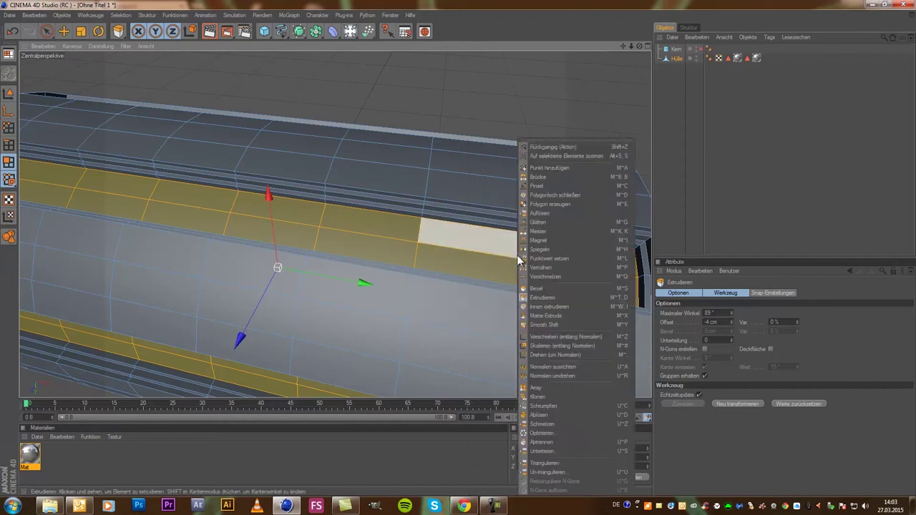
click(564, 306)
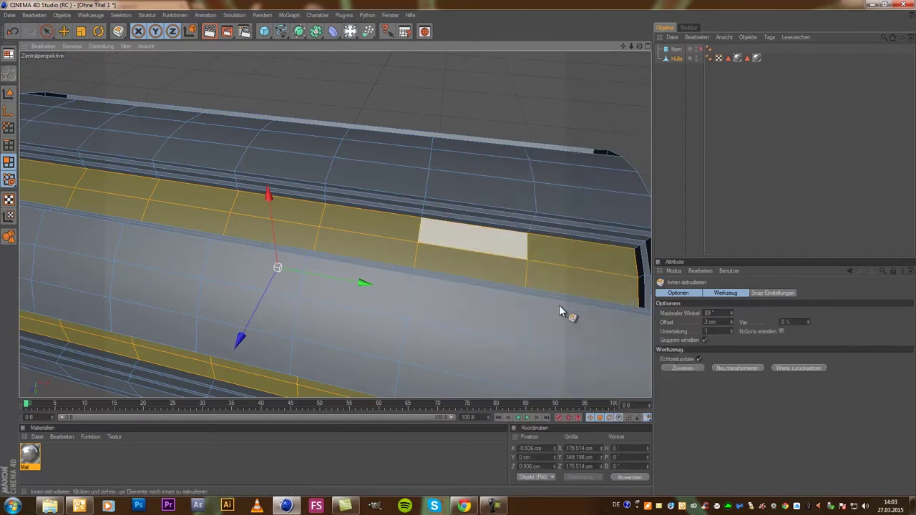
click(707, 323)
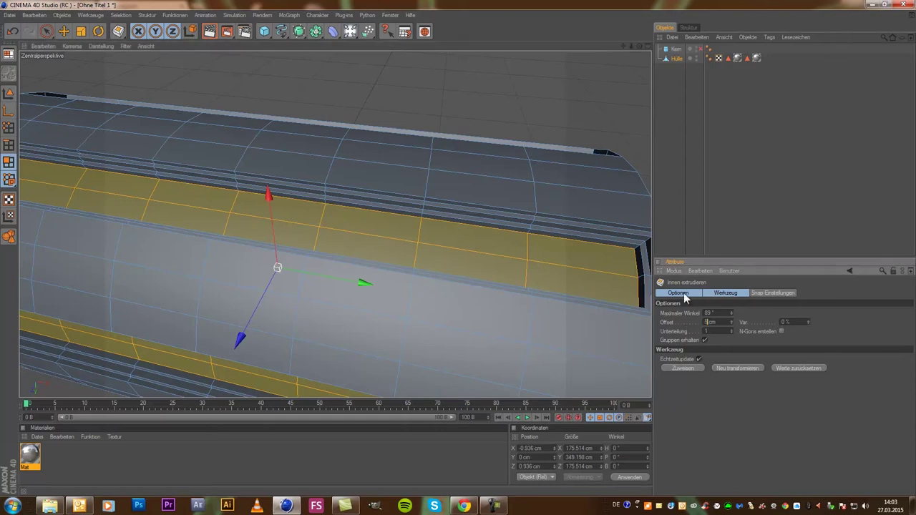
click(691, 367)
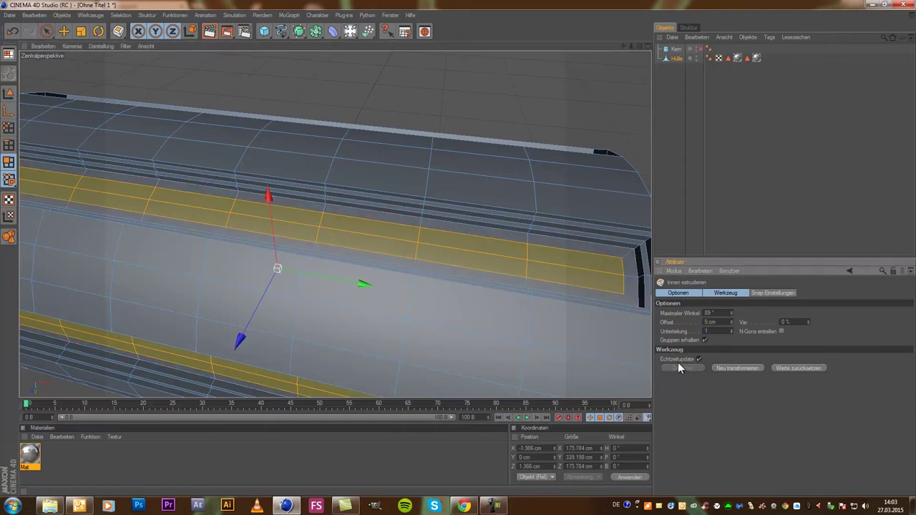
Push the shell strips outward with a 5 cm extrusion
right_click(440, 252)
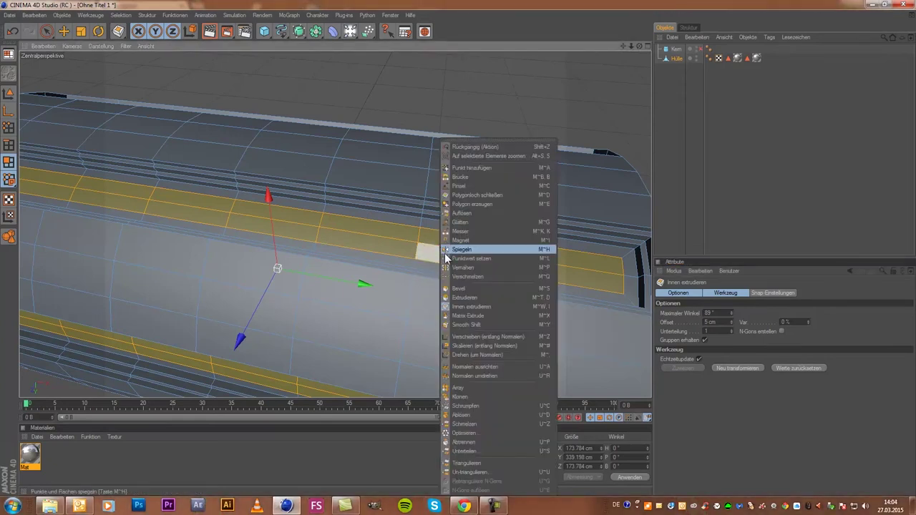
click(478, 297)
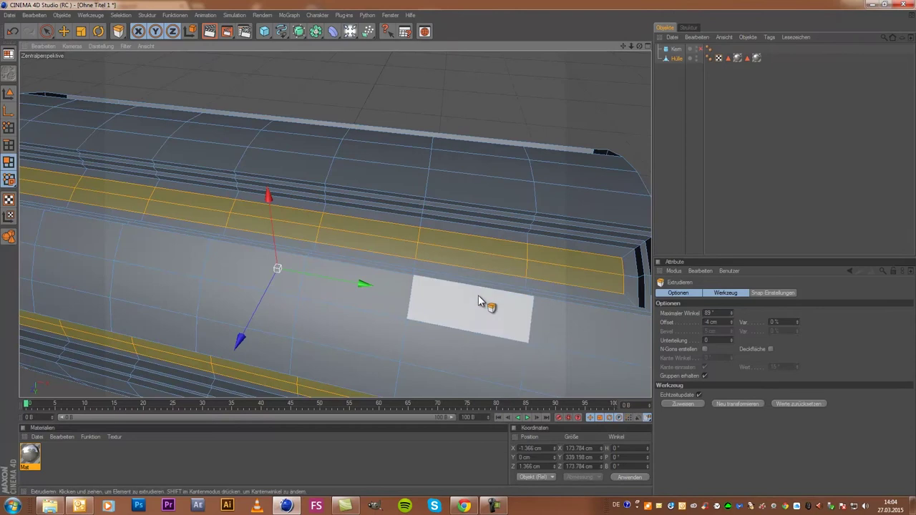
click(707, 322)
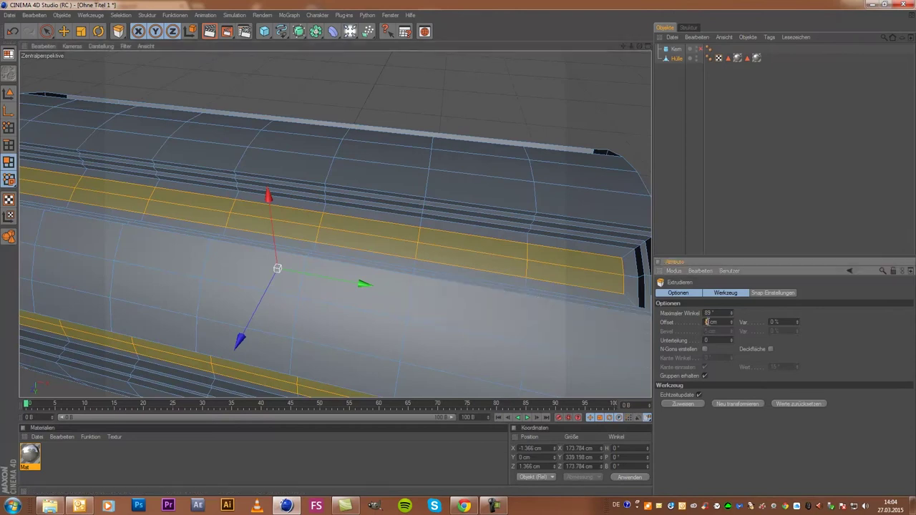
text(5)
drag(718, 324, 711, 323)
double_click(708, 322)
text(5)
click(681, 403)
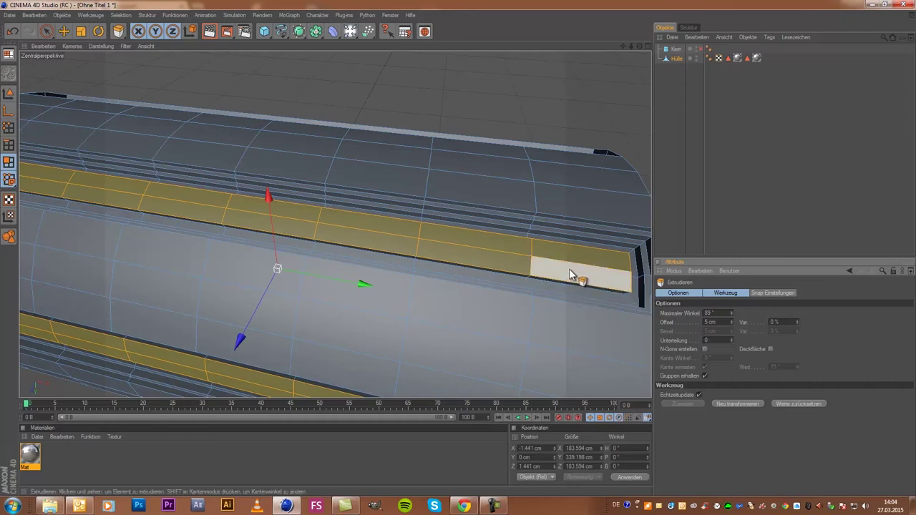
Inset the extruded strips by 2 cm and delete the inset faces to open slots
right_click(504, 249)
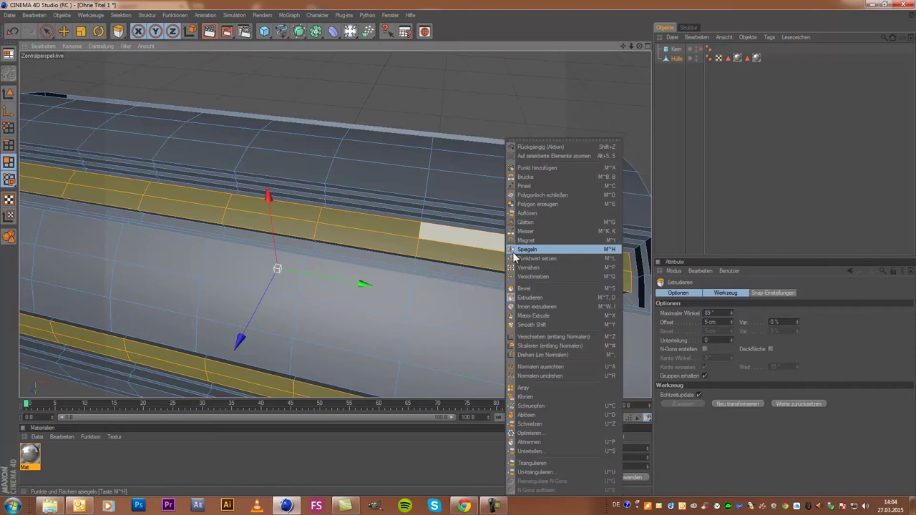
click(554, 306)
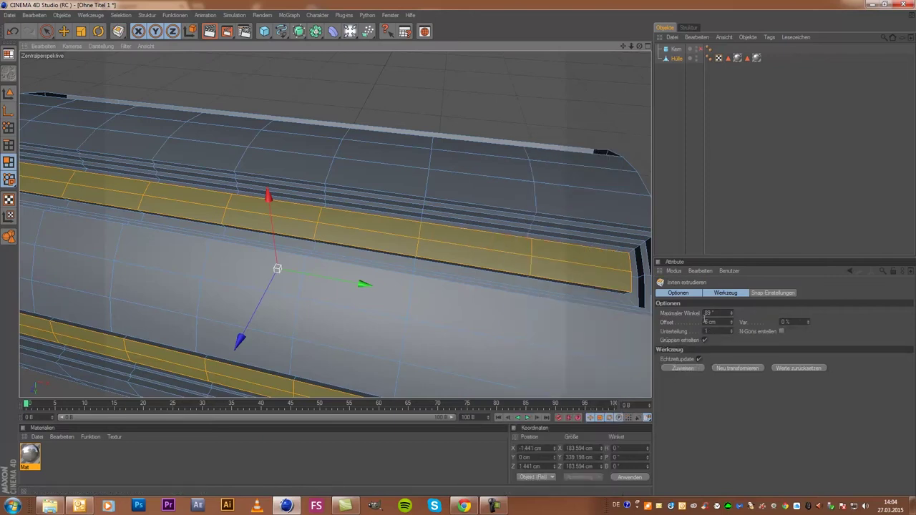
click(689, 368)
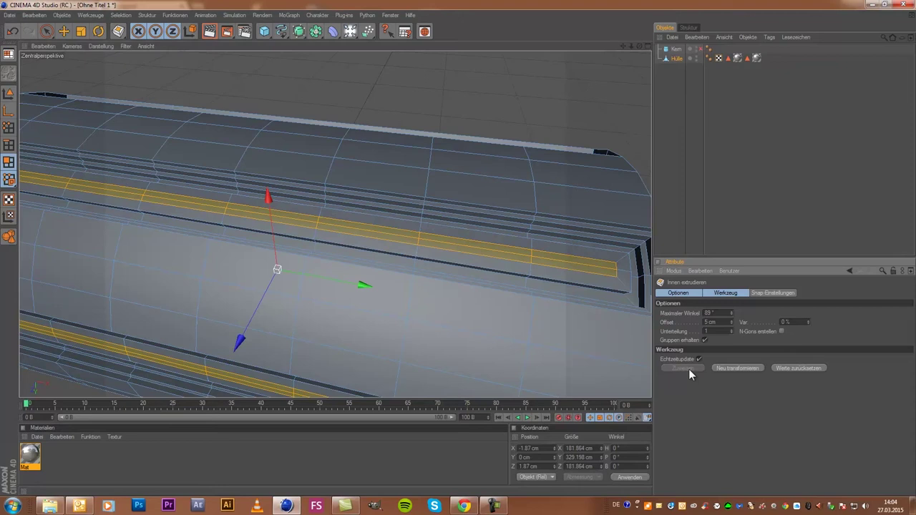
double_click(706, 322)
text(2)
key(Return)
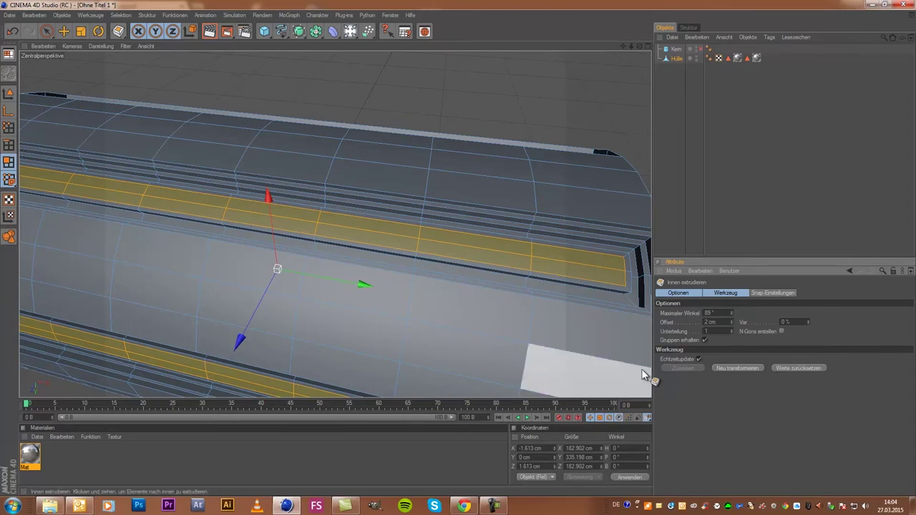
key(Delete)
Hide the Kern core and orbit around the slotted shell to inspect it
scroll(538, 261, down, 5)
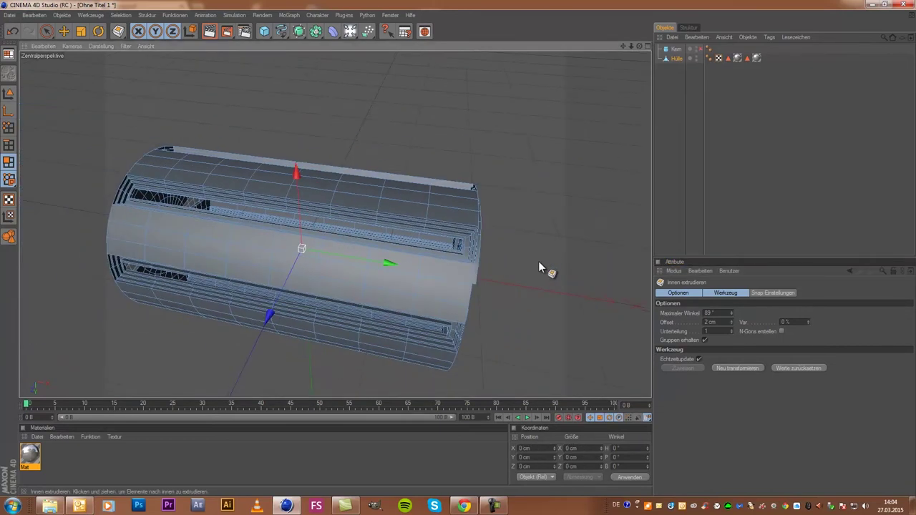
drag(639, 46, 461, 251)
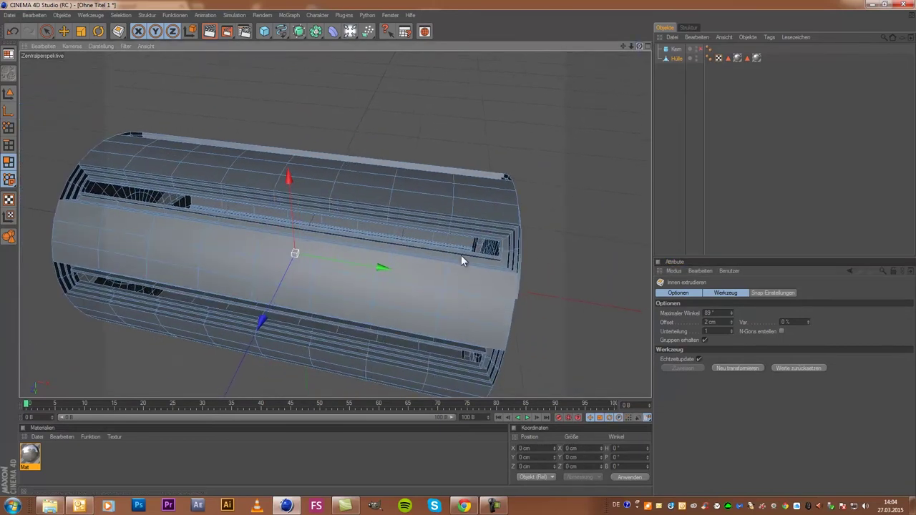
alt+drag(443, 246, 458, 246)
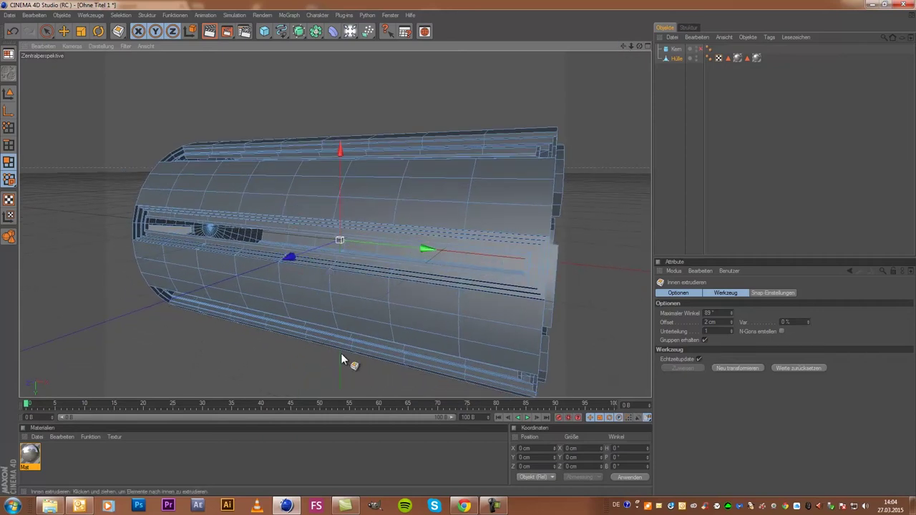
click(696, 49)
alt+drag(459, 248, 456, 247)
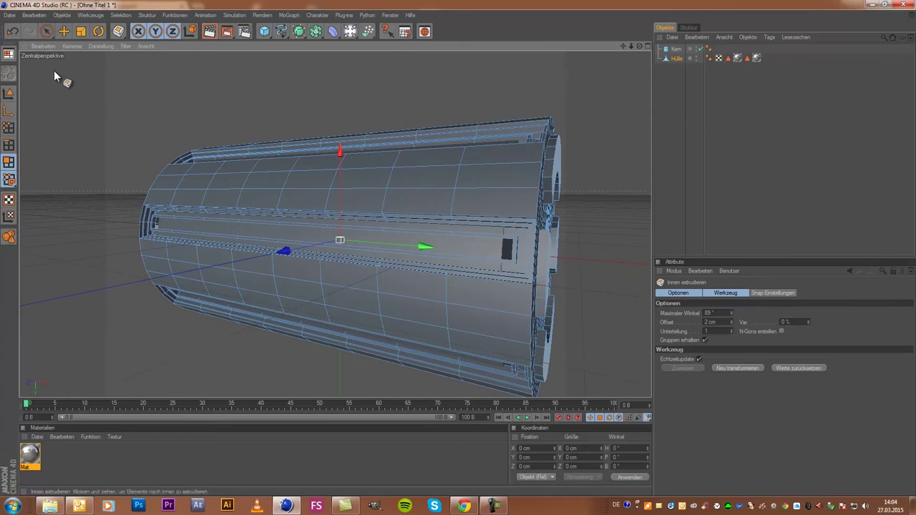
Pick the Scale tool and switch to Model mode for whole objects
click(77, 31)
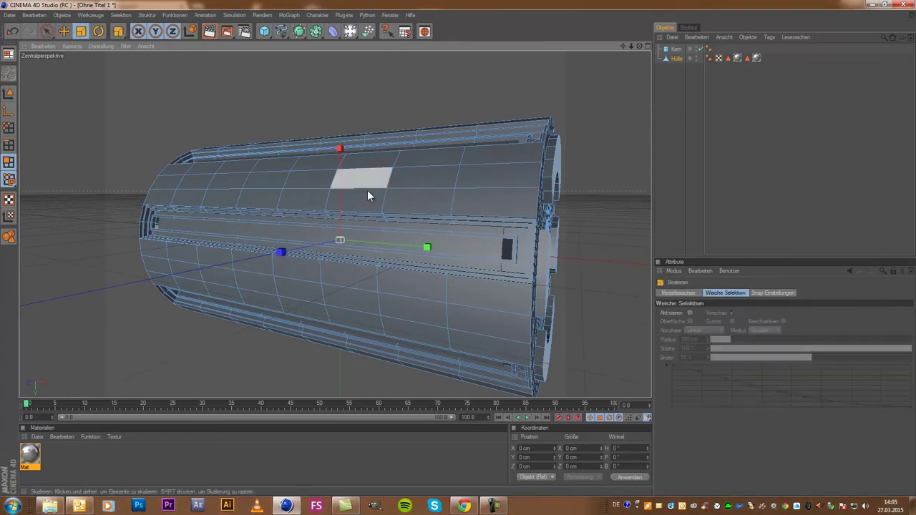
drag(429, 247, 458, 247)
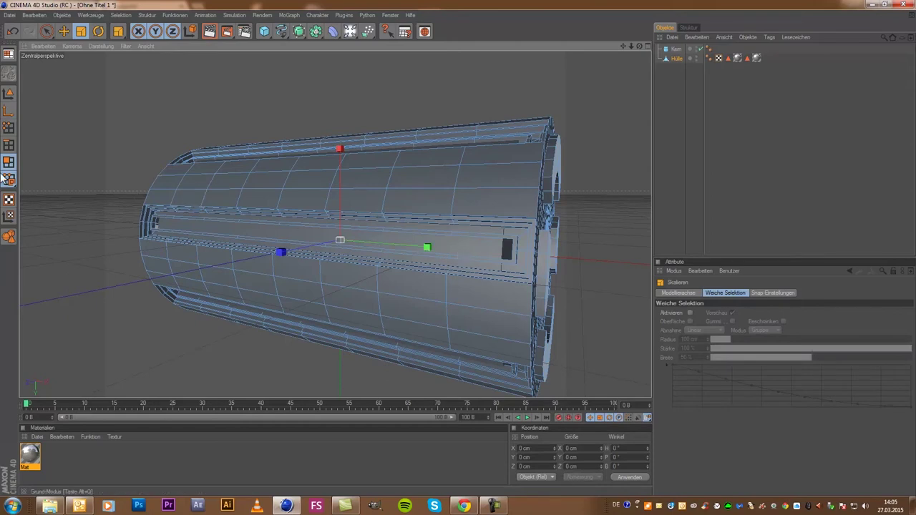
click(8, 96)
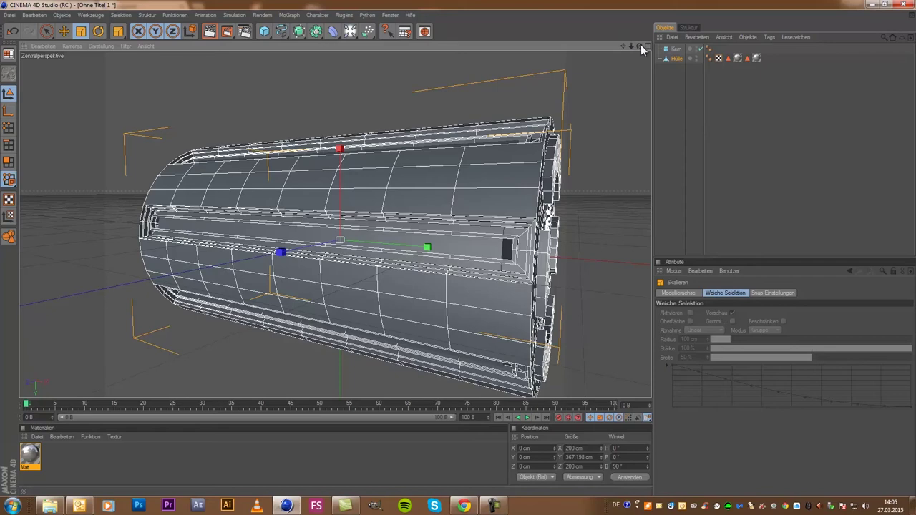
Select Kern and scale it longer and slightly wider to fill the shell
drag(640, 44, 458, 247)
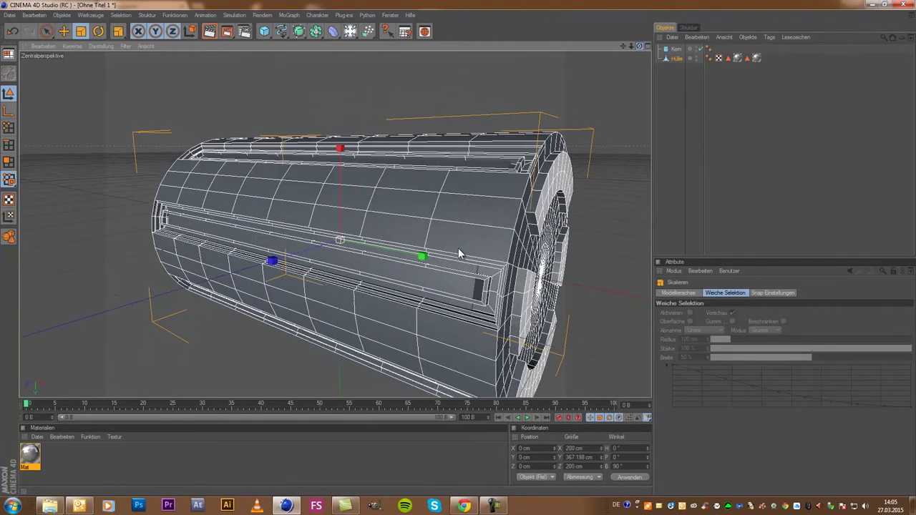
click(676, 49)
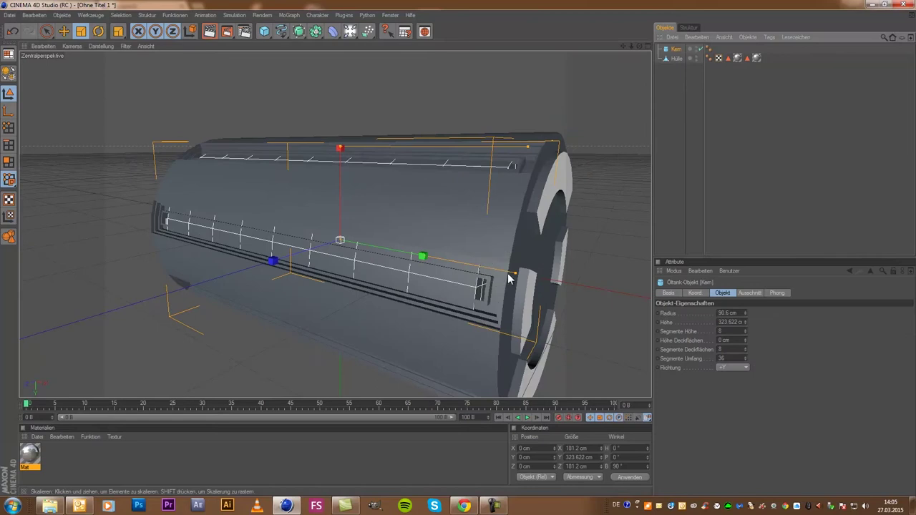
drag(510, 278, 457, 247)
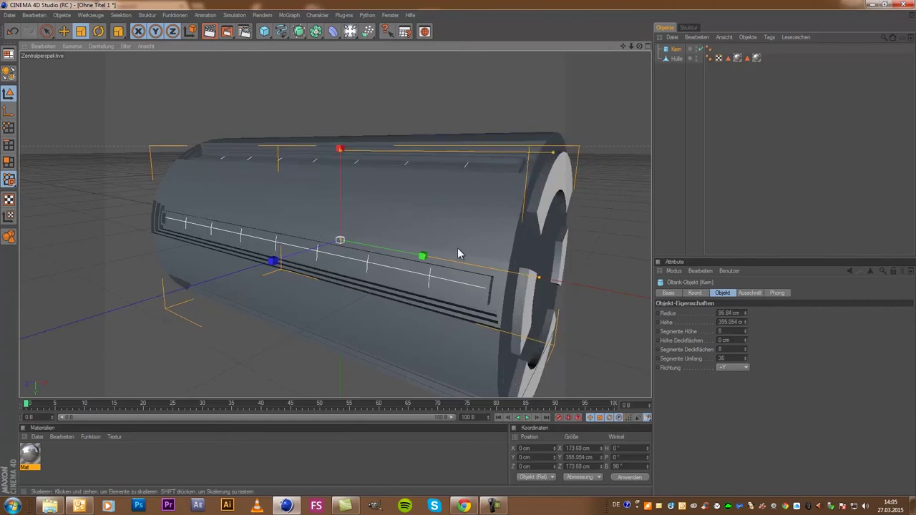
drag(457, 248, 457, 247)
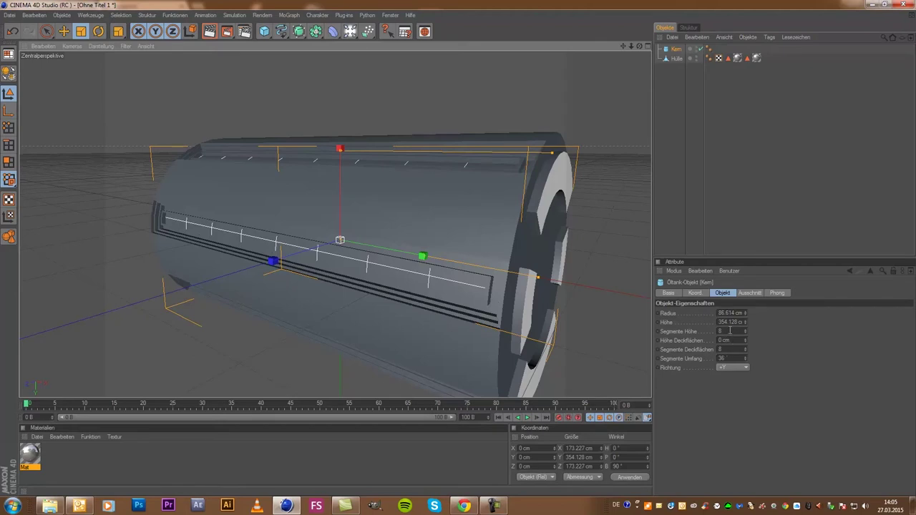
Set Kern's height and cap segments to 20 each
click(729, 349)
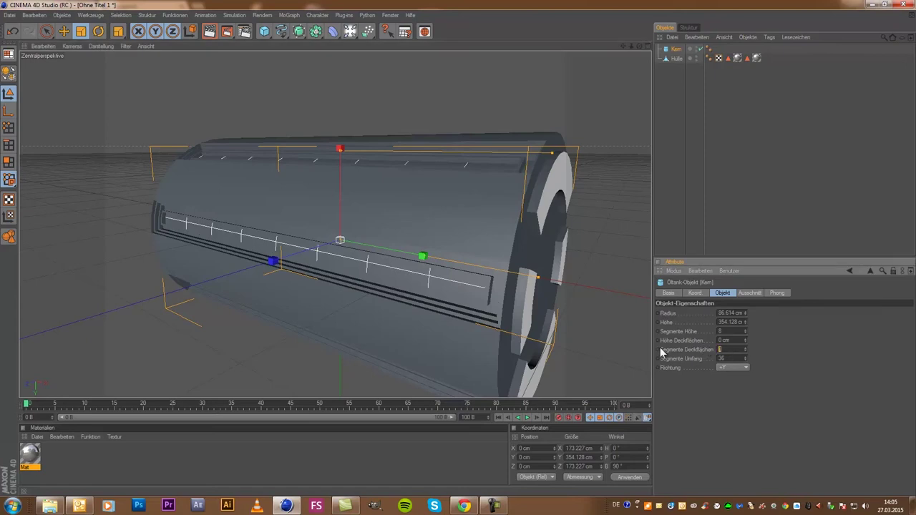
text(20)
text(20)
key(Return)
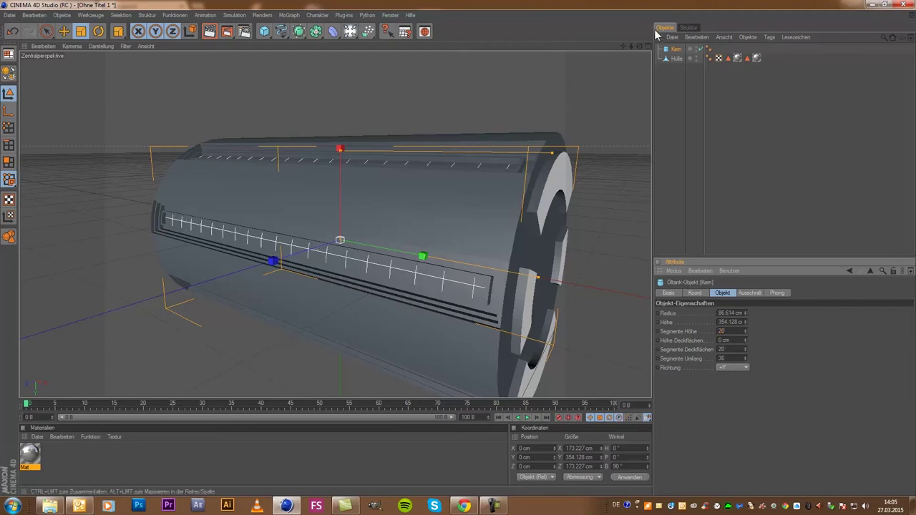
drag(640, 46, 458, 248)
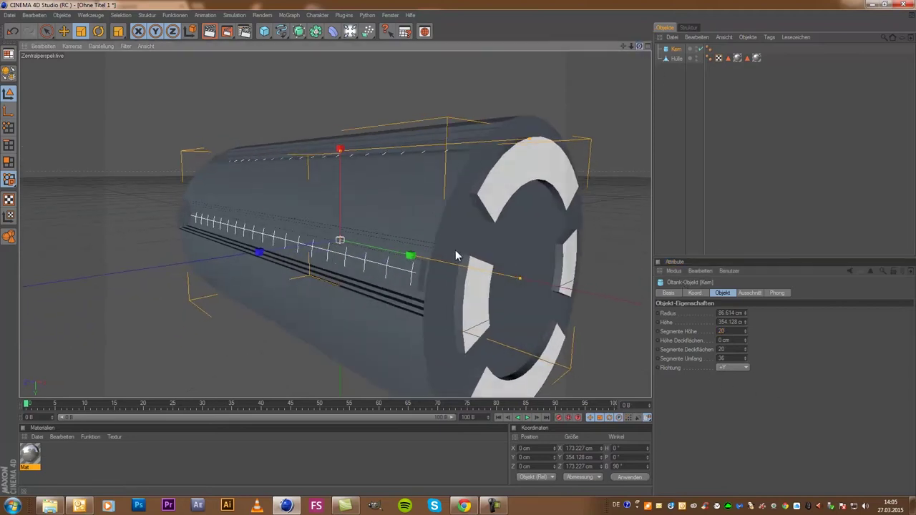
Create a new material Mat.1 and set its colour to green
double_click(74, 458)
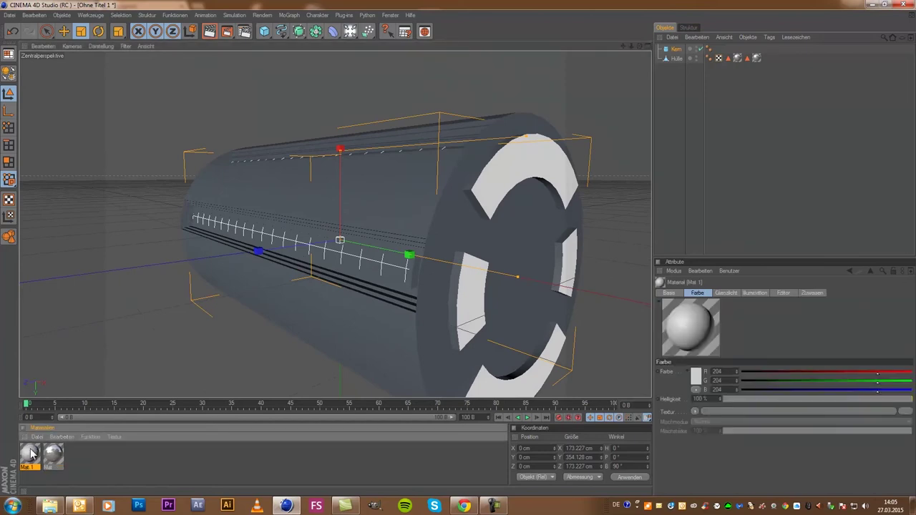
double_click(29, 453)
click(157, 164)
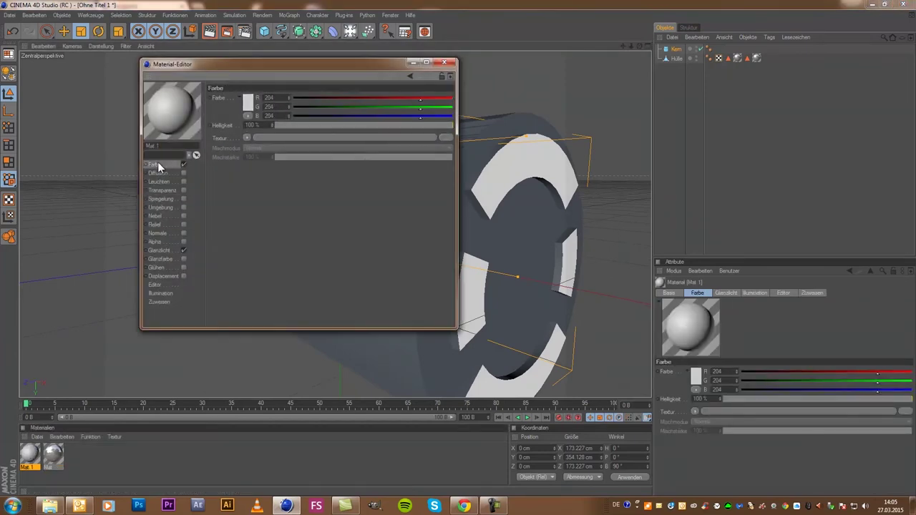
click(246, 101)
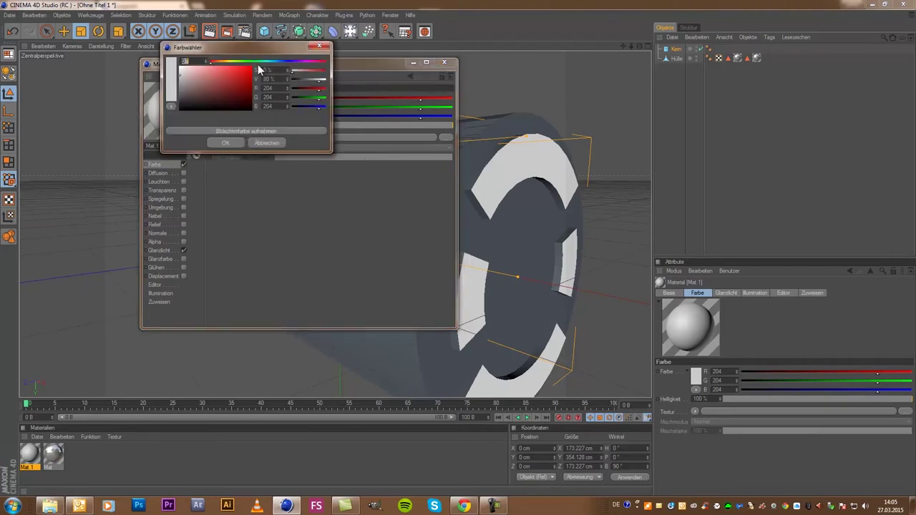
click(246, 62)
click(251, 68)
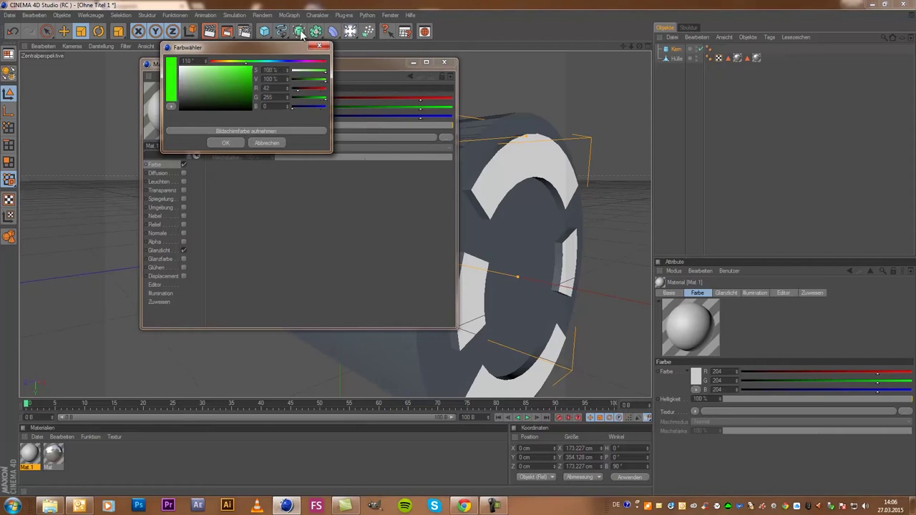
click(228, 142)
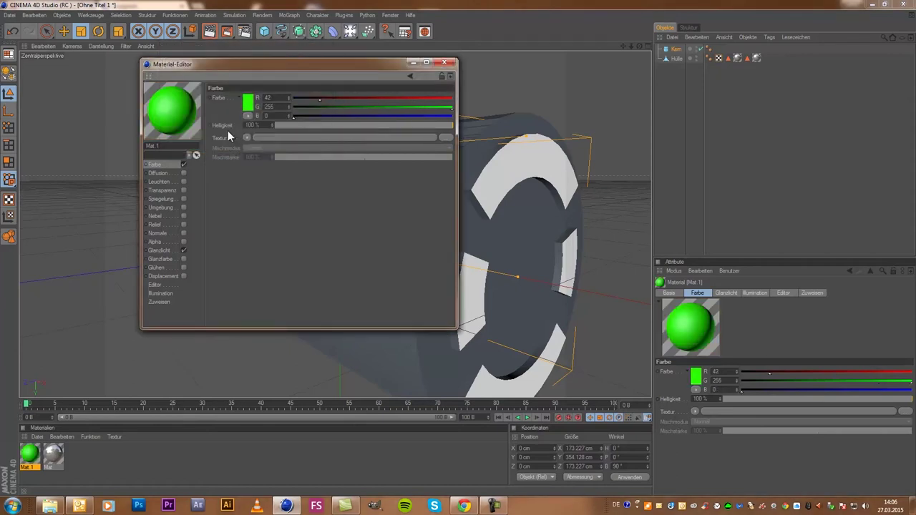
Enable Leuchten on Mat.1 with a bright green luminance colour
click(185, 181)
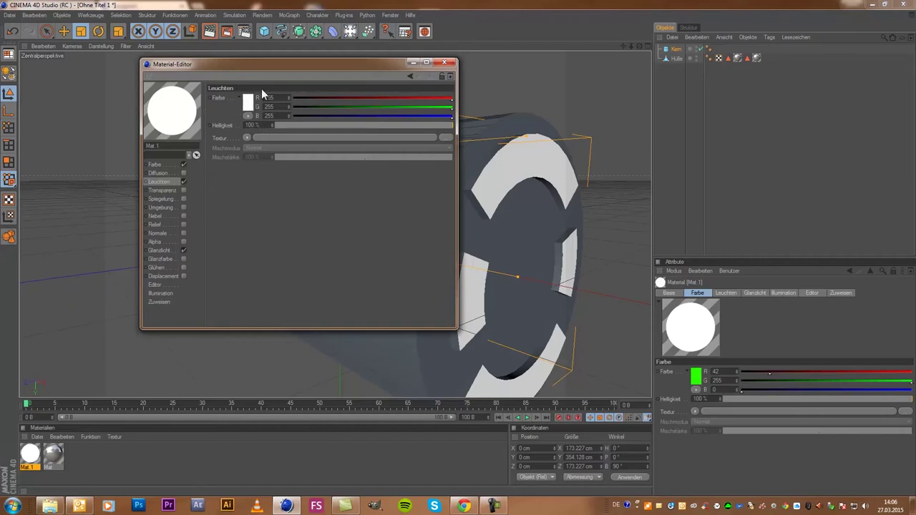
click(249, 106)
click(258, 71)
drag(259, 74, 254, 74)
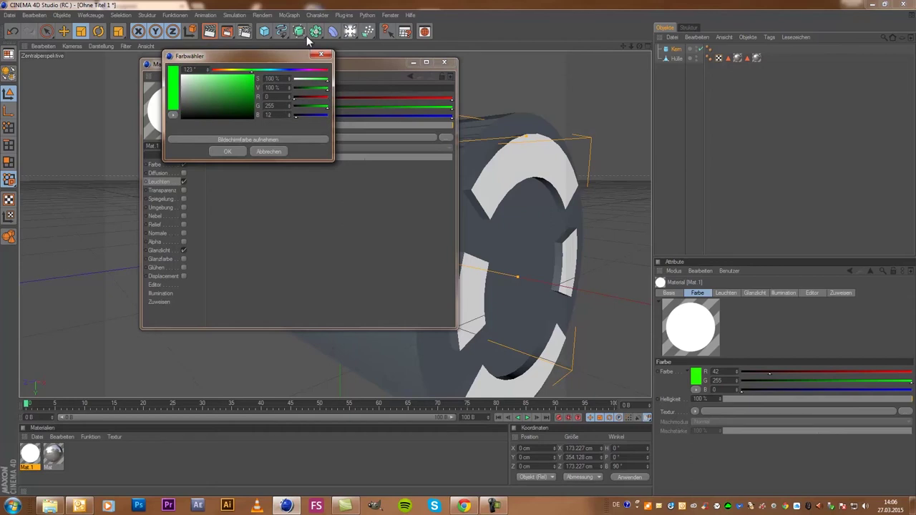
click(228, 148)
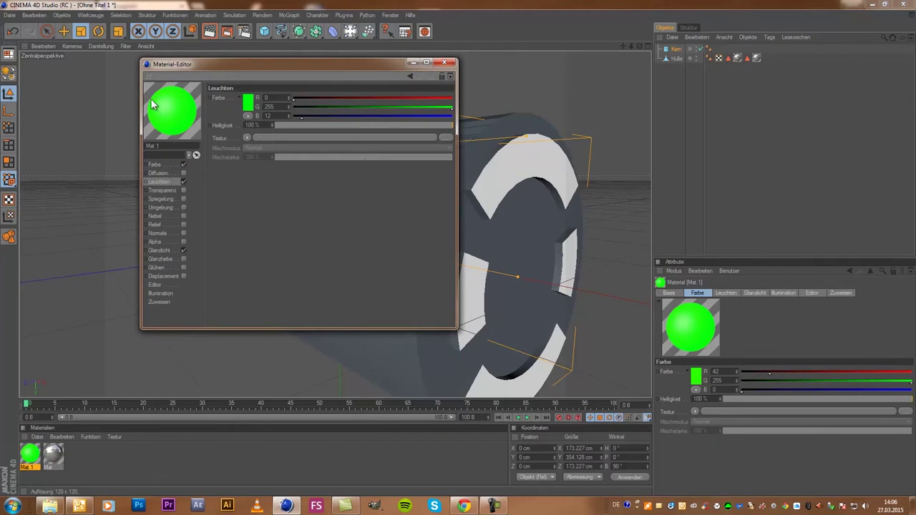
Change Mat.1's base Farbe to white
click(156, 165)
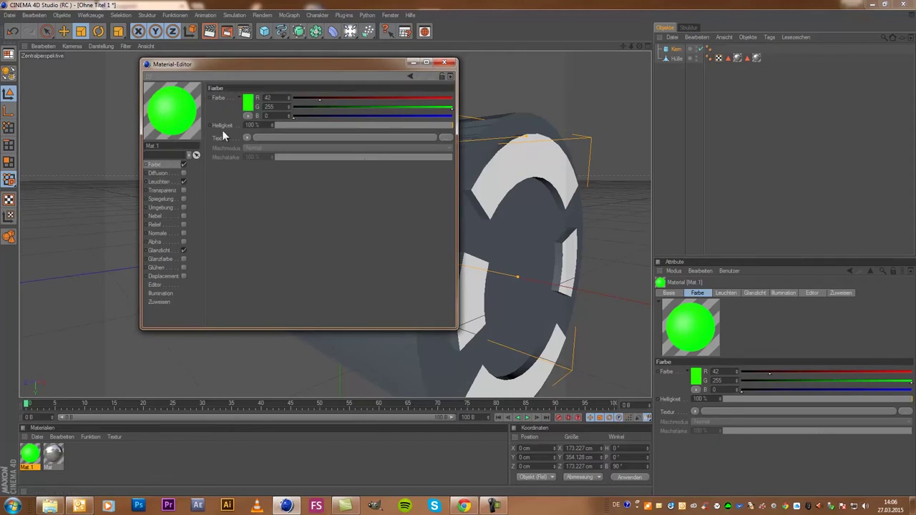
click(248, 102)
drag(224, 77, 179, 67)
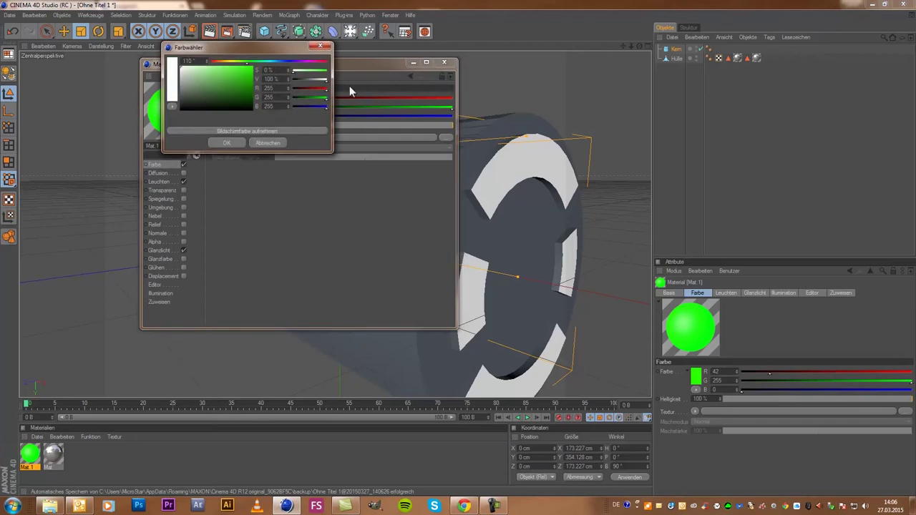
click(229, 143)
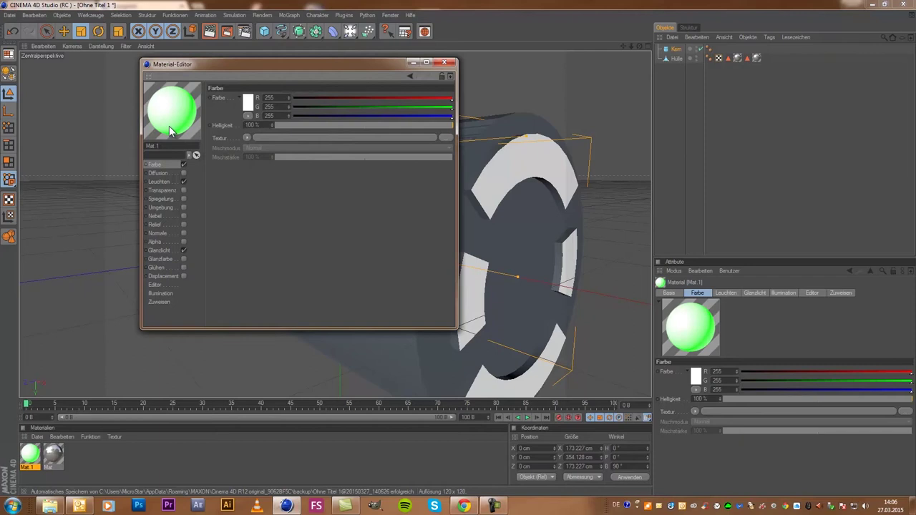
Enable Glühen with 100 % outer strength and apply Mat.1 to Kern
click(183, 268)
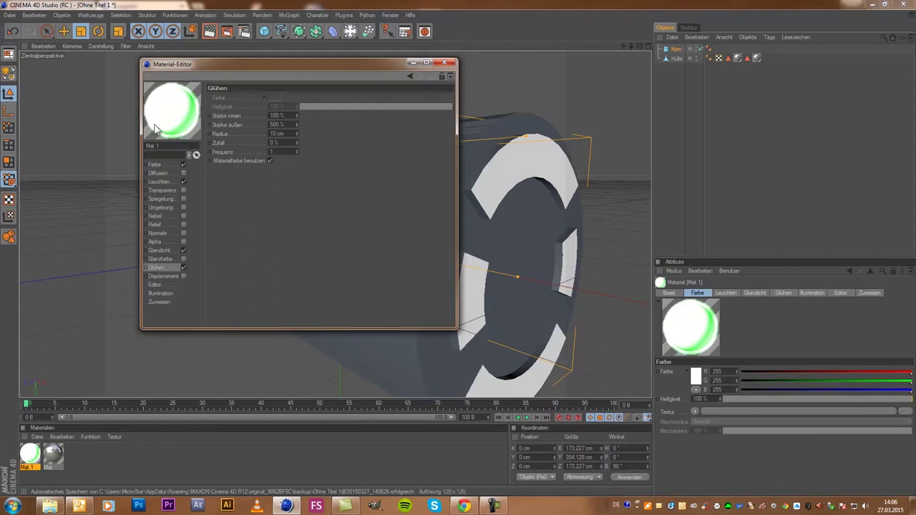
click(286, 125)
text(100)
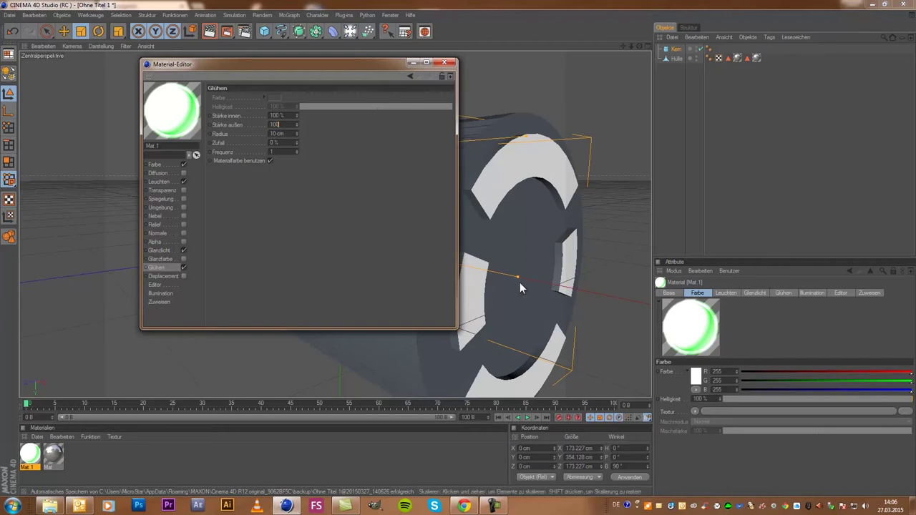
key(Return)
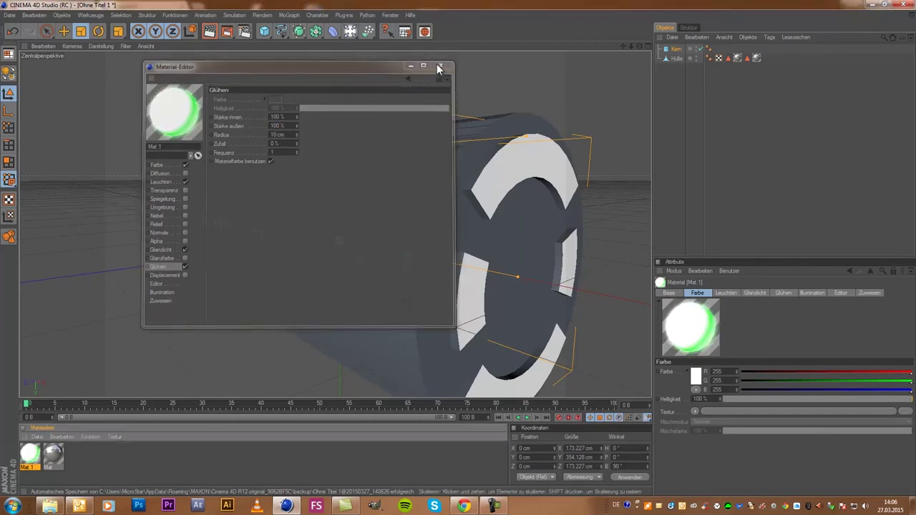
click(441, 64)
drag(383, 272, 405, 304)
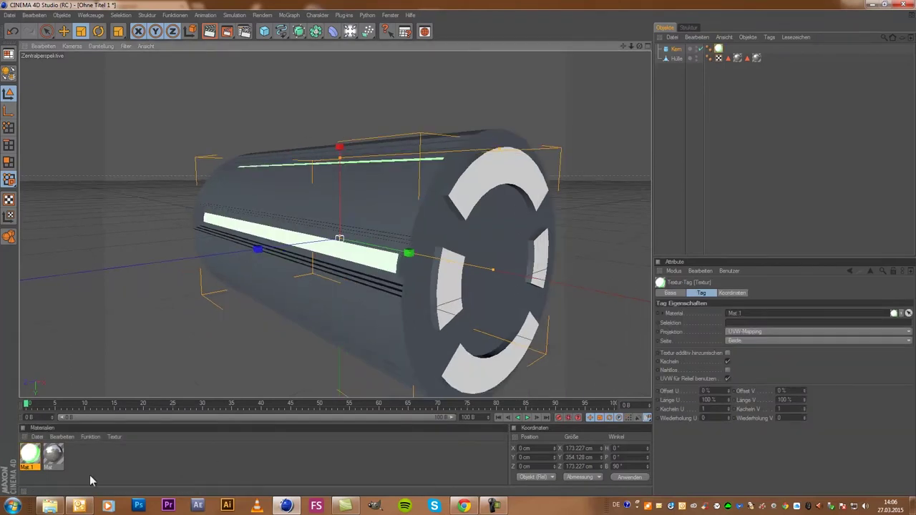
Create a new material Mat.2 with a neutral mid-grey colour
double_click(116, 454)
double_click(29, 453)
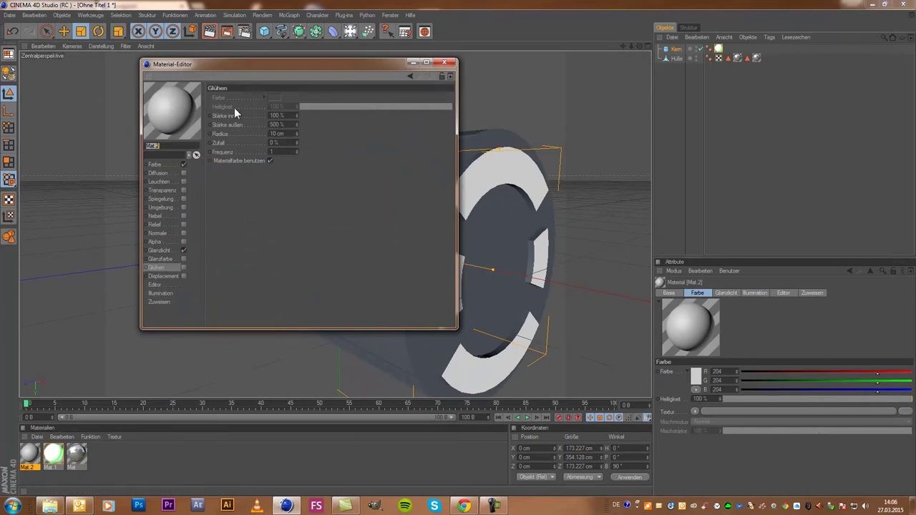
click(164, 167)
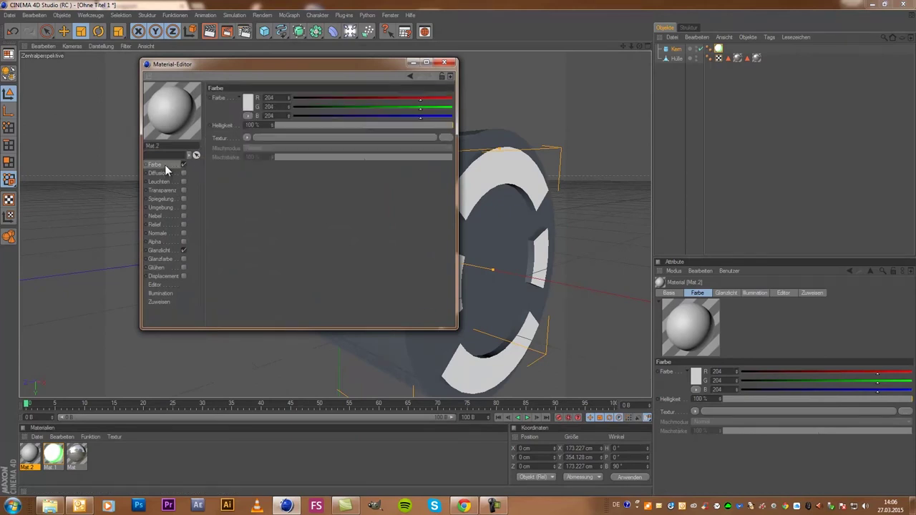
click(243, 107)
drag(184, 82, 150, 88)
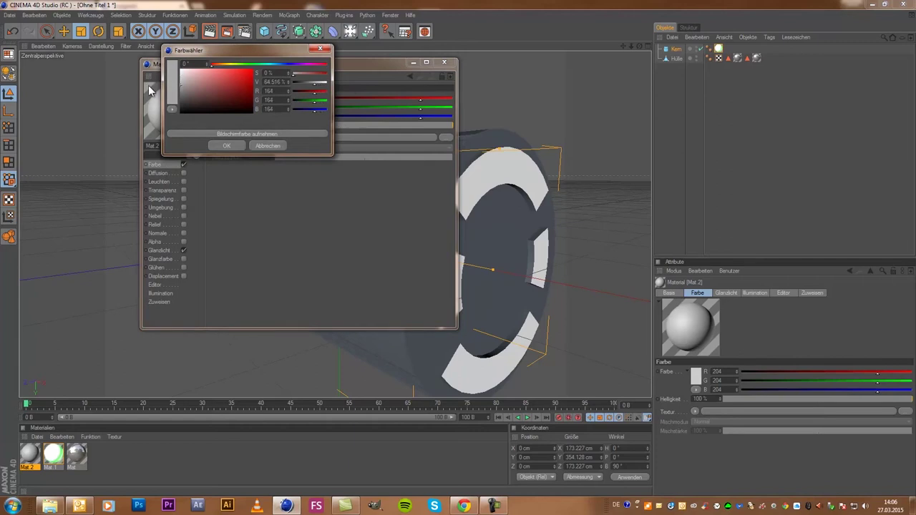
click(223, 146)
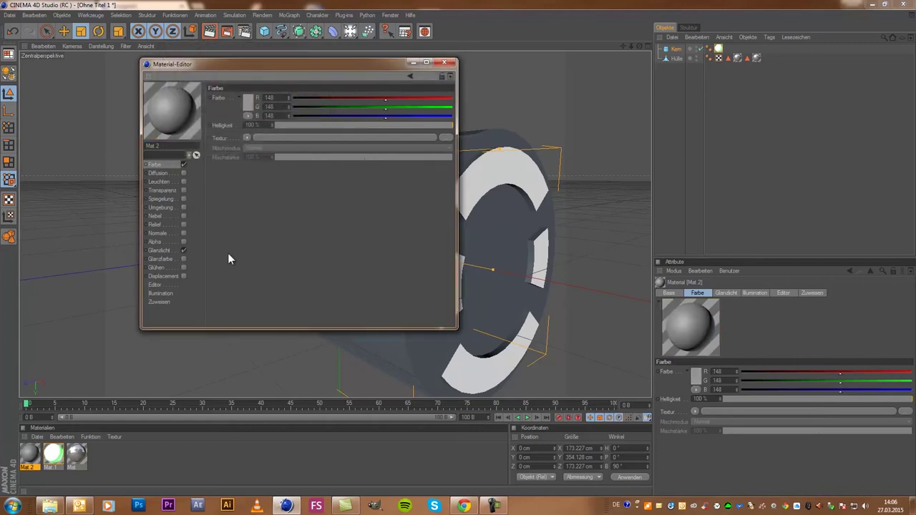
Give Mat.2 Spiegelung with a Fresnel texture, apply it to Hülle, and reorder its tag
click(184, 198)
click(249, 145)
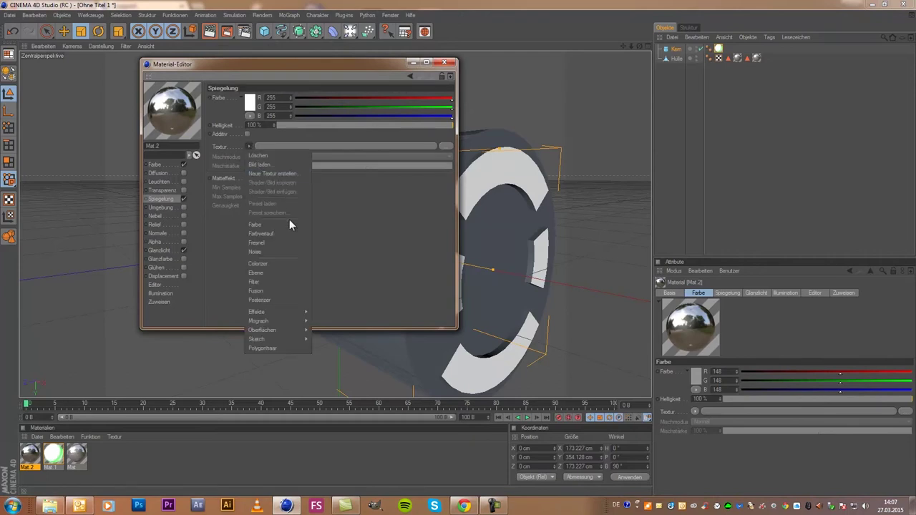
click(277, 244)
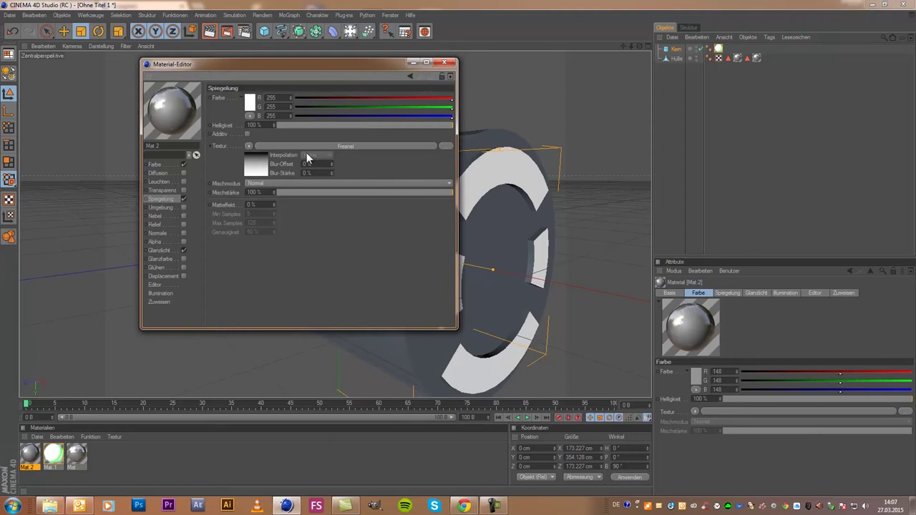
click(444, 61)
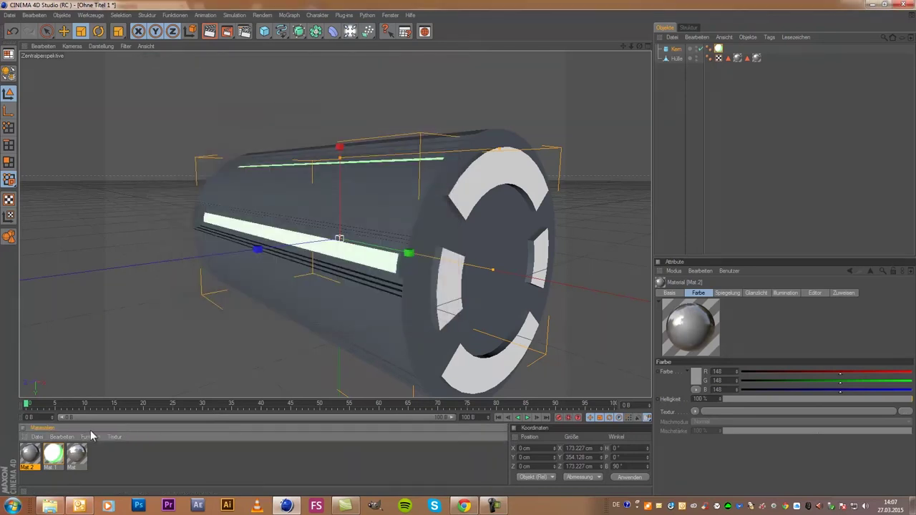
drag(34, 467, 346, 215)
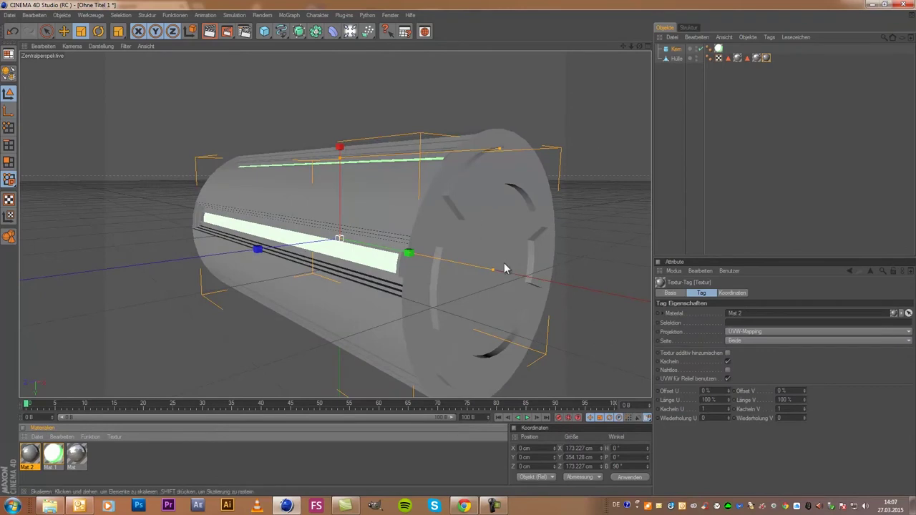
drag(764, 59, 715, 59)
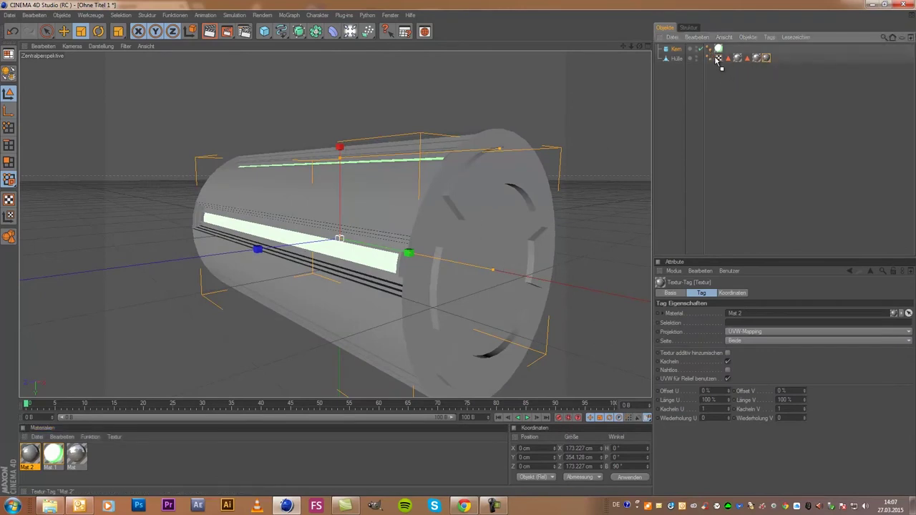
Place the Mat.2 tag before the checker material and add a Boden floor object
click(743, 138)
scroll(461, 207, down, 1)
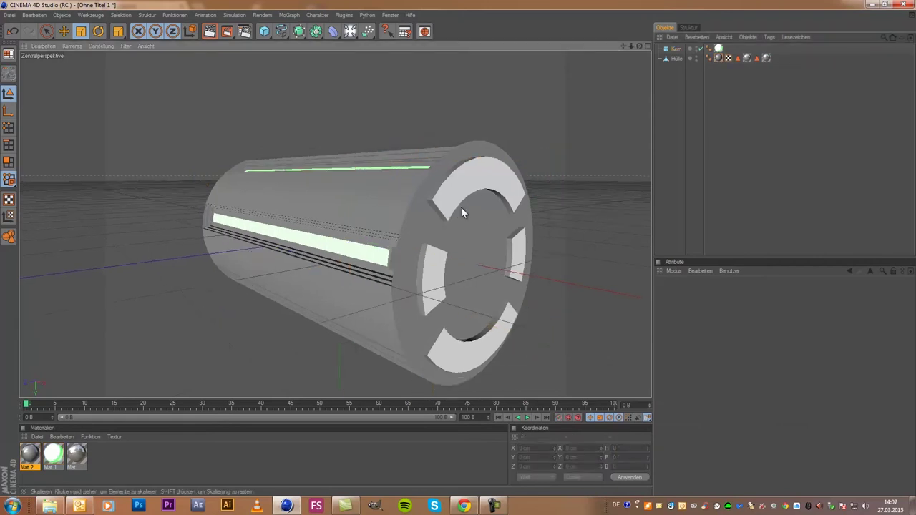
click(350, 32)
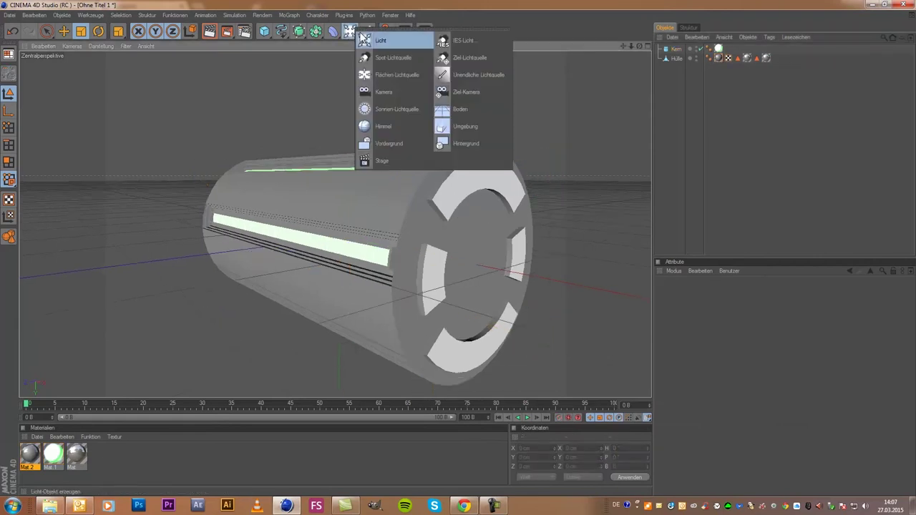
click(491, 113)
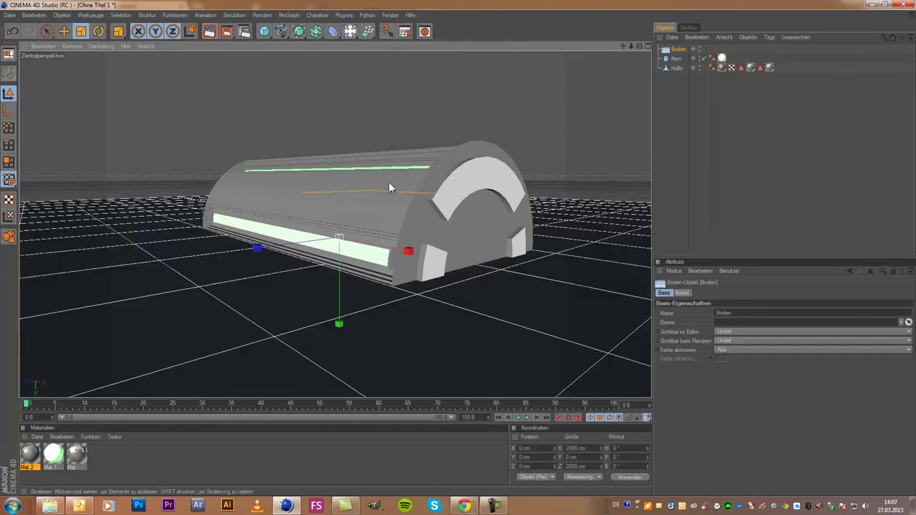
Switch to four views and lower the floor along Y to -89.709 cm
middle_click(274, 217)
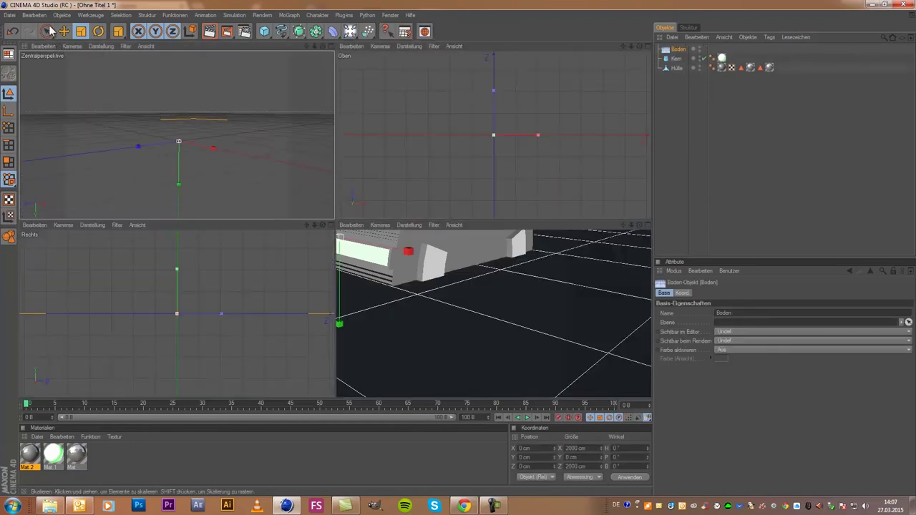
click(47, 31)
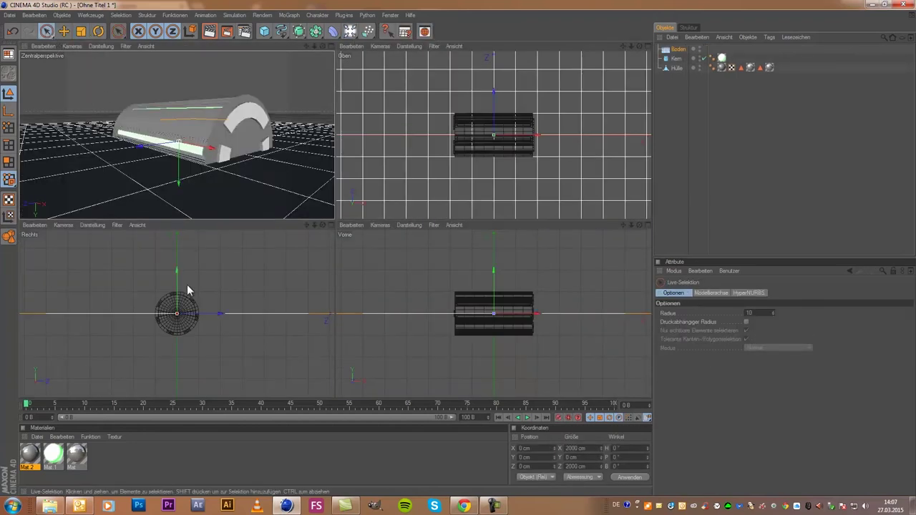
drag(176, 302, 176, 324)
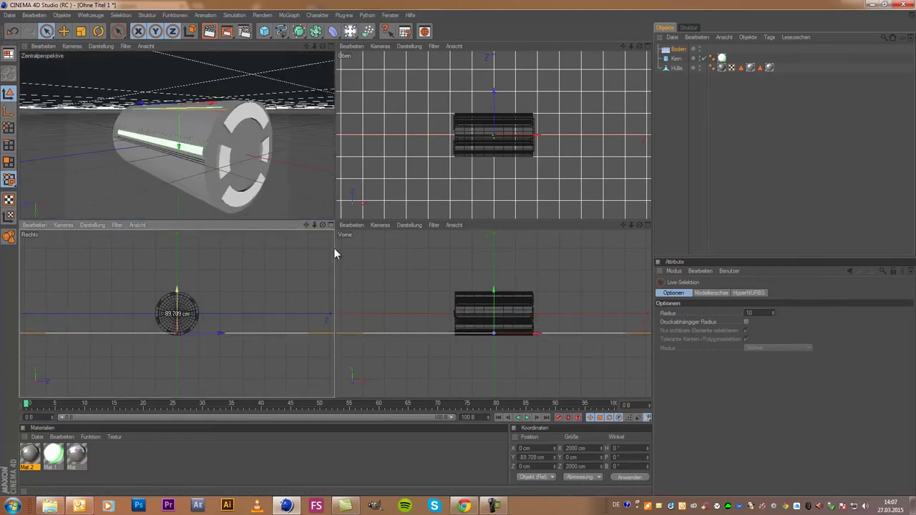
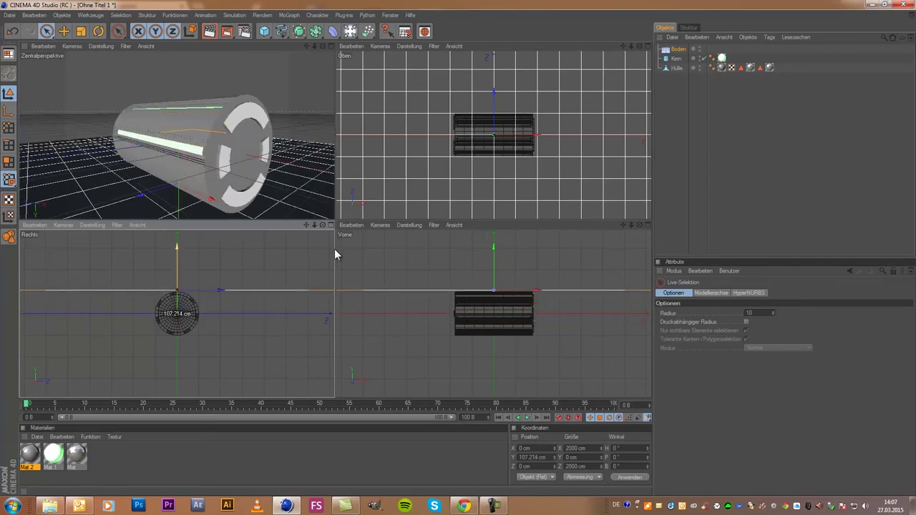
Lower the Boden floor a few cm below the battery in the side view, then maximize the perspective view
scroll(182, 293, up, 1)
scroll(180, 279, up, 2)
scroll(180, 272, up, 1)
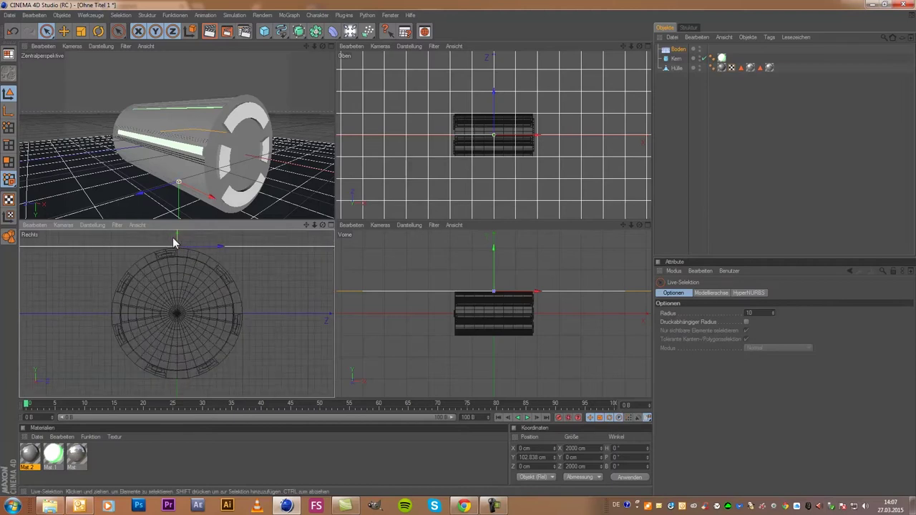
scroll(183, 251, up, 1)
scroll(229, 249, up, 2)
drag(309, 229, 337, 255)
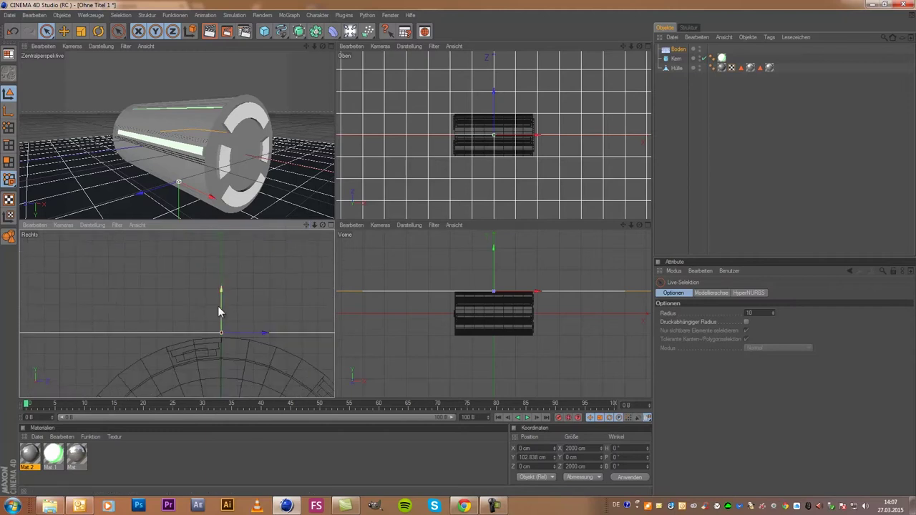
drag(221, 312, 221, 316)
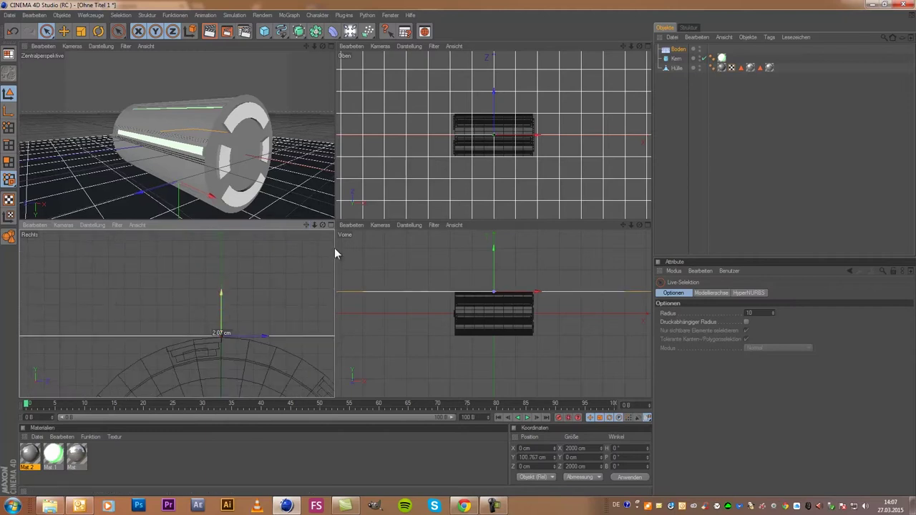
middle_click(205, 96)
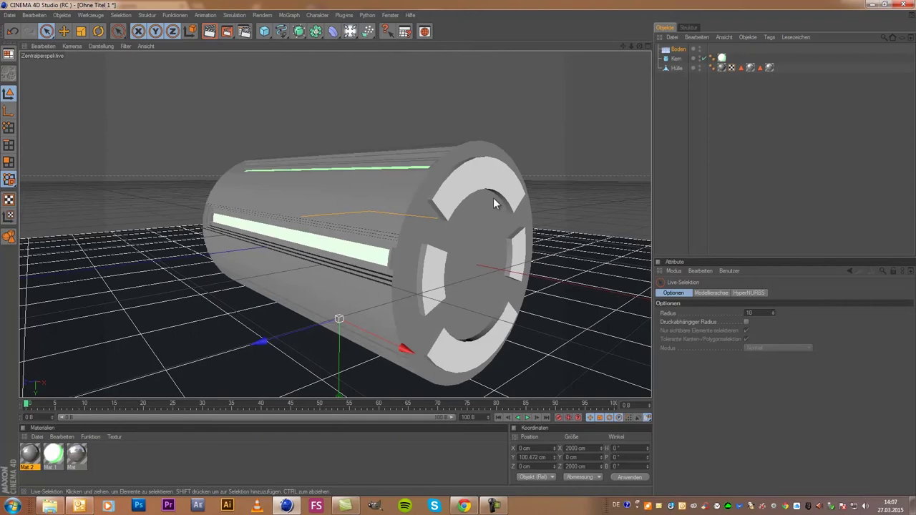
mouse_move(638, 46)
mouse_down()
mouse_move(461, 255)
mouse_move(457, 248)
mouse_up()
Create Mat.3 and set its colour to light grey, RGB 200
double_click(127, 472)
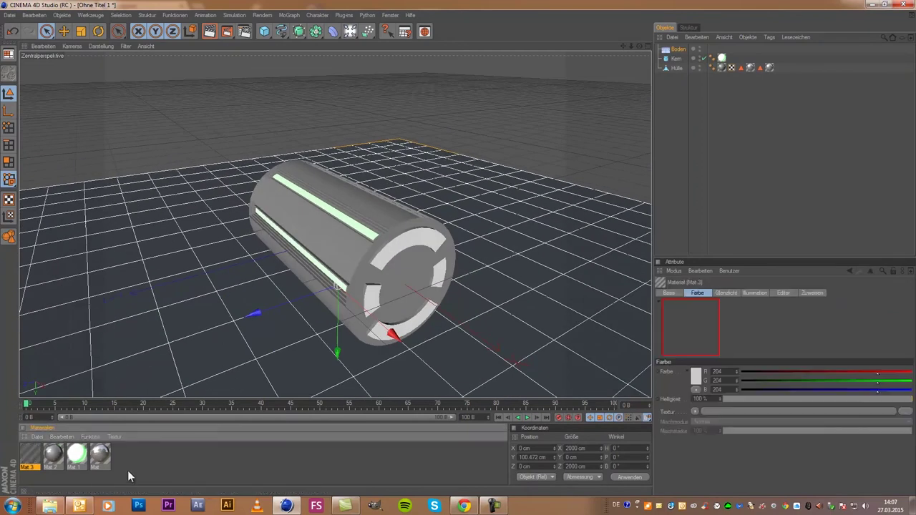
double_click(27, 453)
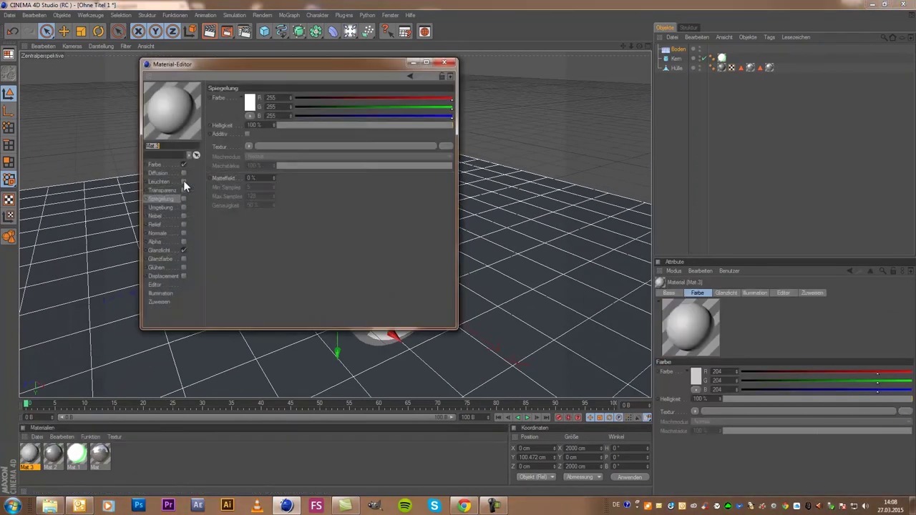
click(176, 165)
click(246, 102)
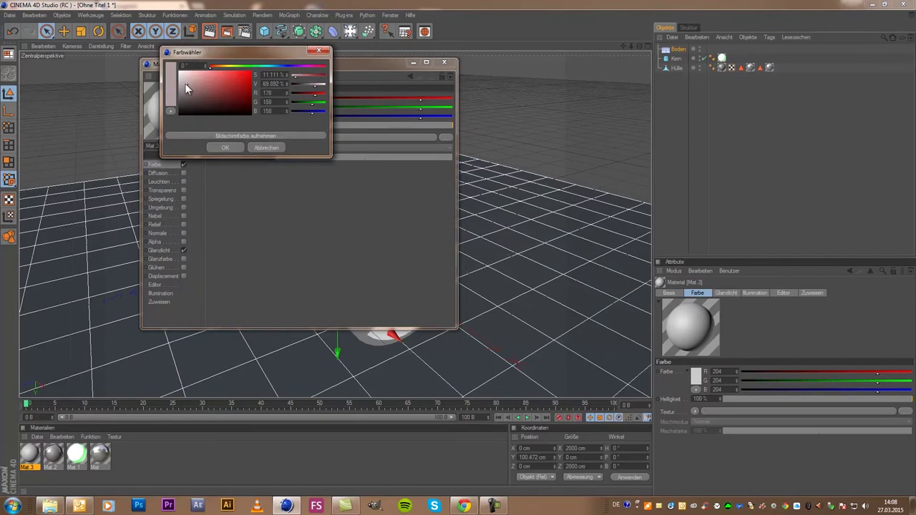
click(219, 143)
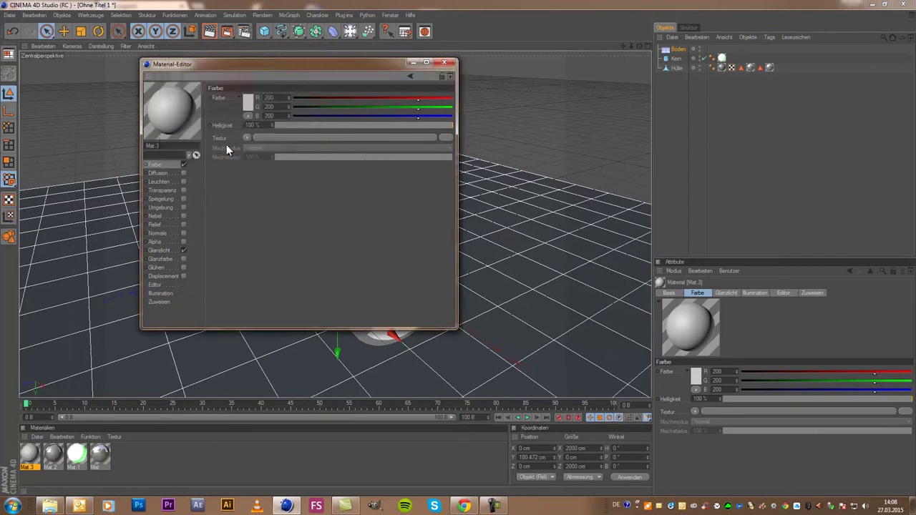
Enable reflection on Mat.3 with a Fresnel texture and edit its gradient end colour
click(183, 199)
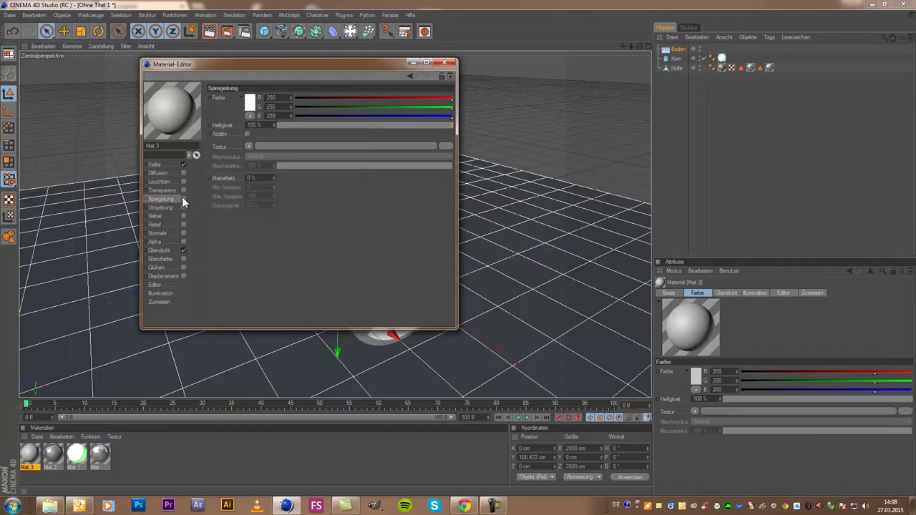
click(249, 146)
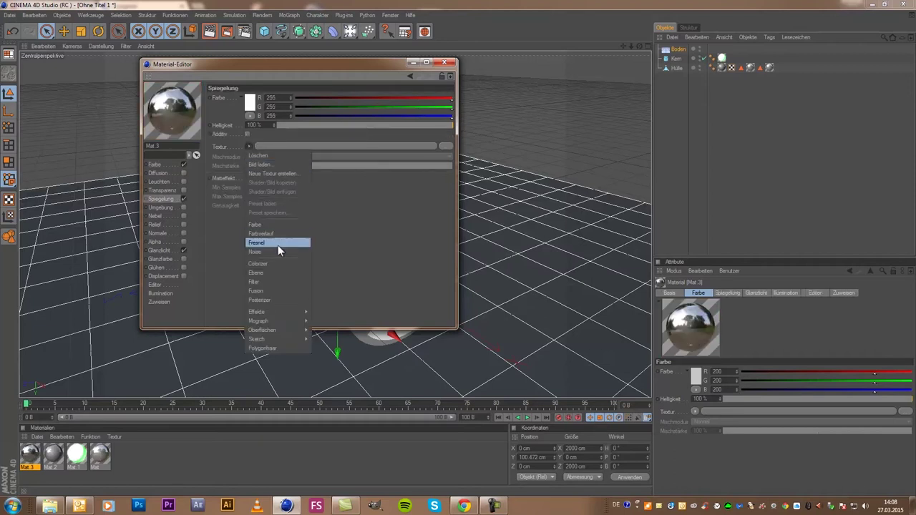
click(276, 243)
click(254, 163)
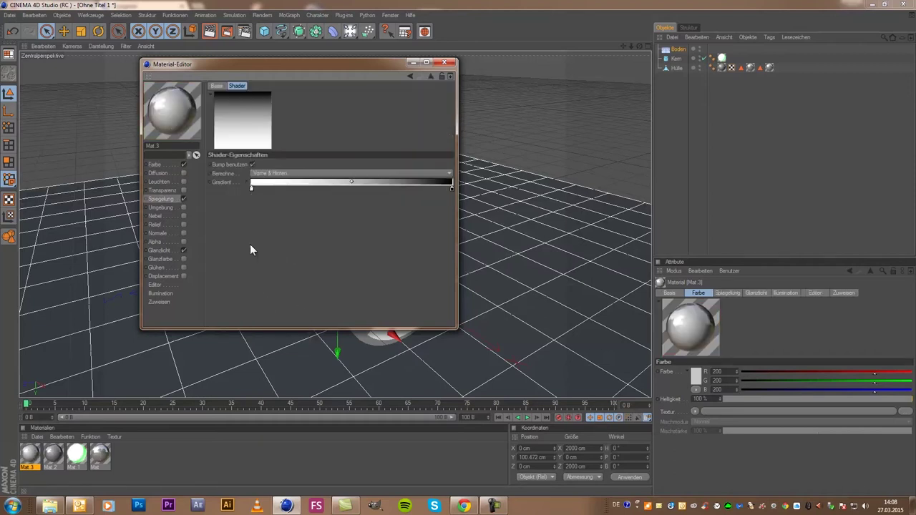
double_click(452, 188)
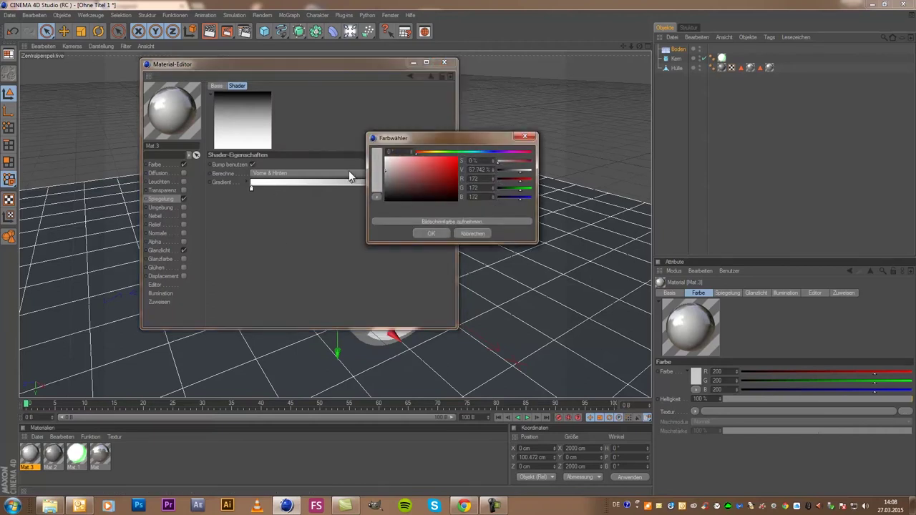
click(429, 233)
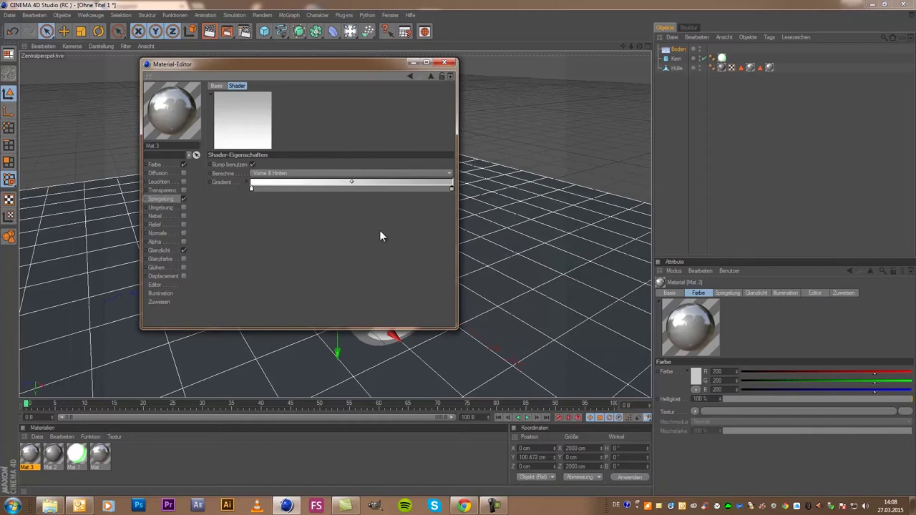
Set reflection brightness and mix strength to about 20% and apply Mat.3 to the floor
click(160, 200)
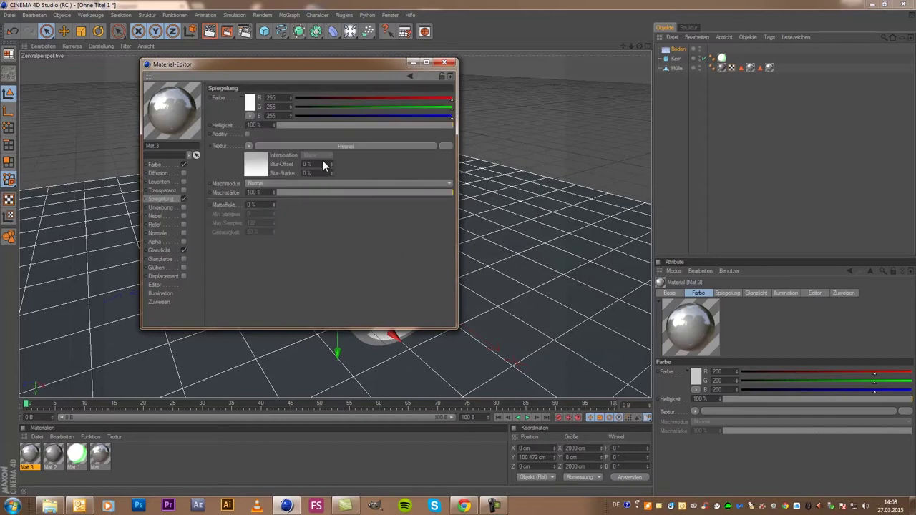
click(314, 126)
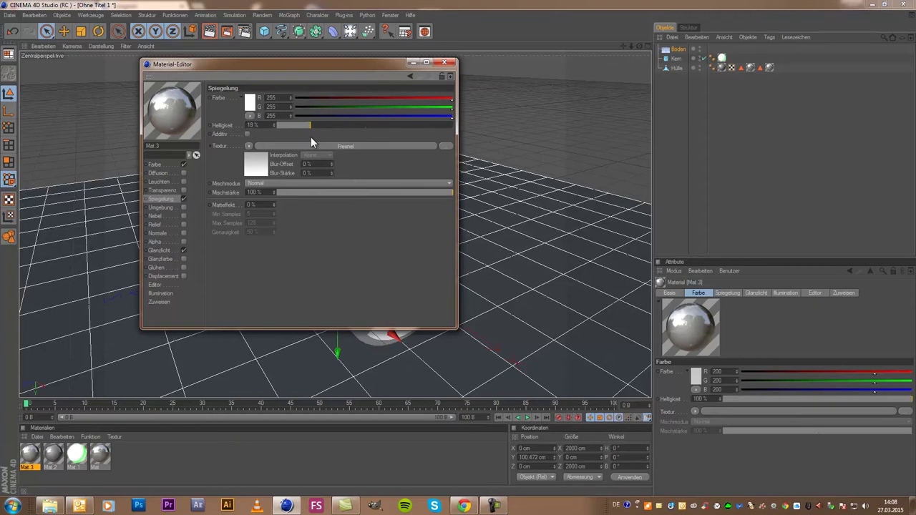
click(307, 191)
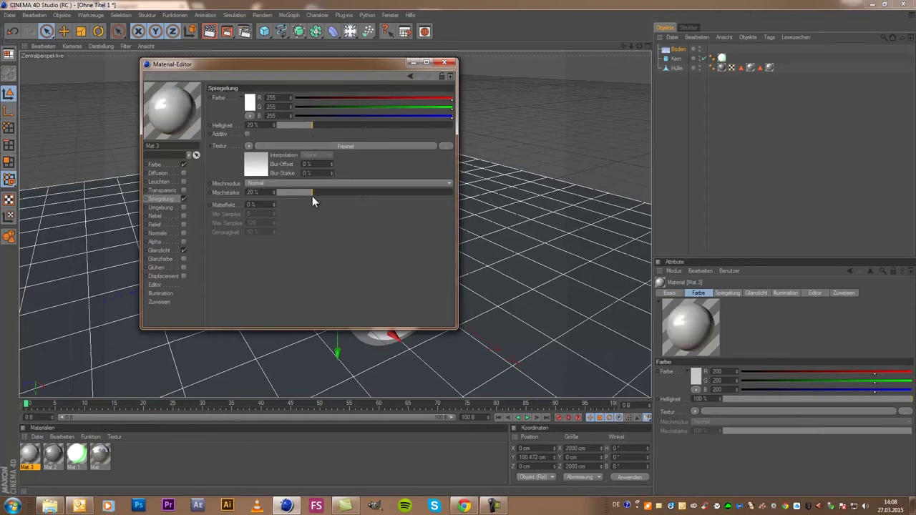
click(443, 62)
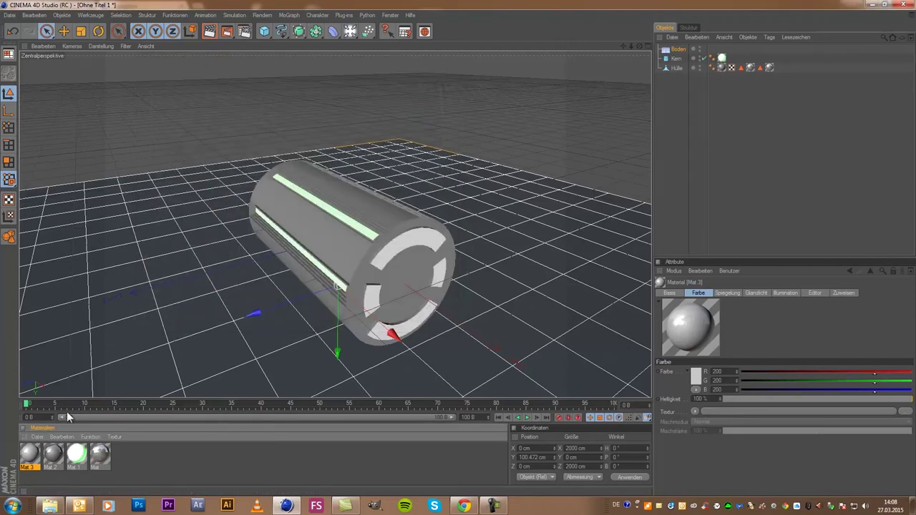
drag(134, 371, 158, 317)
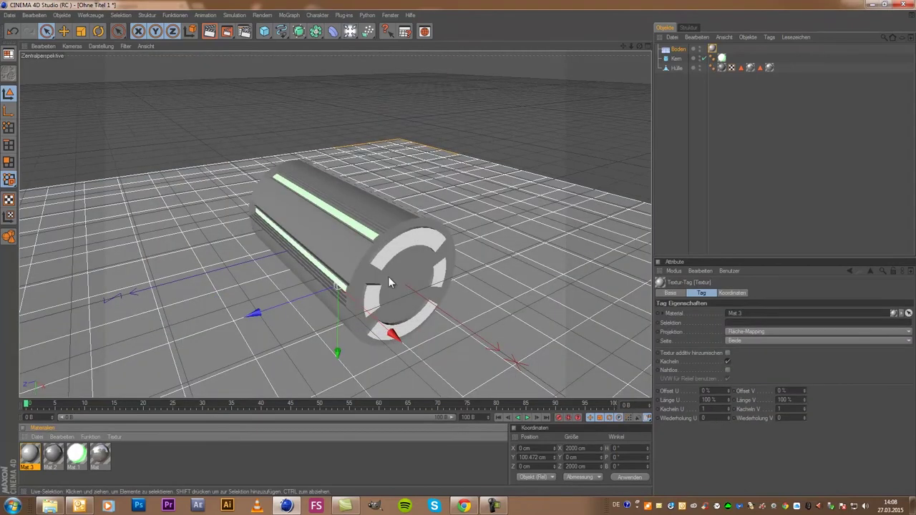
click(350, 31)
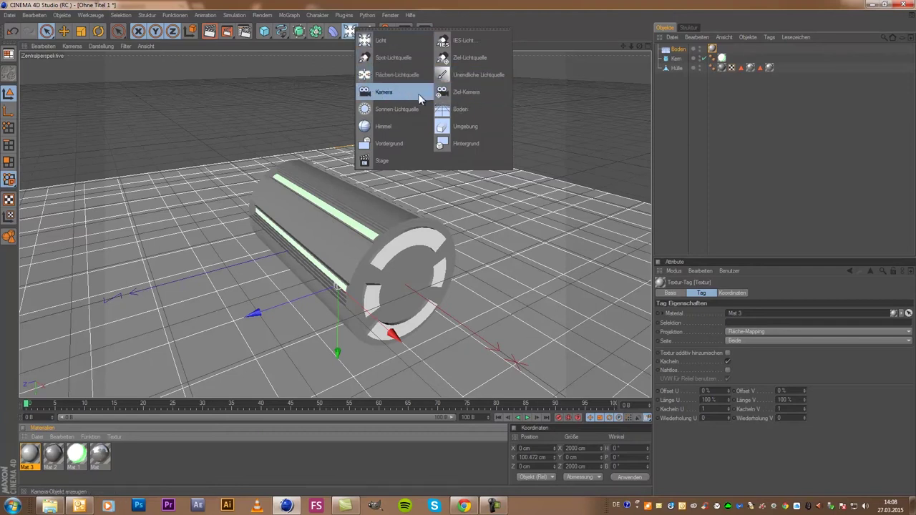
Add a spot light, turn it toward the battery and raise it into position
click(402, 55)
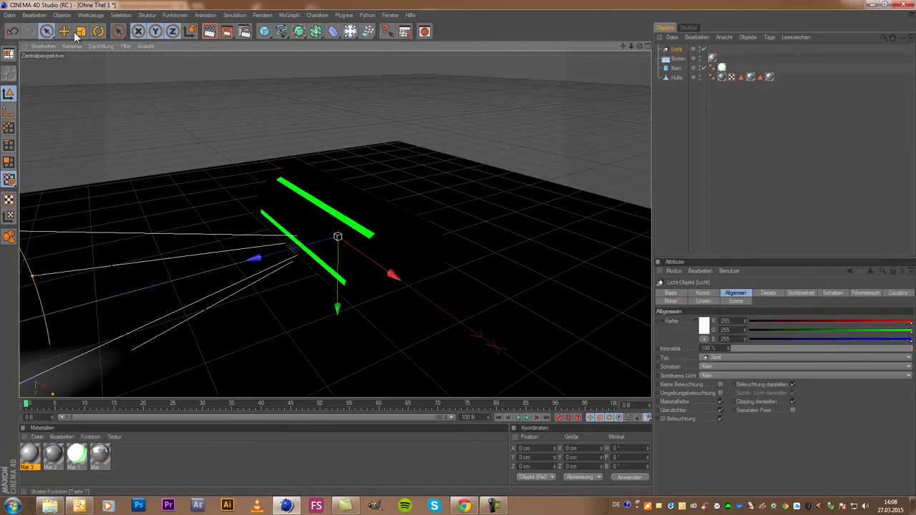
click(102, 32)
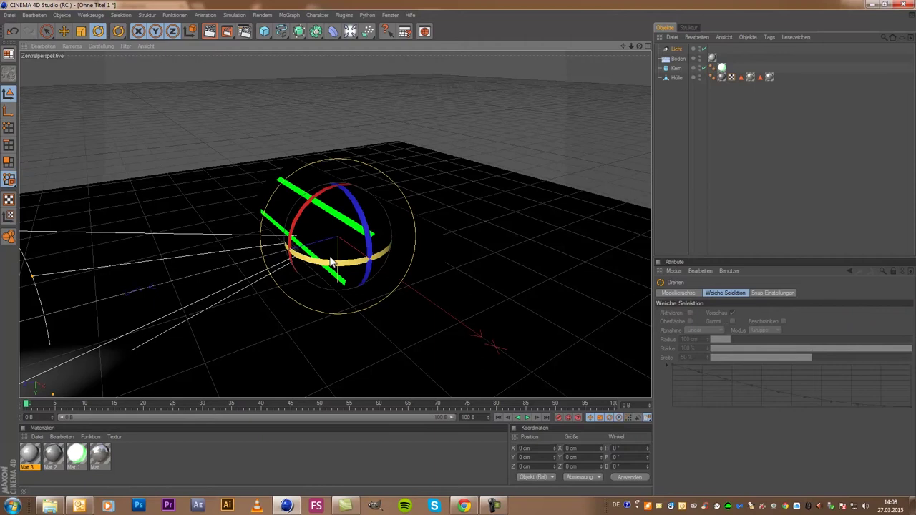
drag(330, 260, 391, 250)
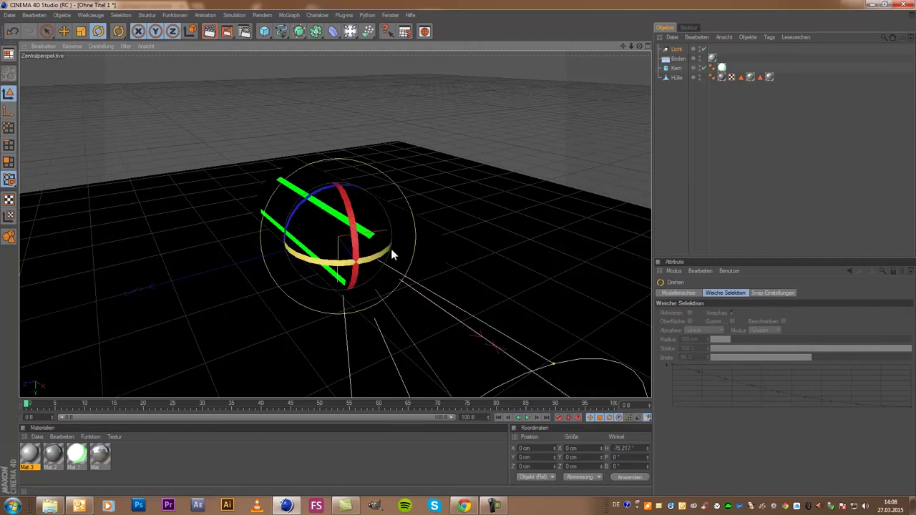
key(space)
ctrl+drag(364, 274, 452, 242)
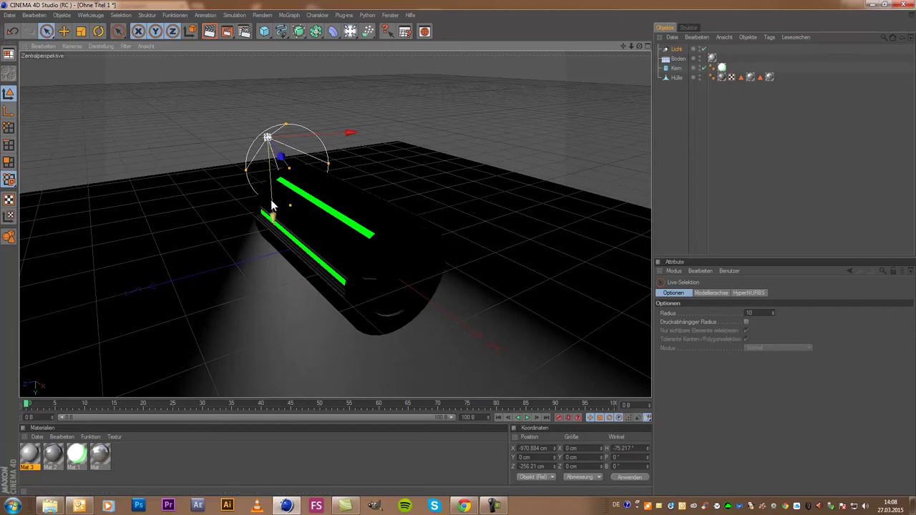
ctrl+drag(272, 206, 458, 250)
Tilt and re-aim the spot light and move it higher so its beam hits the floor
key(r)
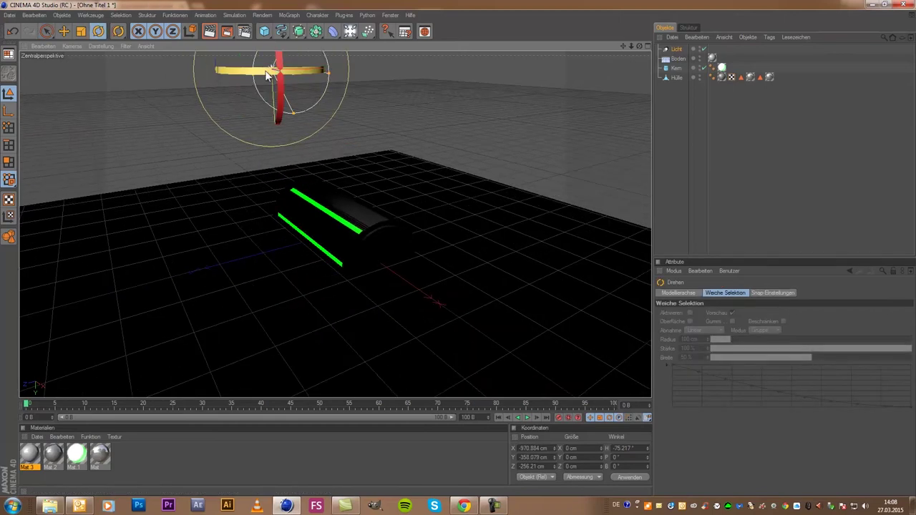
mouse_move(278, 107)
mouse_down()
mouse_move(283, 126)
mouse_move(283, 81)
mouse_move(457, 254)
mouse_up()
key(space)
key(r)
drag(221, 99, 234, 98)
key(space)
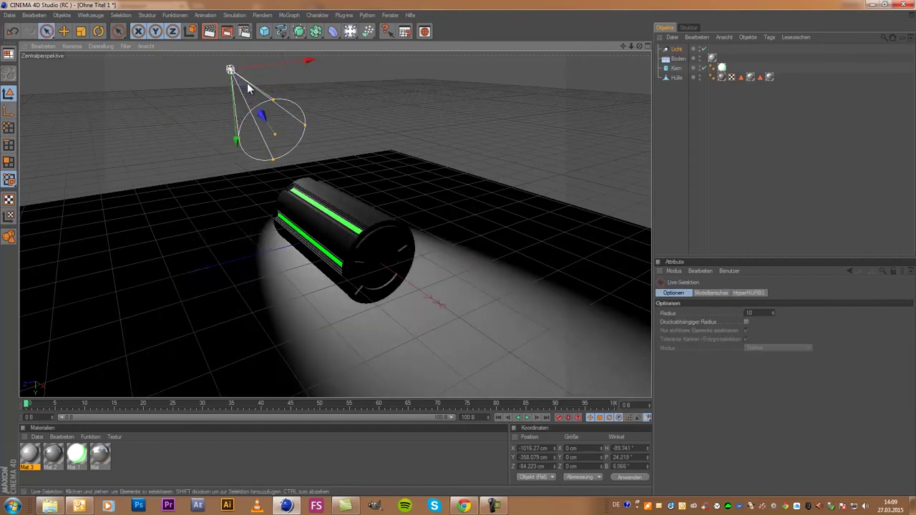
click(238, 77)
drag(233, 106, 258, 114)
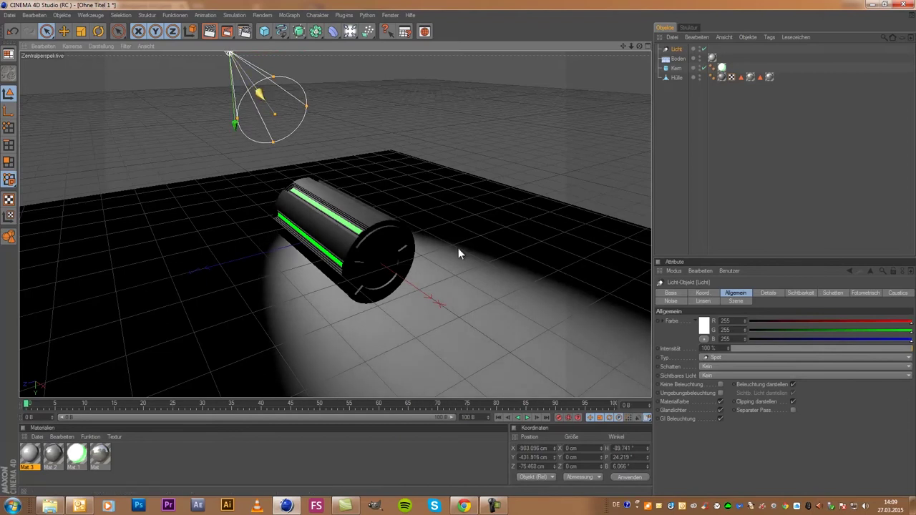
drag(458, 247, 456, 245)
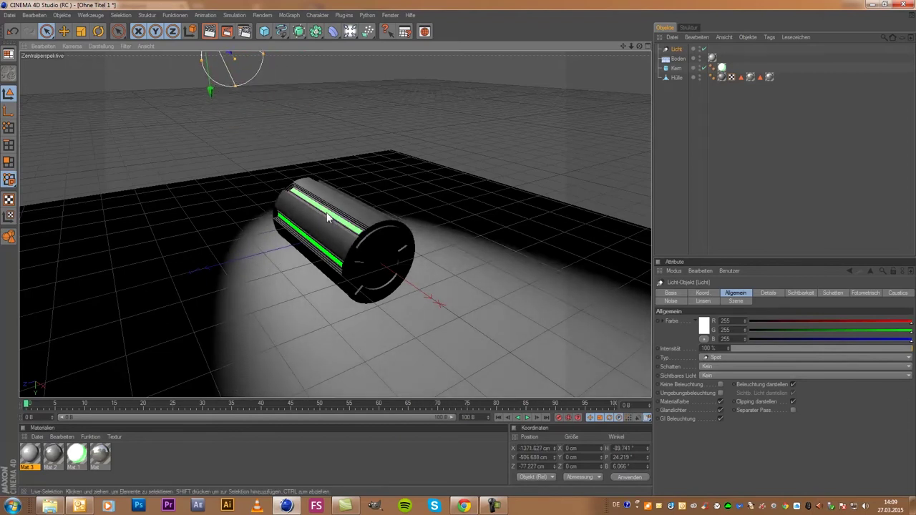
alt+drag(227, 178, 272, 222)
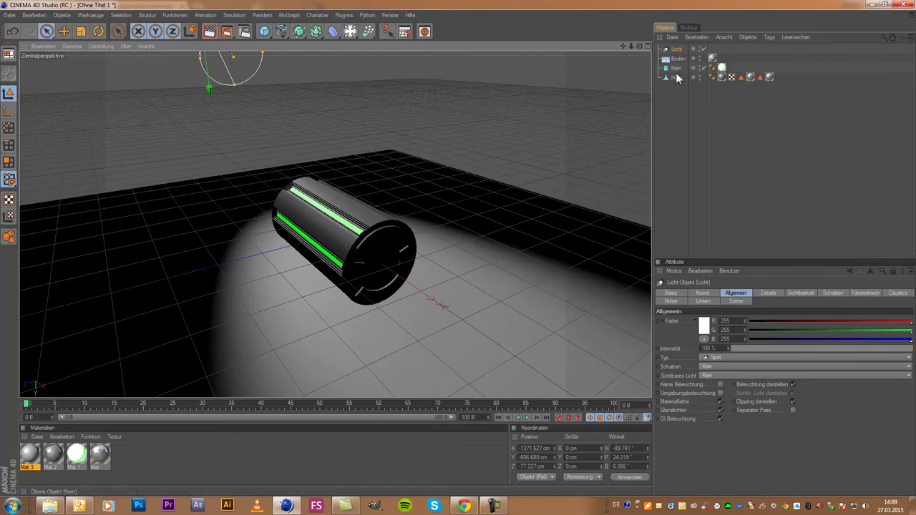
click(684, 124)
Give the spot light soft shadow maps and volumetric visible light
alt+drag(340, 286, 311, 308)
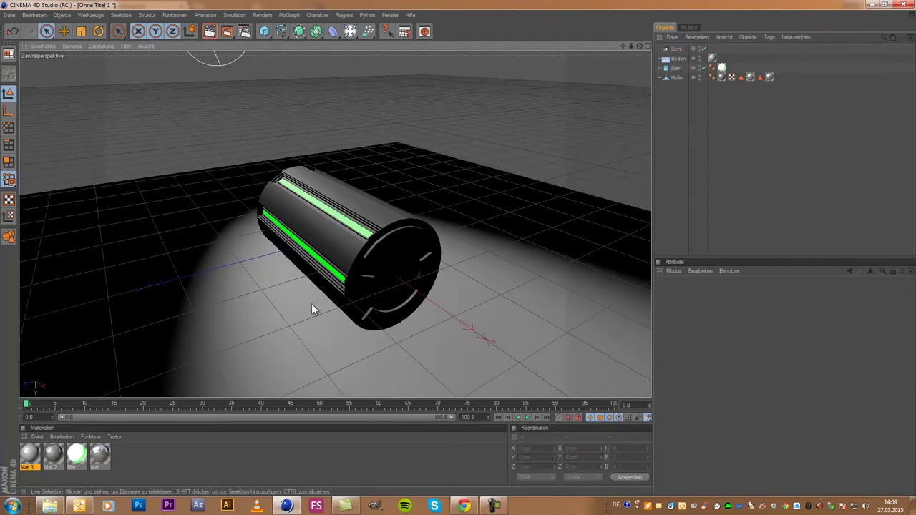
click(674, 49)
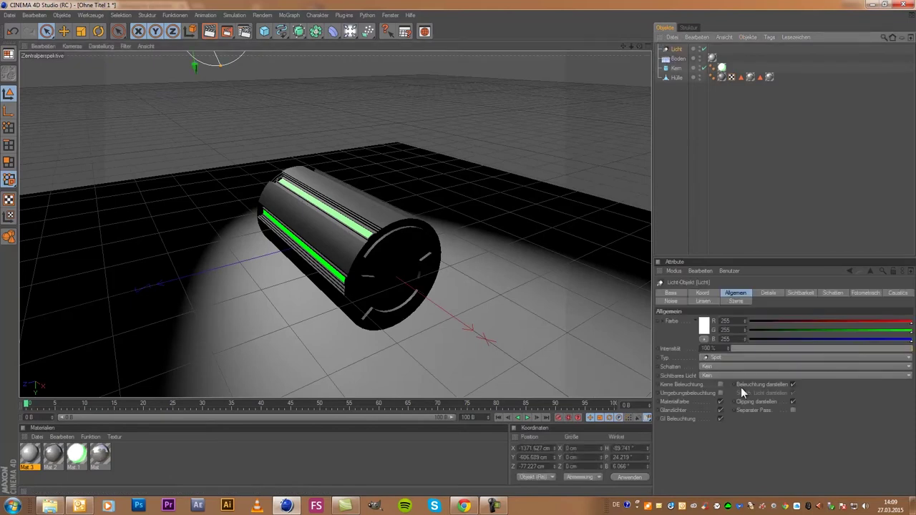
click(736, 365)
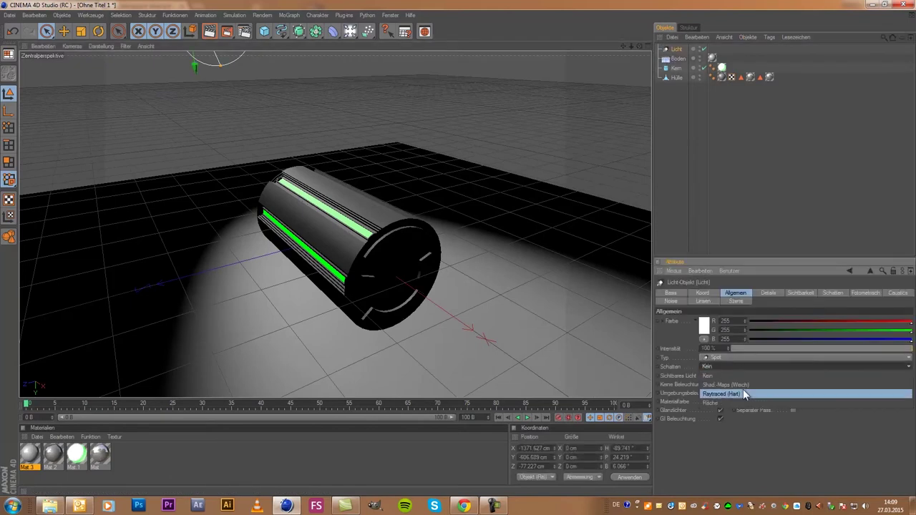
click(751, 384)
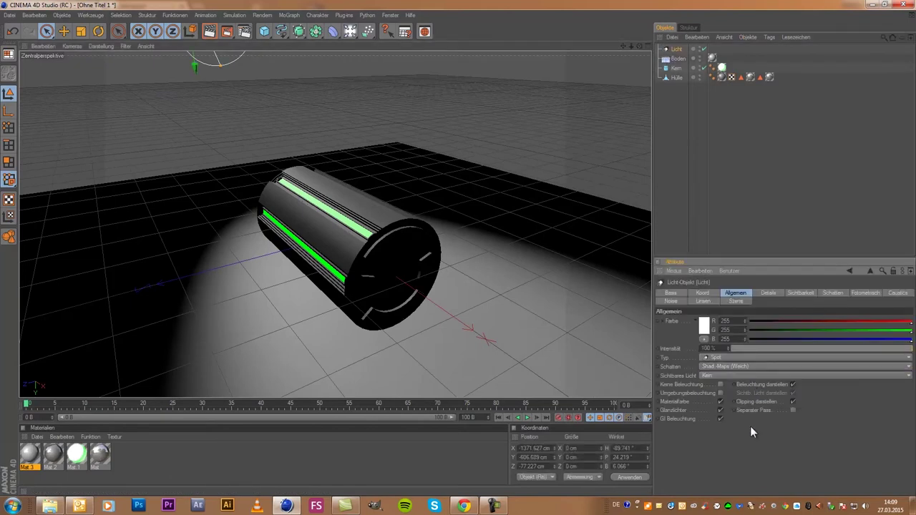
click(732, 377)
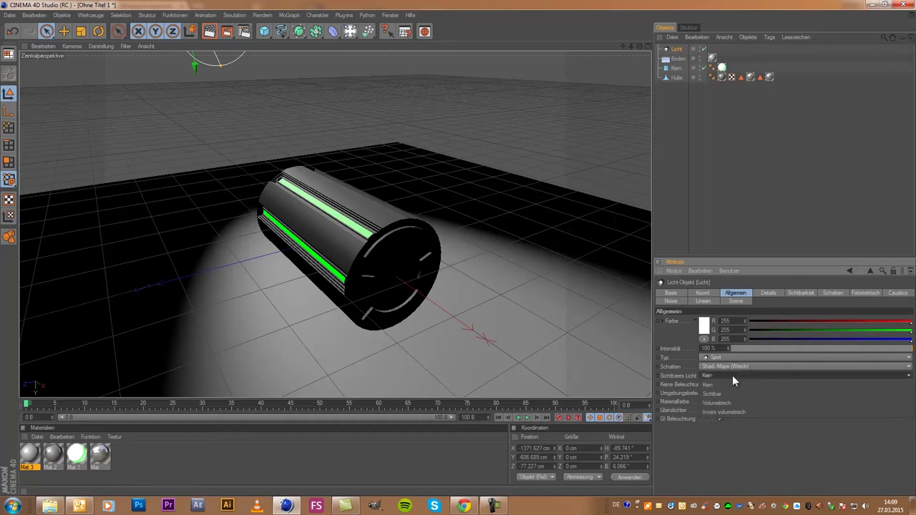
click(737, 401)
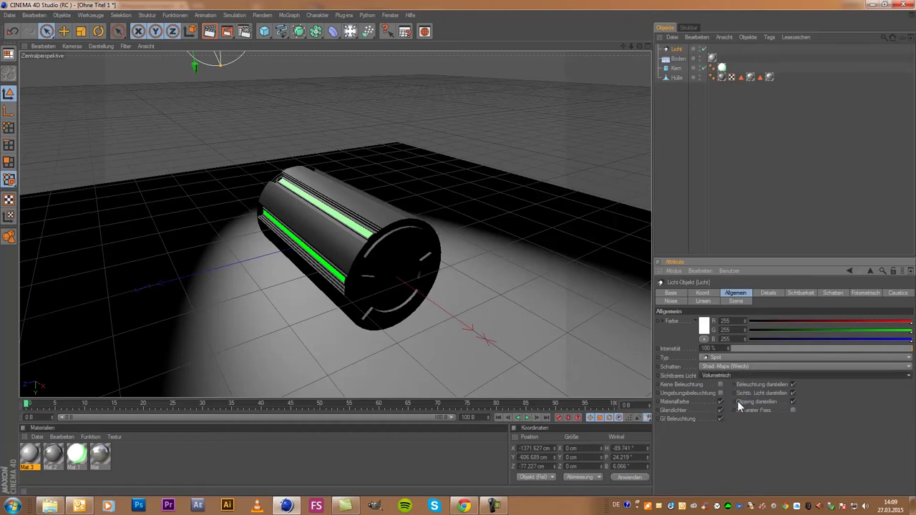
Stretch the visible light cone down to the floor and reposition the light above the cylinder
scroll(358, 186, down, 2)
scroll(293, 127, down, 2)
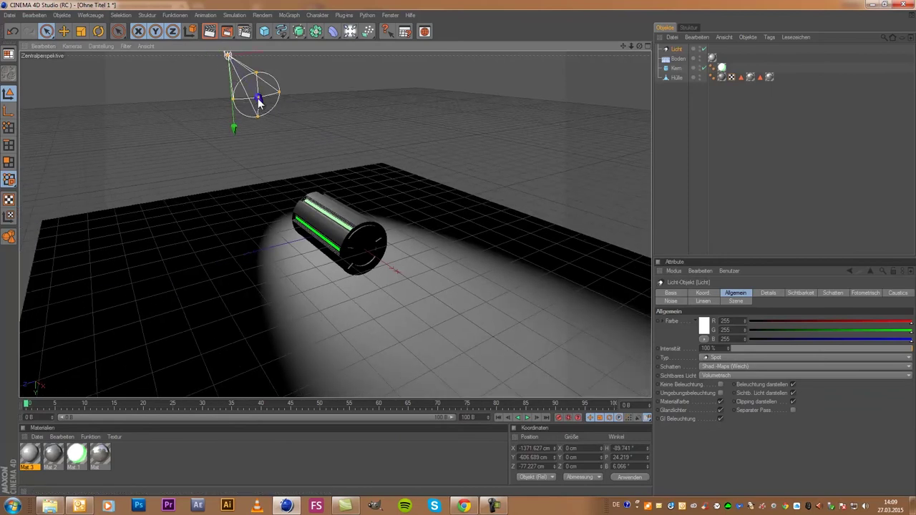
drag(261, 100, 457, 248)
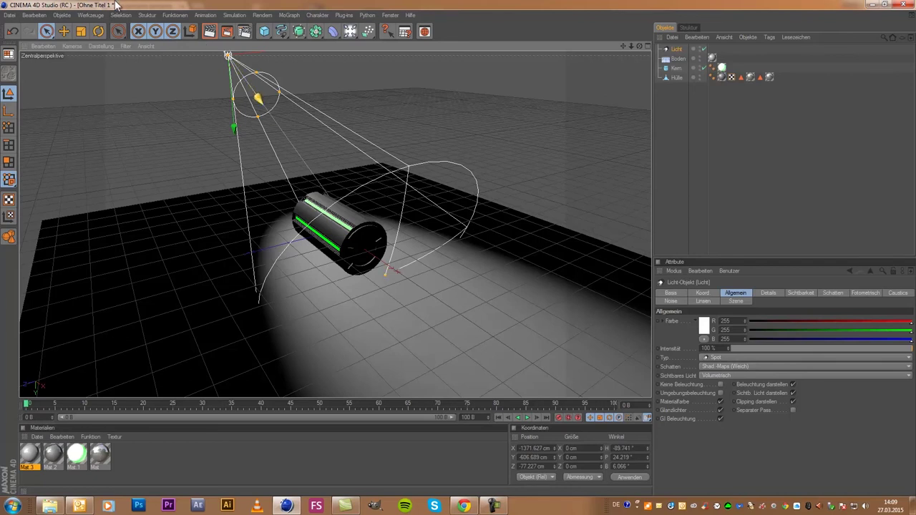
drag(249, 58, 460, 254)
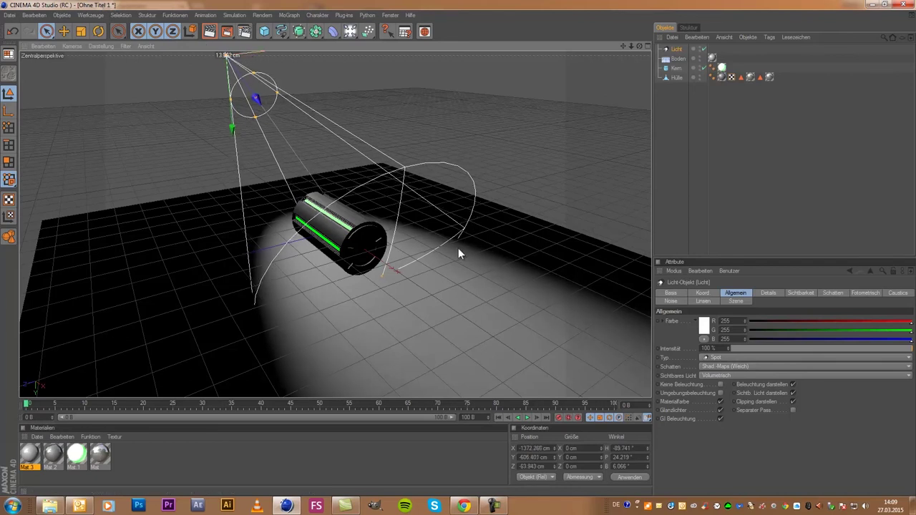
scroll(301, 238, up, 2)
scroll(298, 229, up, 2)
scroll(298, 229, down, 2)
scroll(299, 229, up, 3)
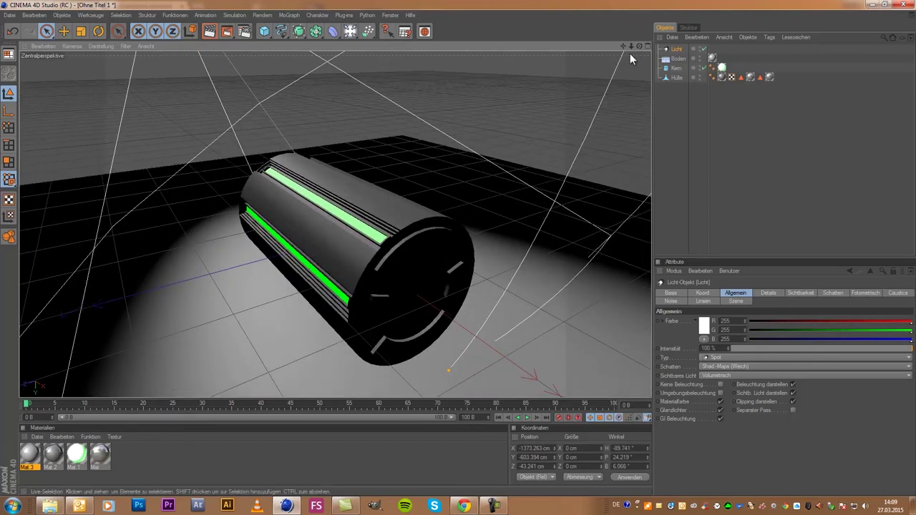
drag(626, 46, 458, 247)
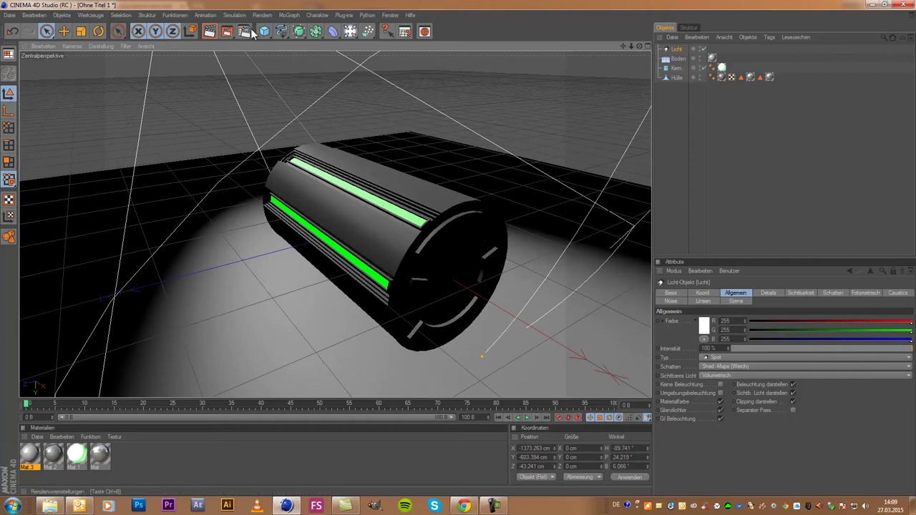
Add a HyperNURBS object and drag Kern and Hülle into it
drag(297, 32, 315, 46)
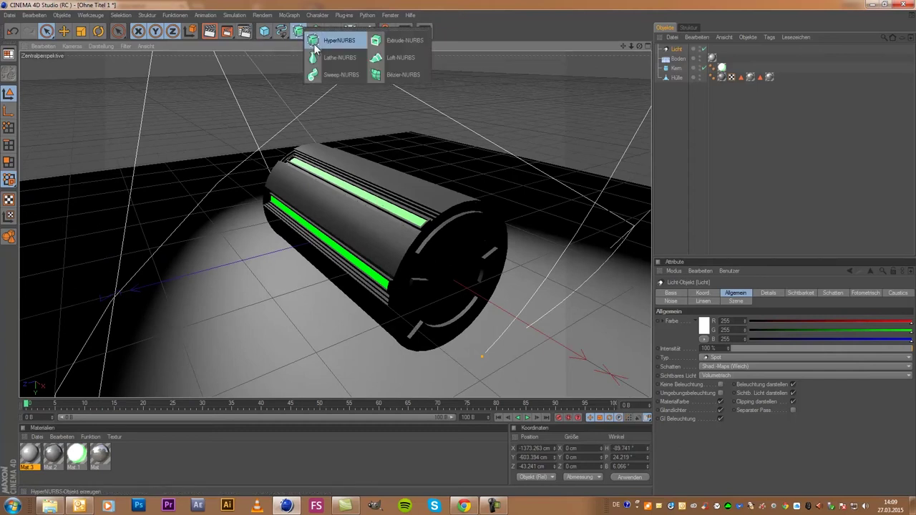
click(315, 47)
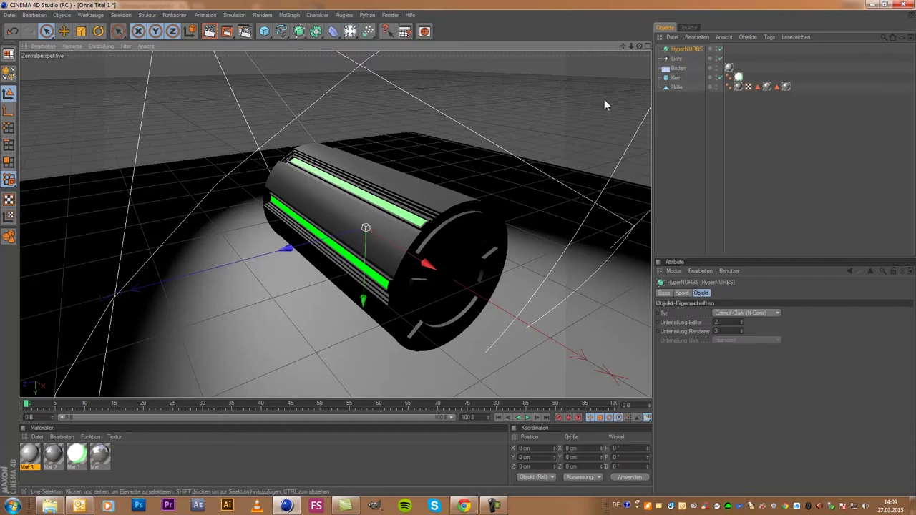
click(676, 77)
shift+click(676, 87)
drag(676, 86, 681, 53)
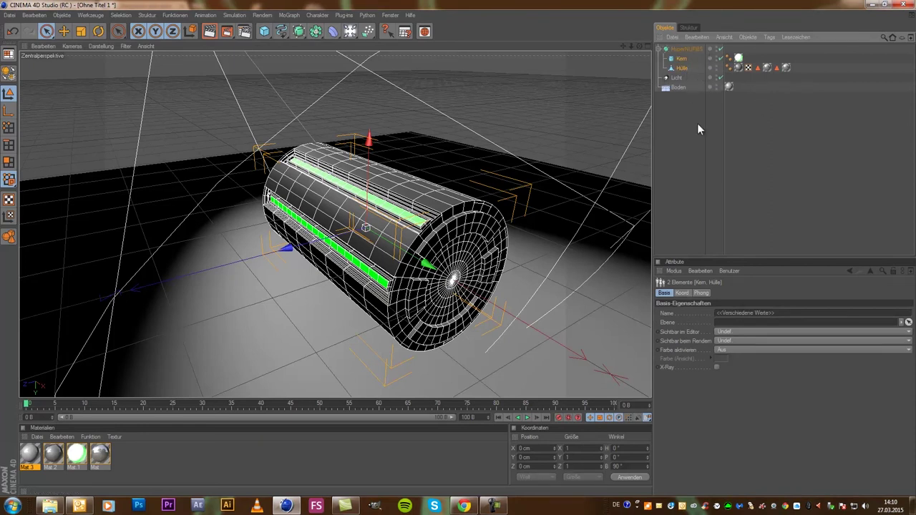
Take Hülle out of the HyperNURBS and nest it back inside
click(696, 123)
click(695, 49)
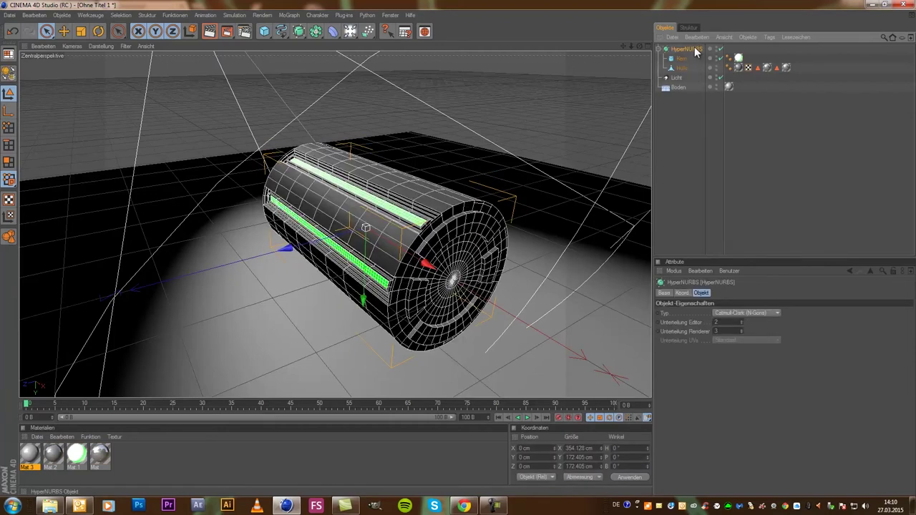
drag(685, 58, 697, 114)
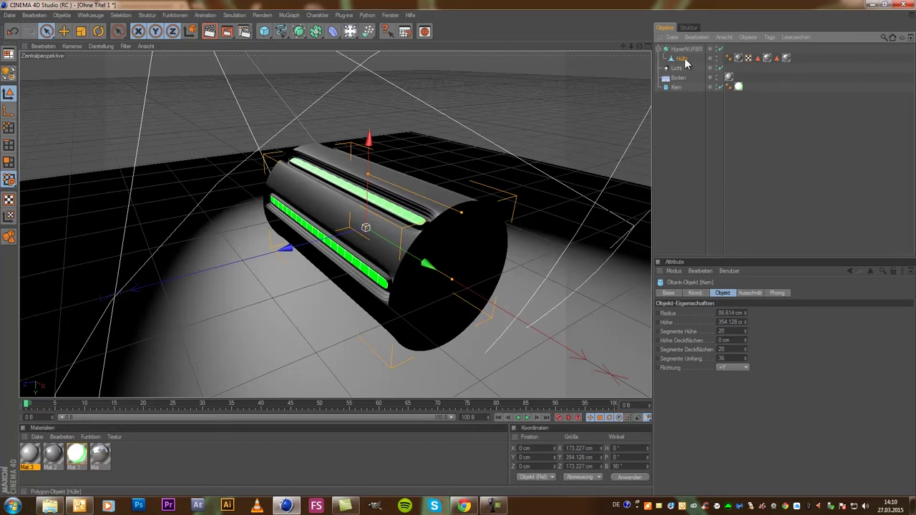
click(683, 50)
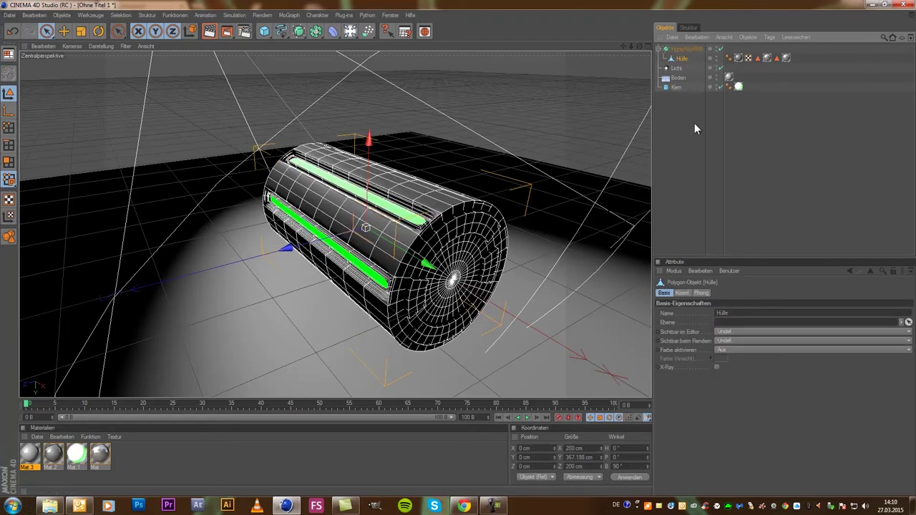
click(693, 123)
click(676, 59)
drag(678, 63, 681, 108)
click(678, 79)
click(677, 87)
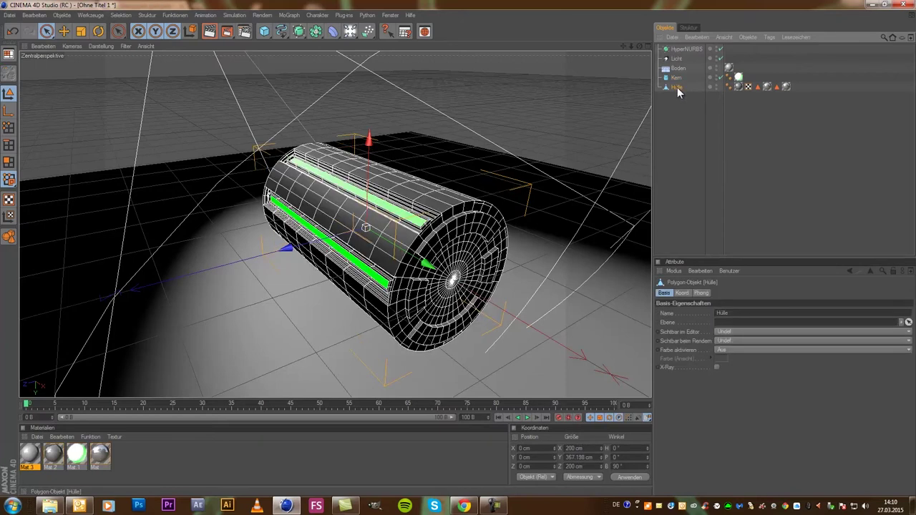
drag(685, 50, 685, 54)
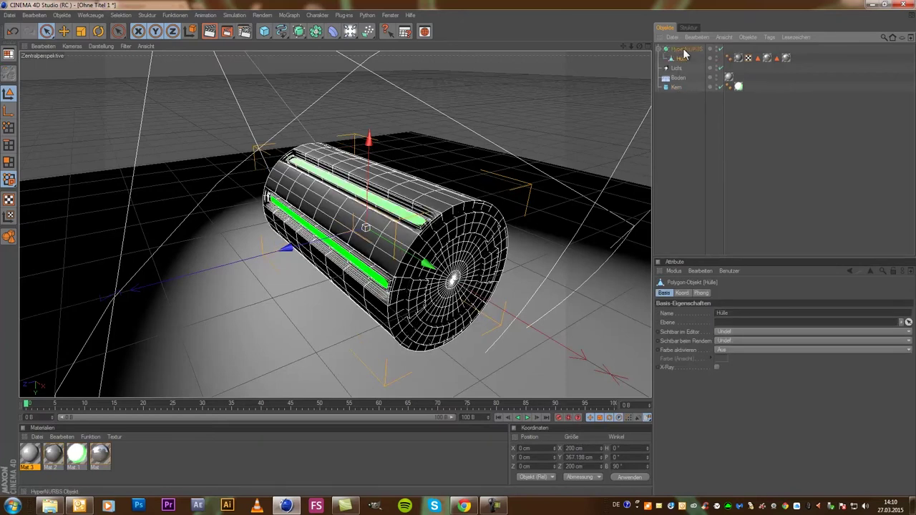
Move Kern into the HyperNURBS and order Hülle above Kern
click(695, 111)
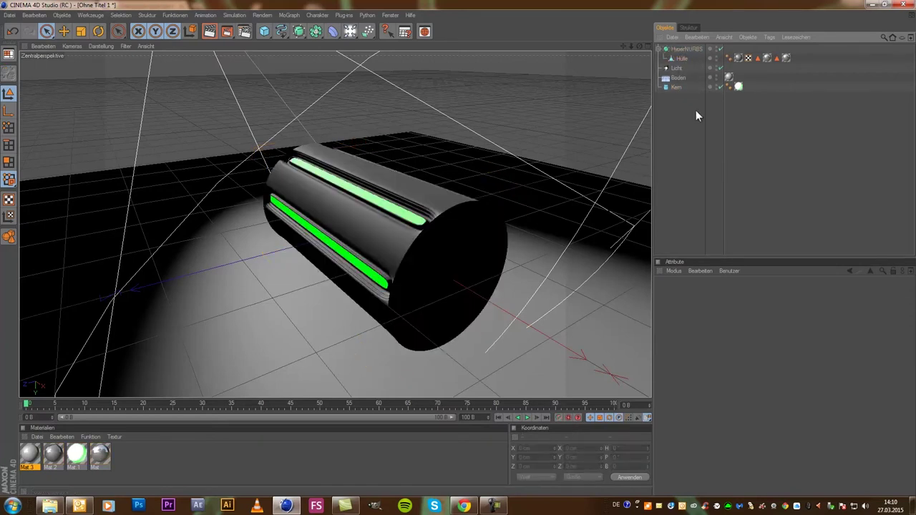
double_click(676, 87)
click(689, 109)
drag(677, 85, 684, 54)
click(693, 123)
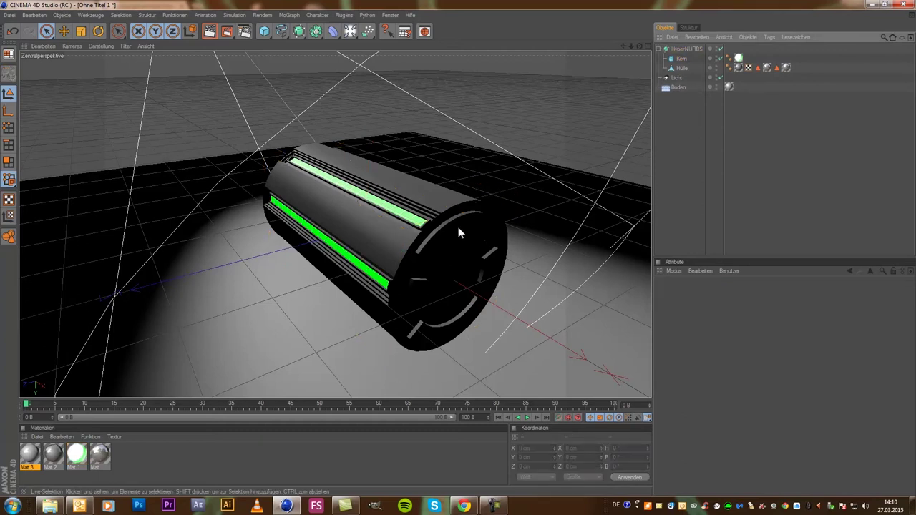
click(446, 243)
drag(684, 68, 685, 59)
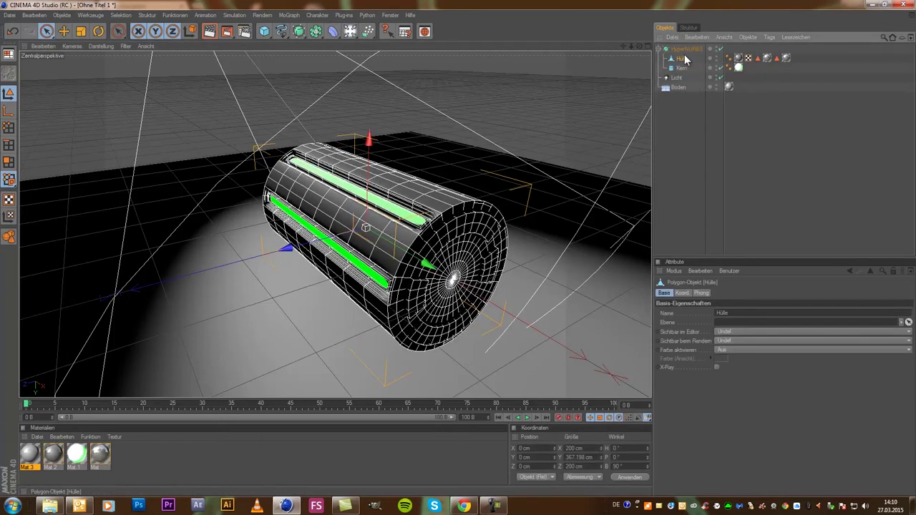
click(691, 125)
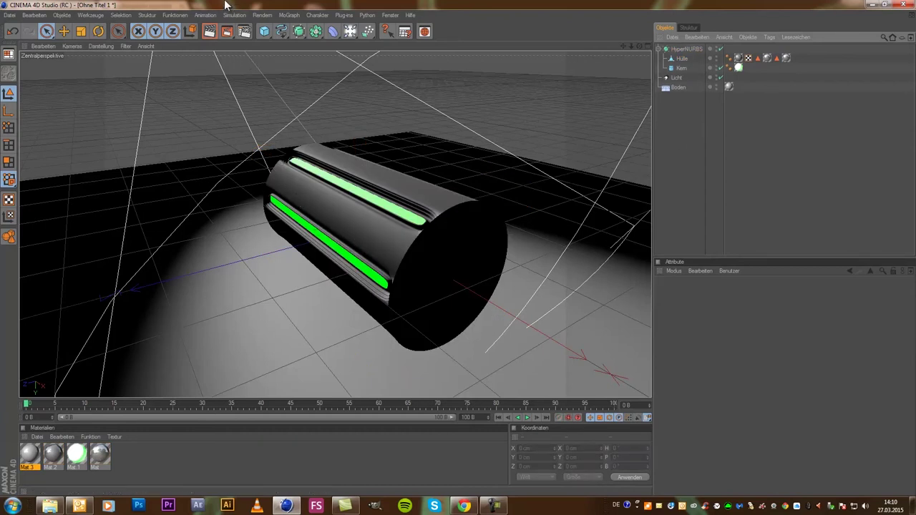
Add Global Illumination under Effekte in Render Settings and close the dialog
click(244, 31)
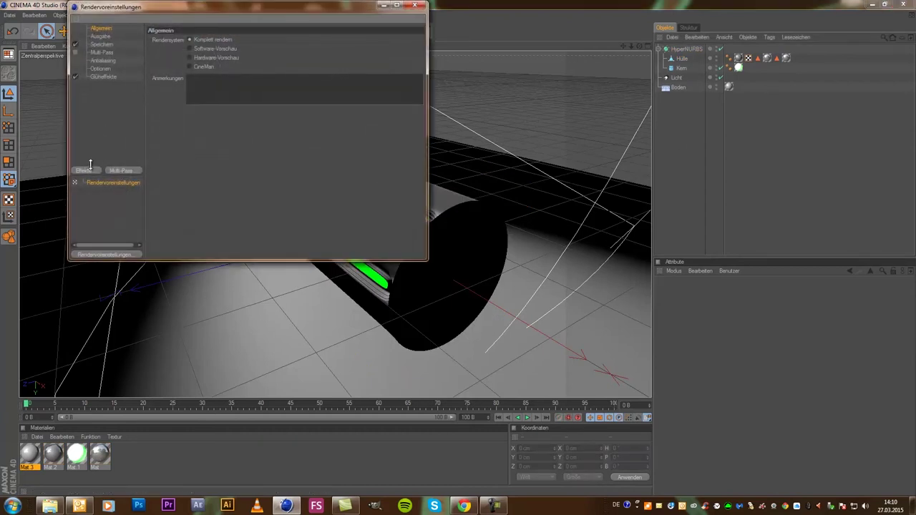
click(86, 171)
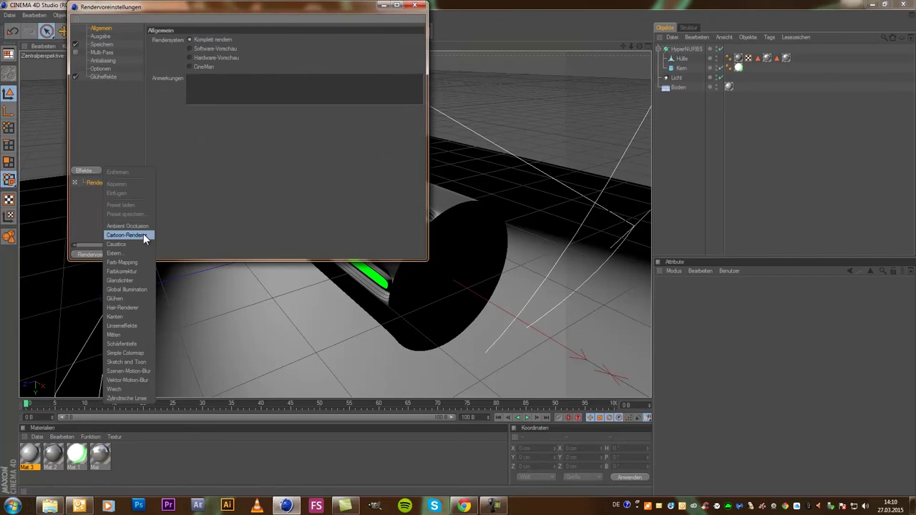
click(128, 287)
click(414, 5)
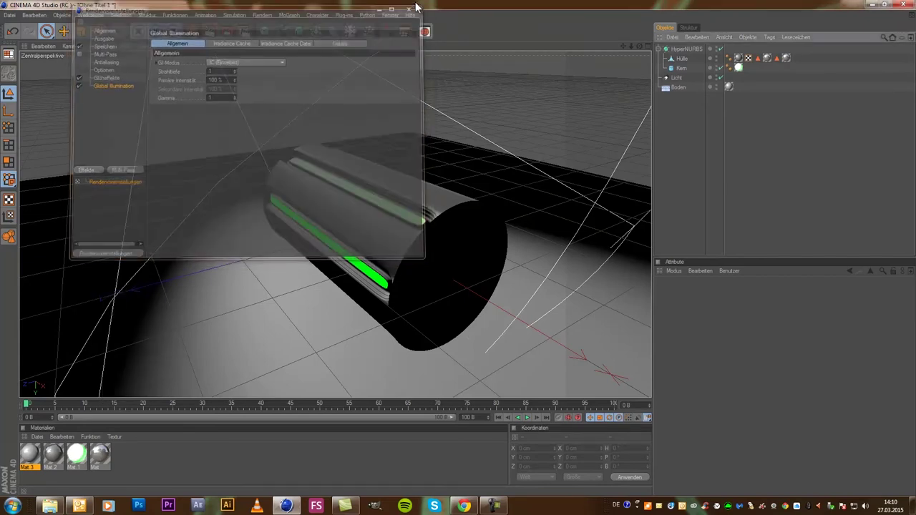
mouse_move(547, 91)
alt+mouse_down()
mouse_move(557, 112)
mouse_move(640, 172)
alt+mouse_up()
alt+right_drag(641, 172, 604, 128)
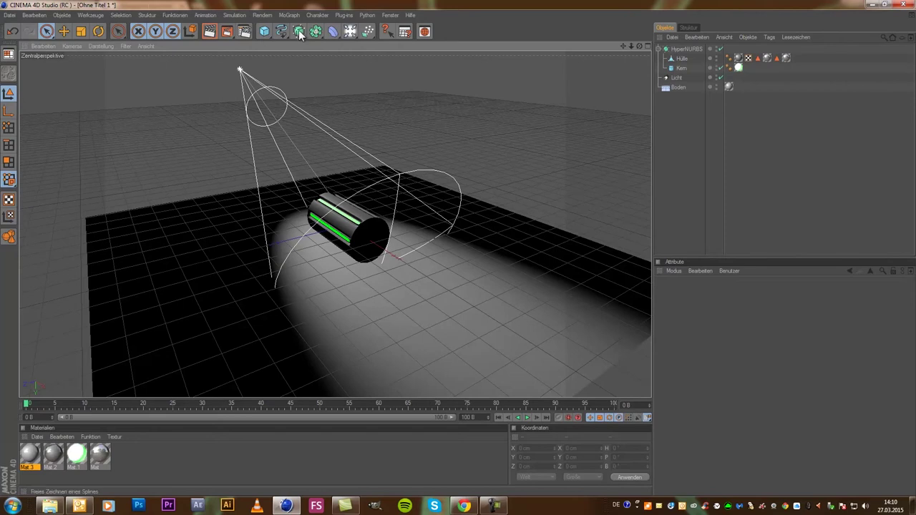
Add a point light above the scene and tint it pale cyan-blue
drag(347, 37, 362, 39)
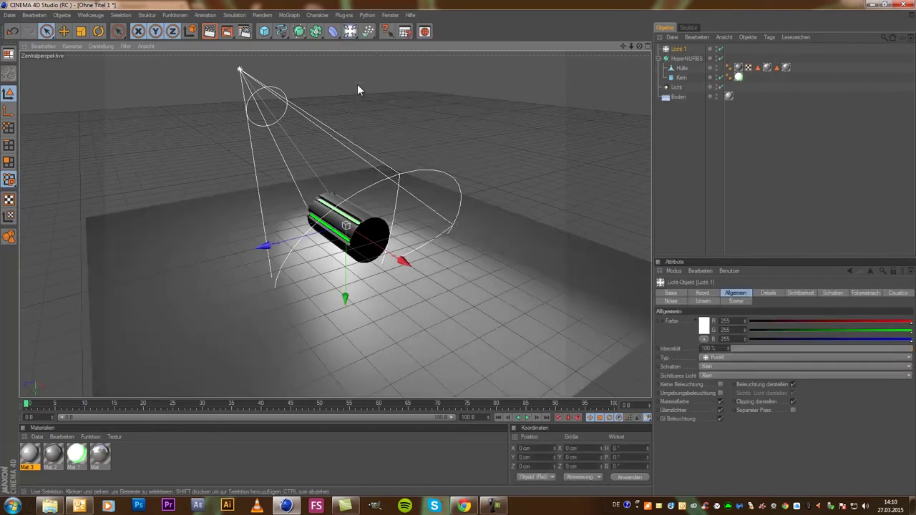
drag(347, 242, 347, 114)
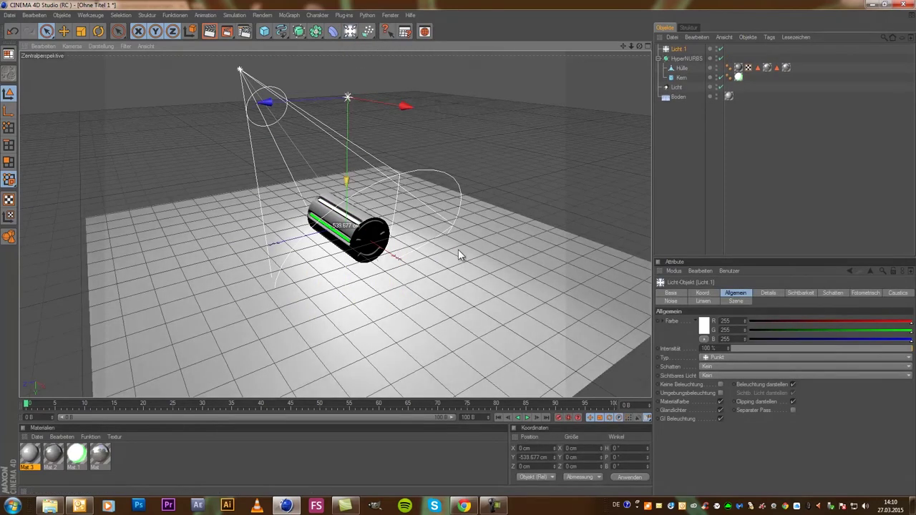
drag(298, 98, 463, 247)
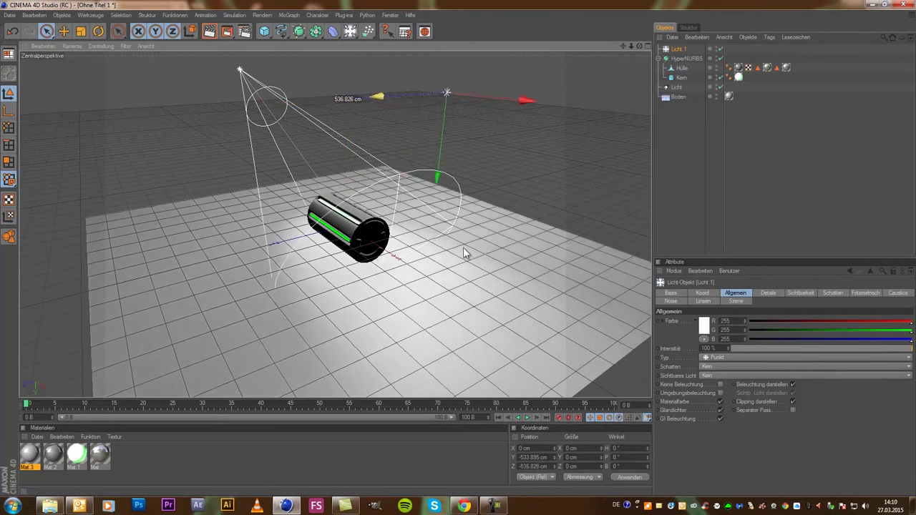
click(702, 326)
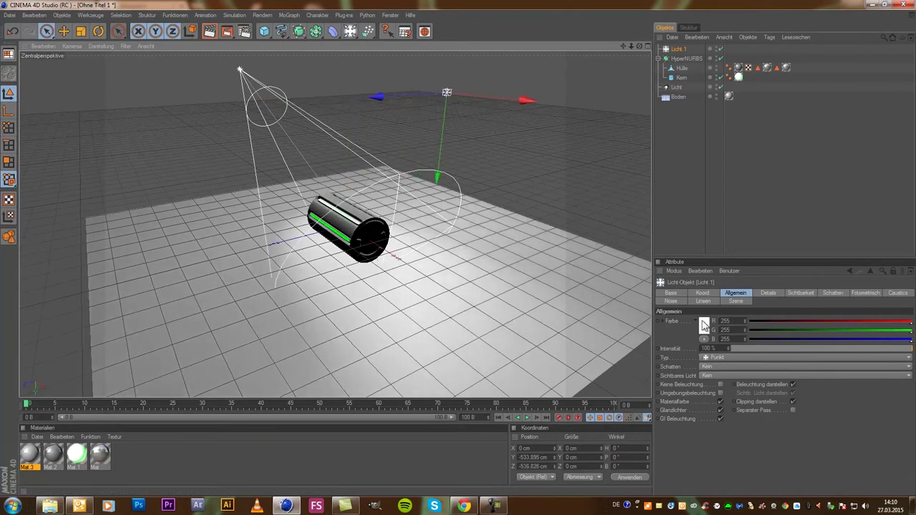
drag(687, 285, 730, 285)
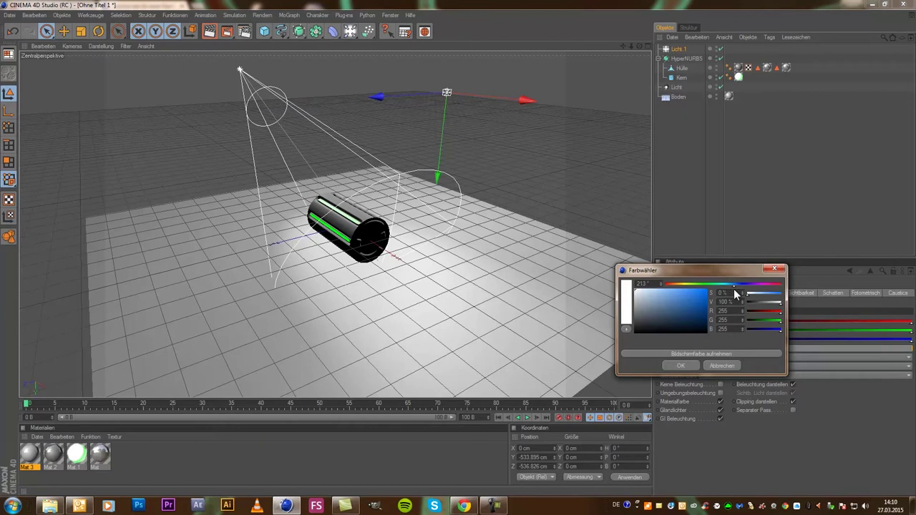
drag(691, 287, 653, 290)
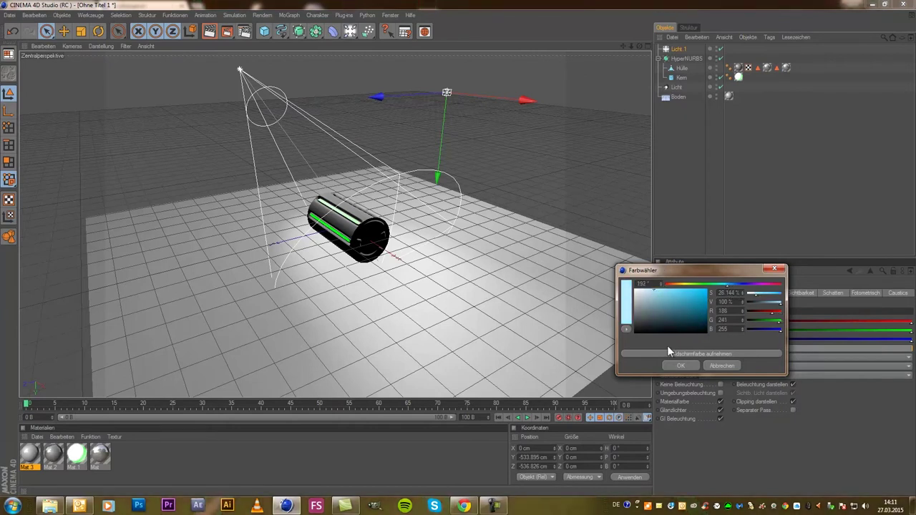
click(679, 363)
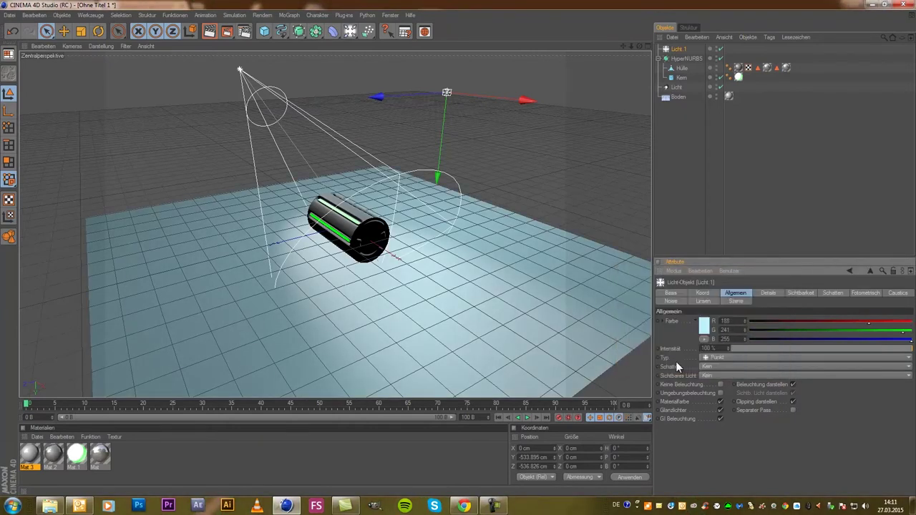
Set the light's intensity to 50% and start a preview render
click(717, 349)
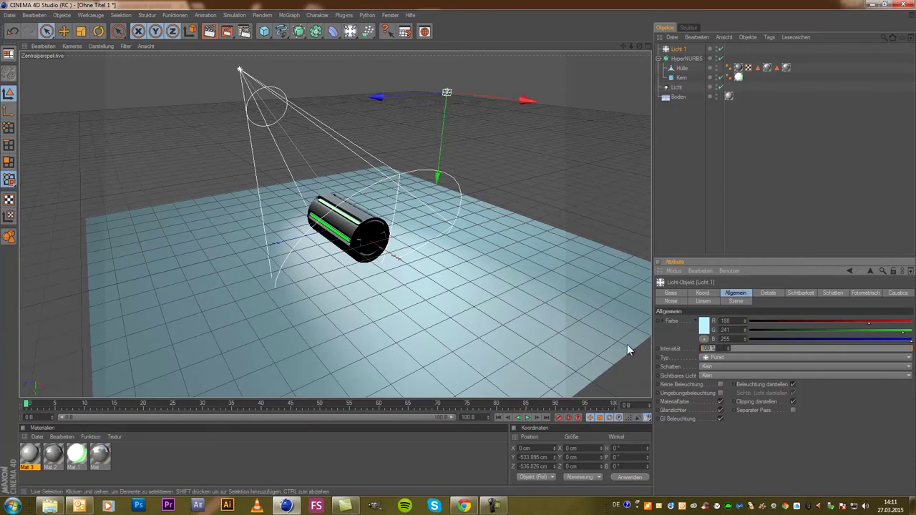
text(50)
key(Return)
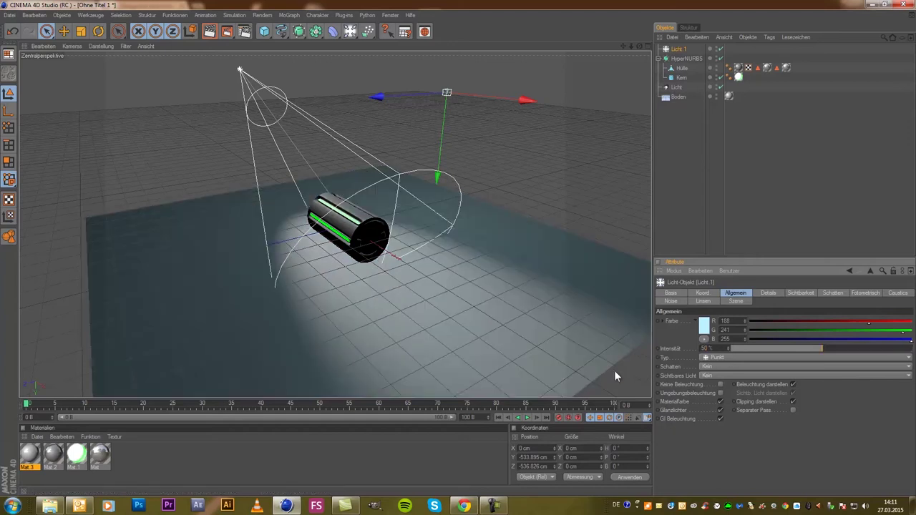
scroll(468, 260, up, 3)
scroll(487, 200, up, 3)
scroll(503, 146, up, 1)
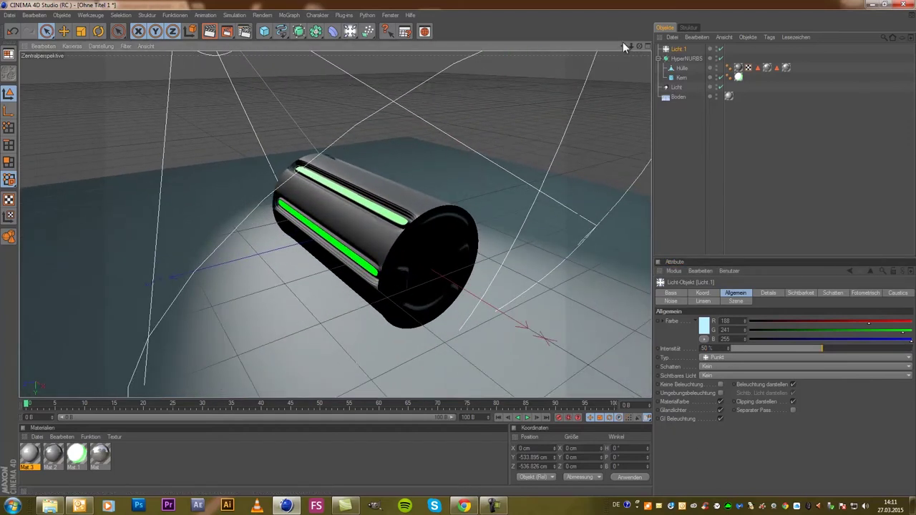
click(210, 31)
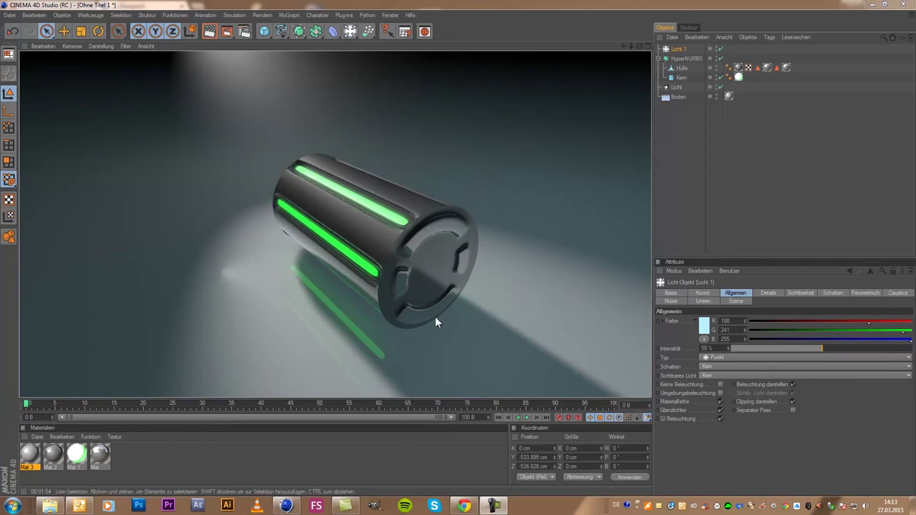
Orbit to face the end cap and drag Hülle out of the HyperNURBS
click(441, 262)
scroll(442, 263, up, 5)
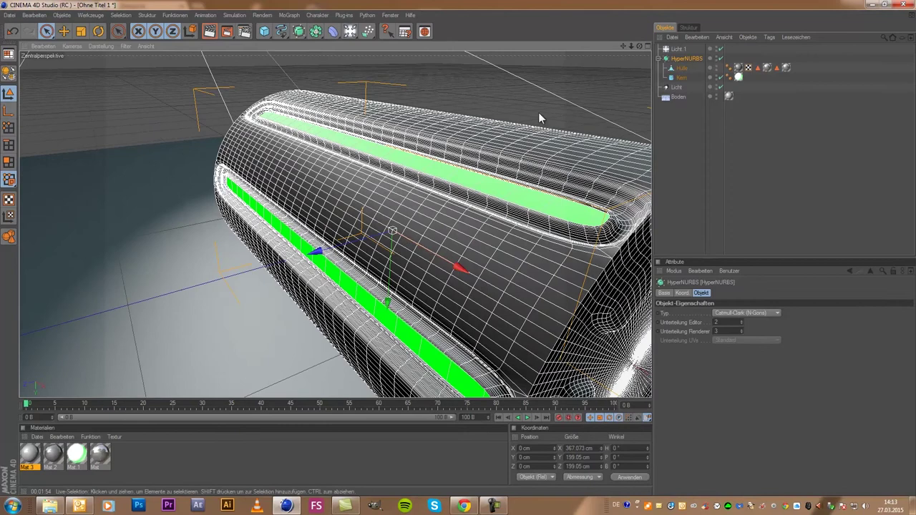
drag(625, 45, 457, 248)
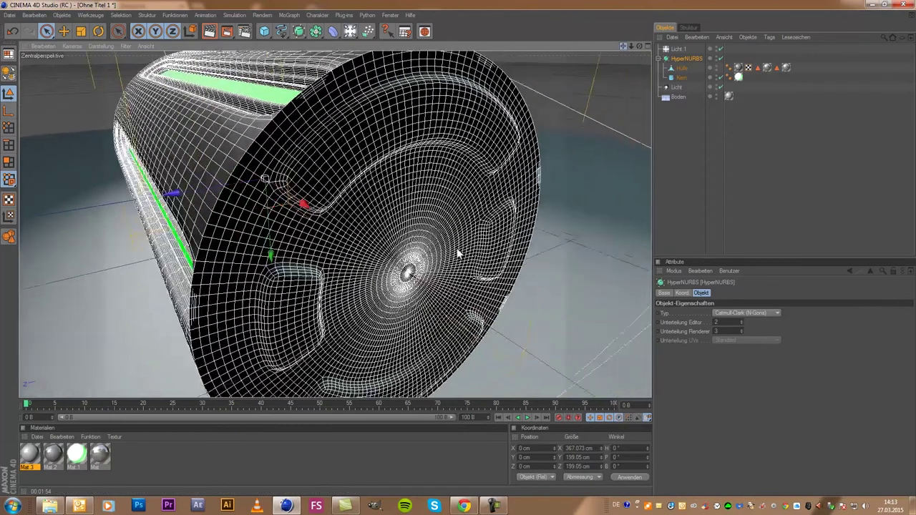
click(682, 68)
drag(683, 69, 678, 101)
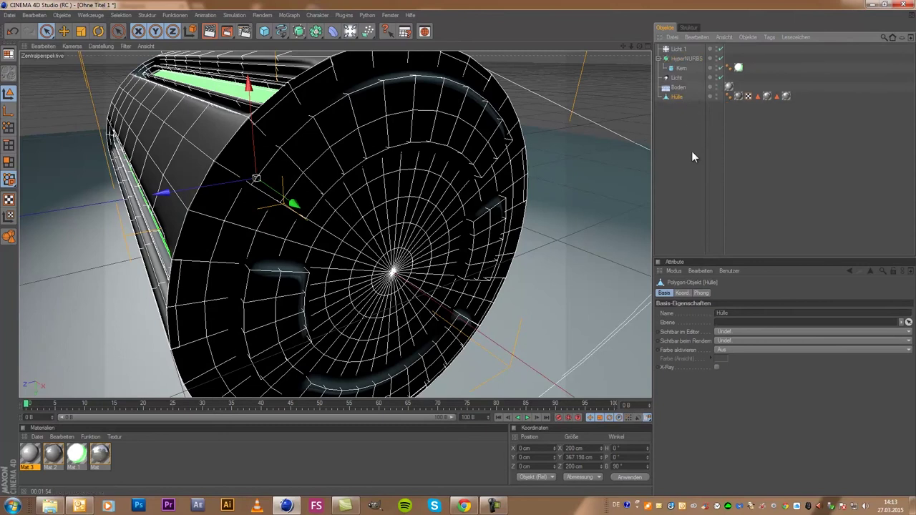
In Polygon mode, live-select the central disc of polygons on Hülle's end cap
scroll(457, 268, up, 5)
scroll(458, 268, down, 3)
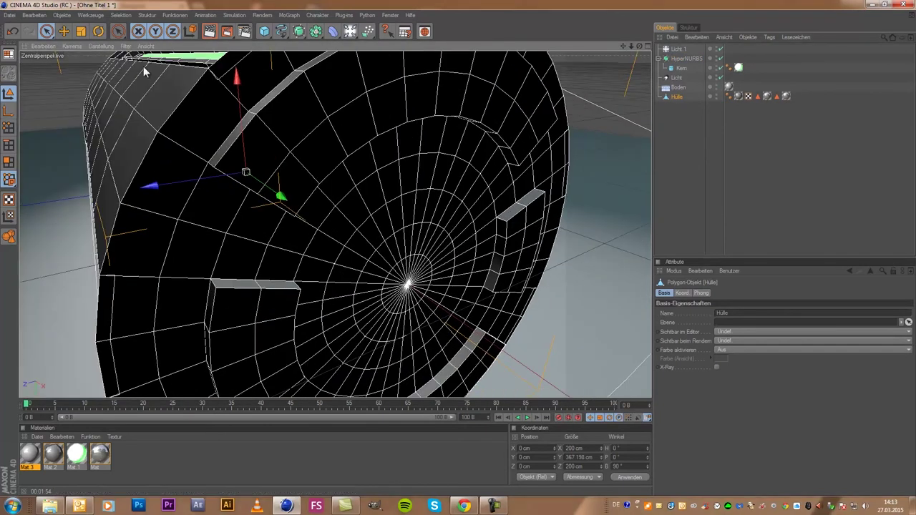
click(11, 163)
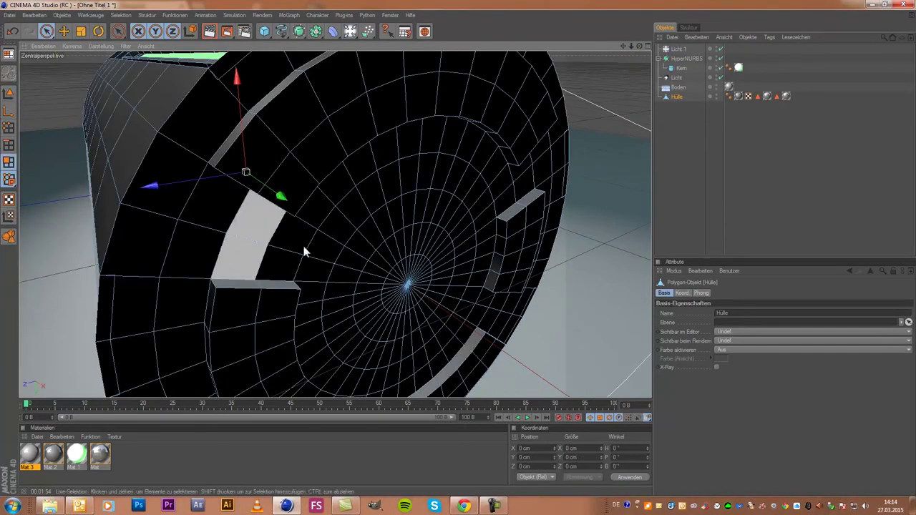
click(405, 278)
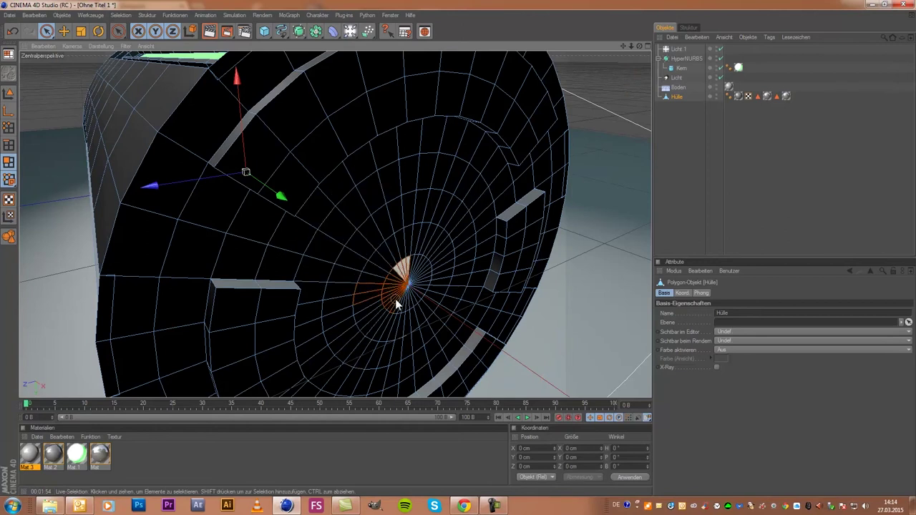
key(ctrl+z)
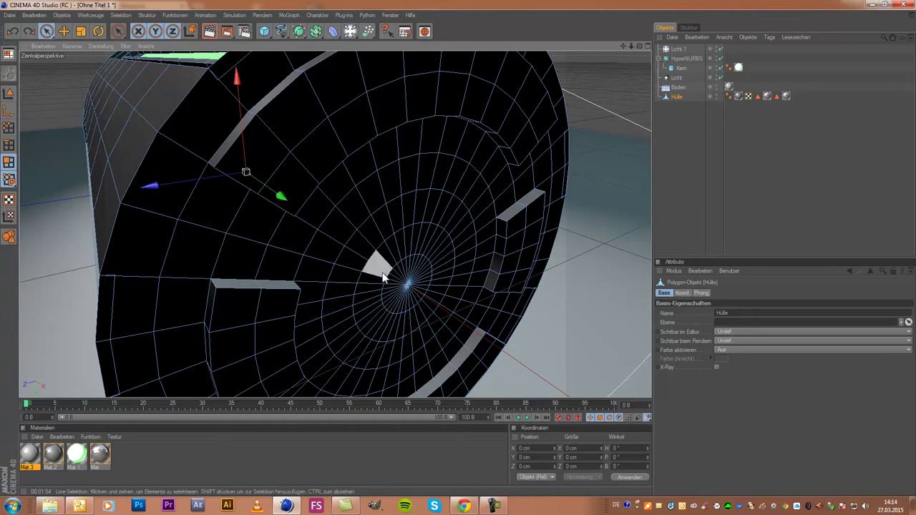
drag(410, 270, 405, 303)
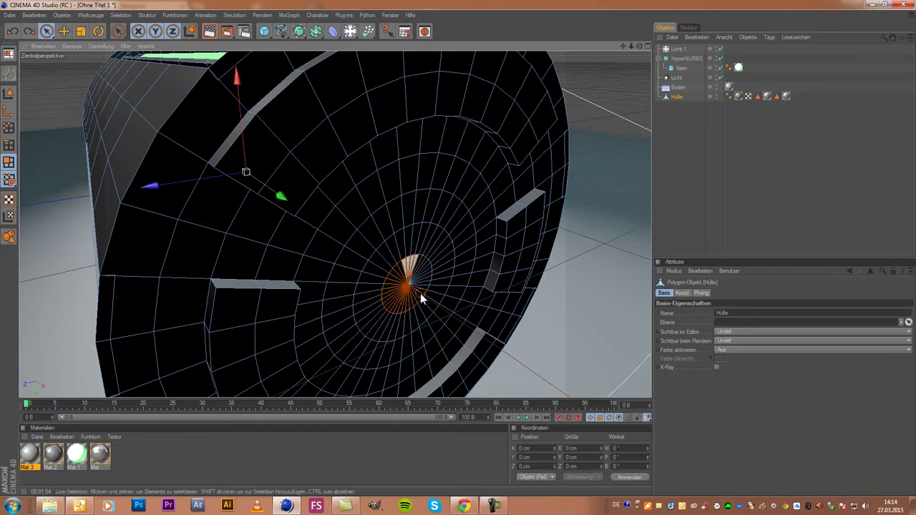
drag(420, 293, 407, 285)
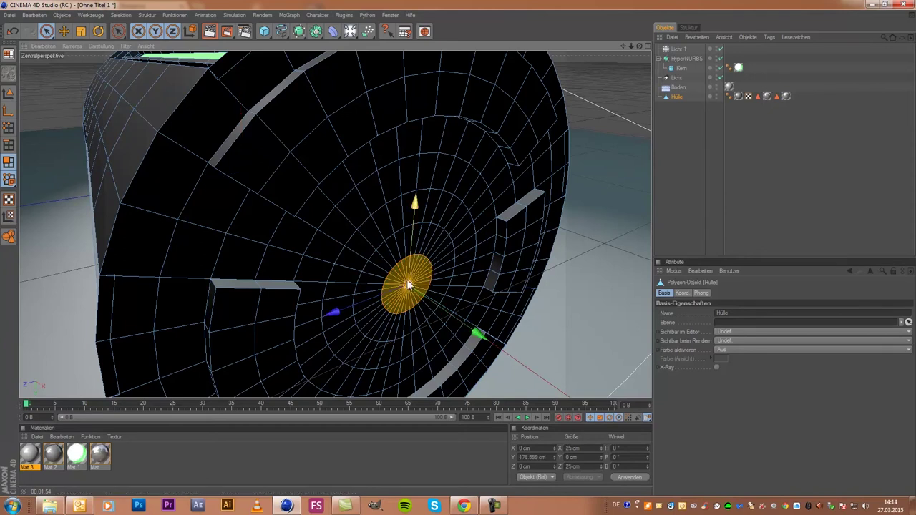
Extrude the selected central disc with Extrudieren using a 5 cm offset
right_click(394, 279)
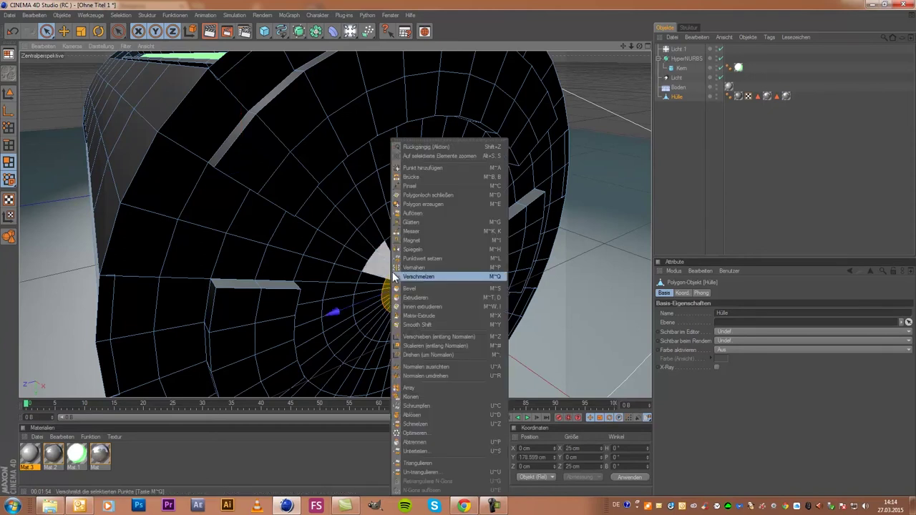
click(432, 308)
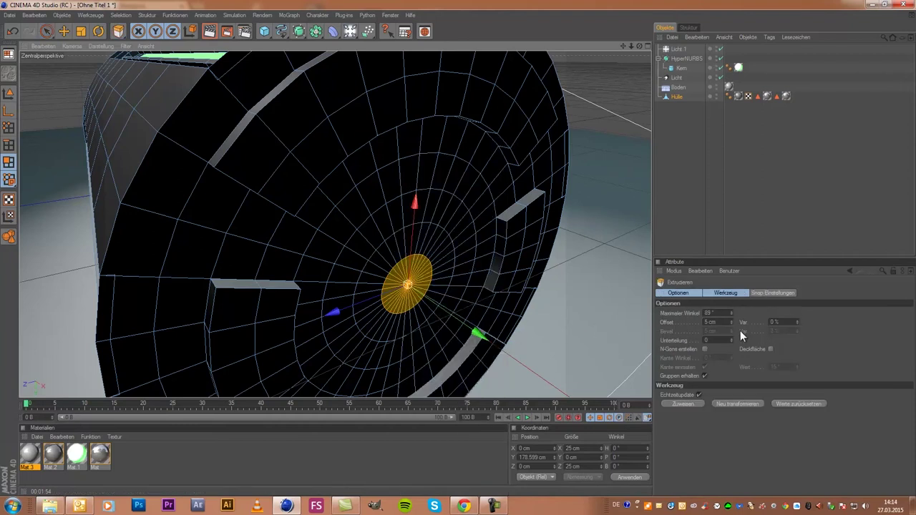
click(692, 404)
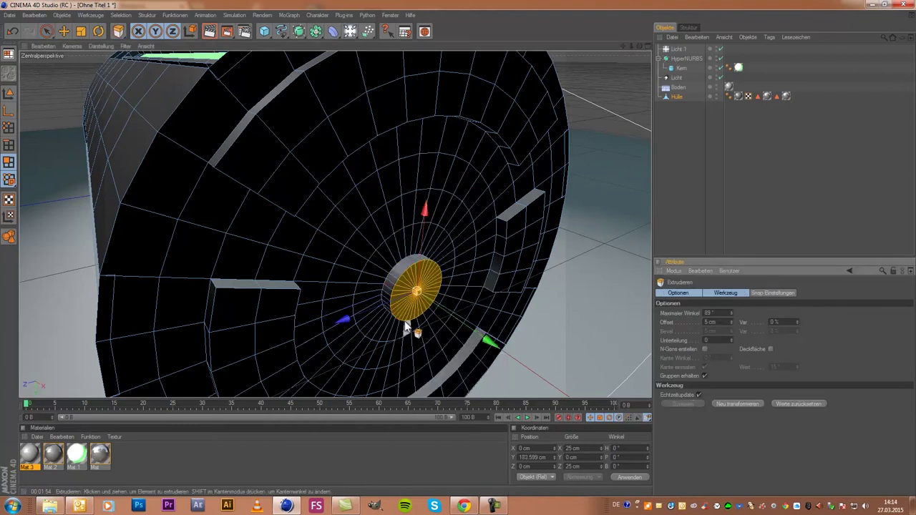
scroll(376, 256, down, 5)
scroll(376, 255, up, 4)
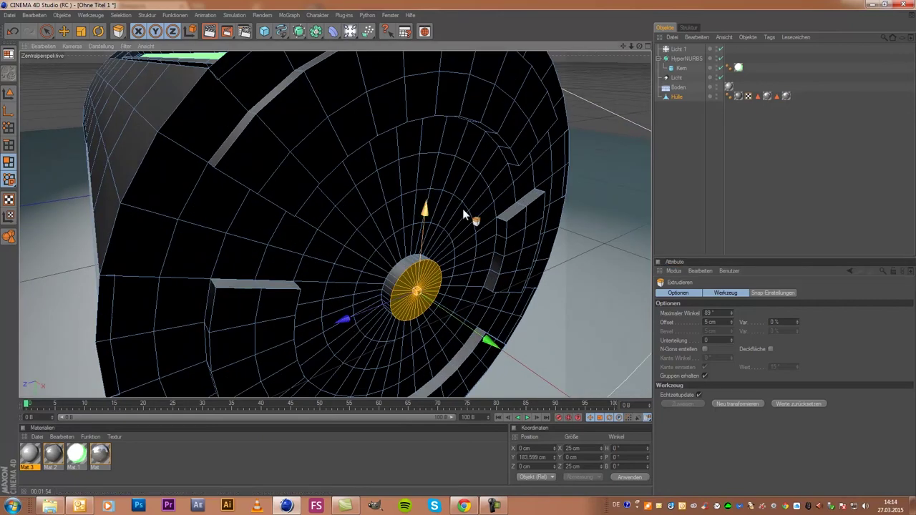
scroll(462, 208, down, 2)
Face the end cap and try a -1.9 cm extrusion offset, then undo it
drag(638, 49, 457, 248)
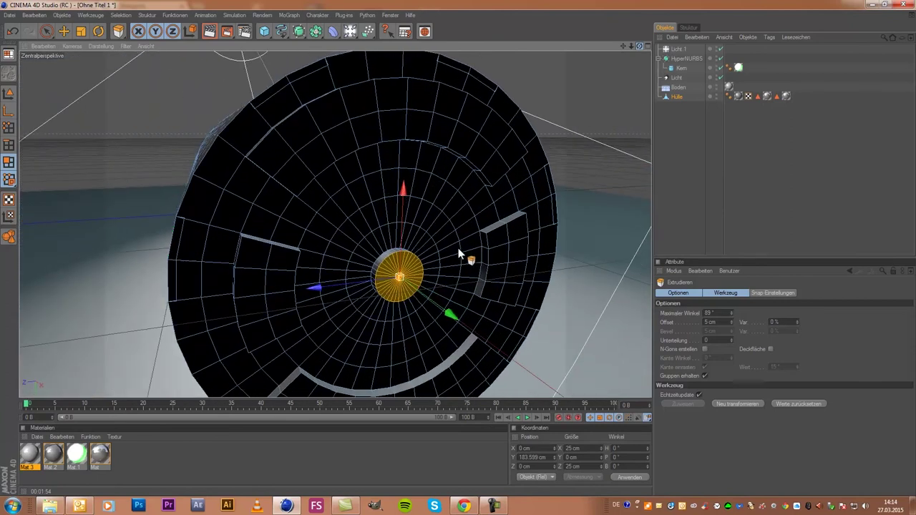
drag(371, 252, 457, 250)
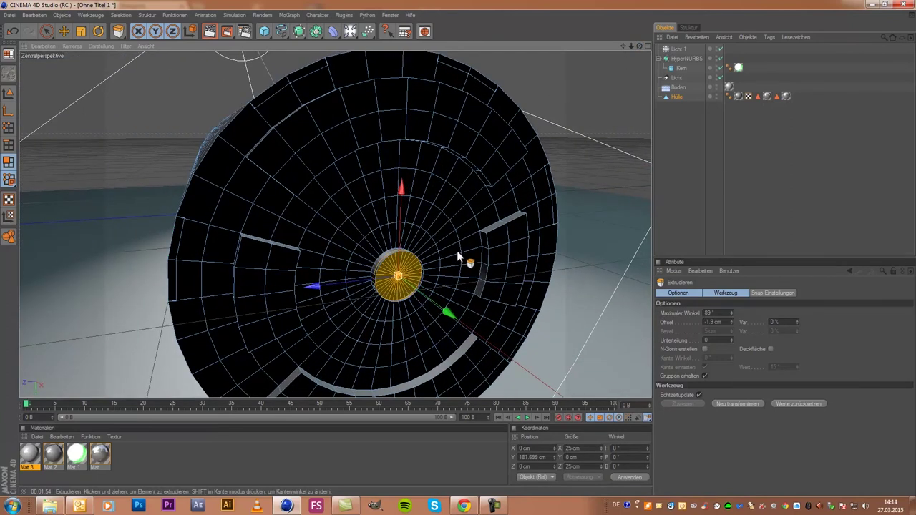
key(ctrl+z)
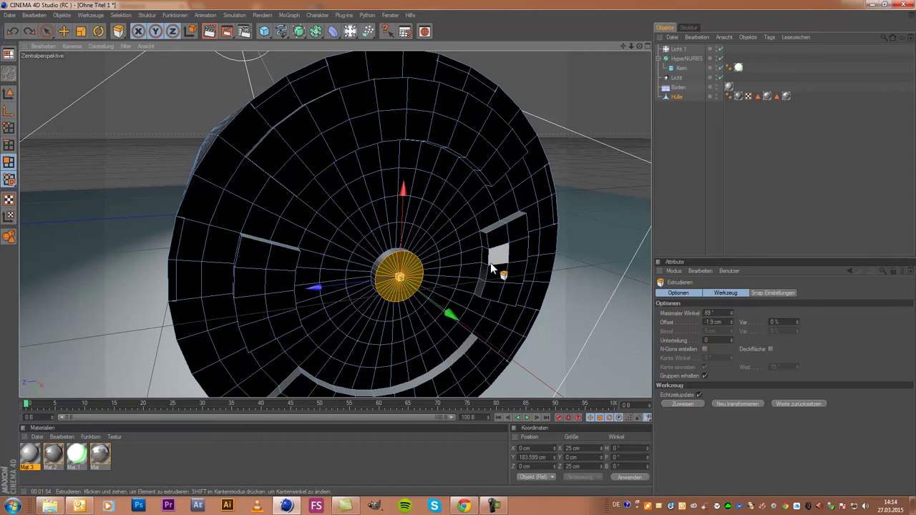
click(53, 32)
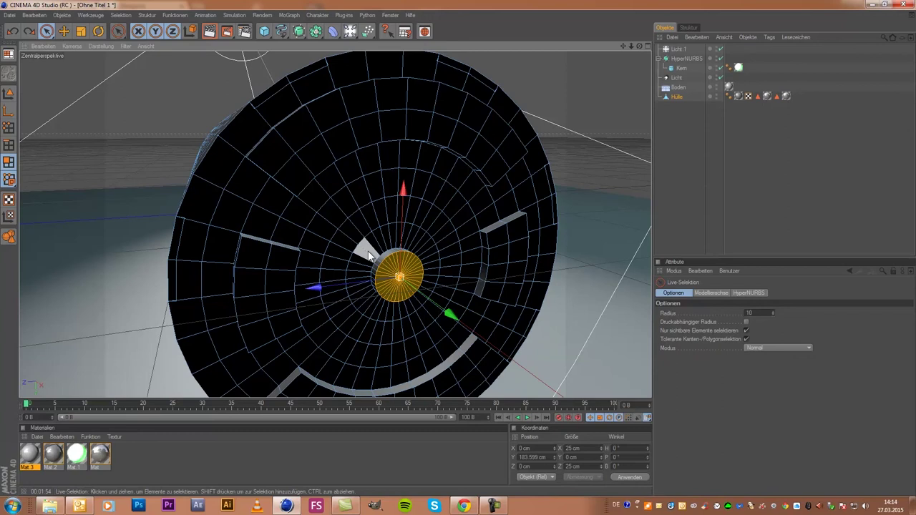
Delete the centre polygons to reveal the core and select the surrounding ring
key(ctrl+z)
key(ctrl+shift+a)
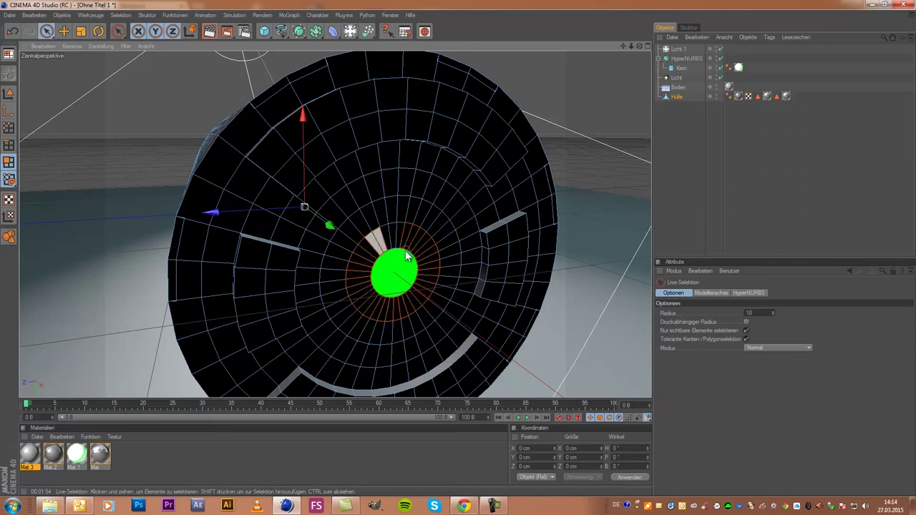
click(373, 249)
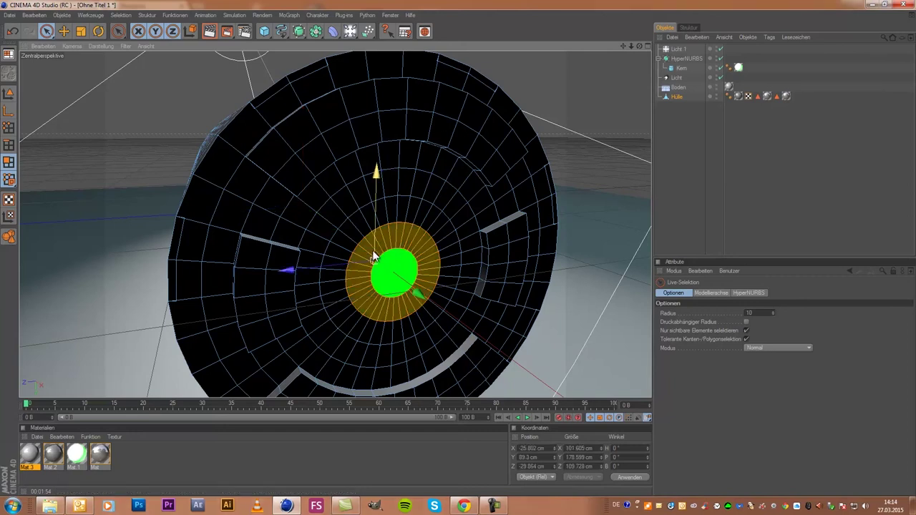
Extrude the ring with a 5 cm offset, then drag the offset to -0.7 cm
right_click(414, 268)
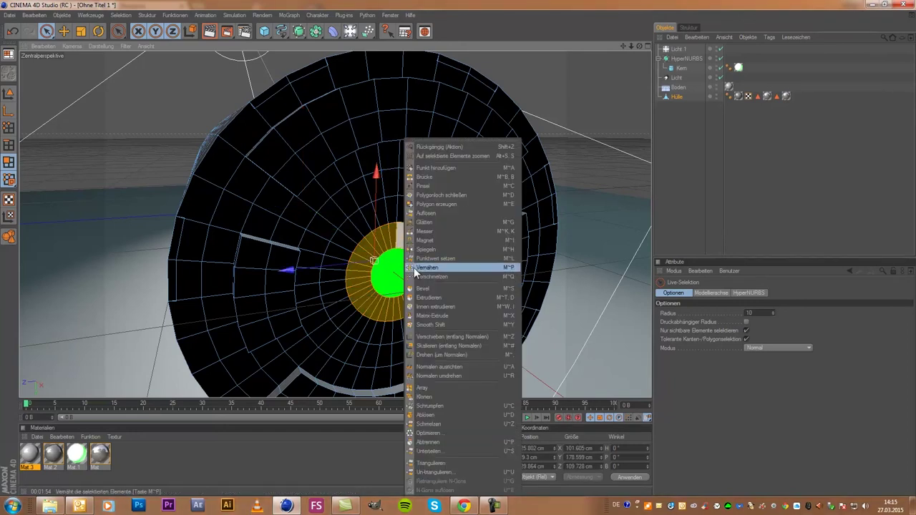
click(458, 297)
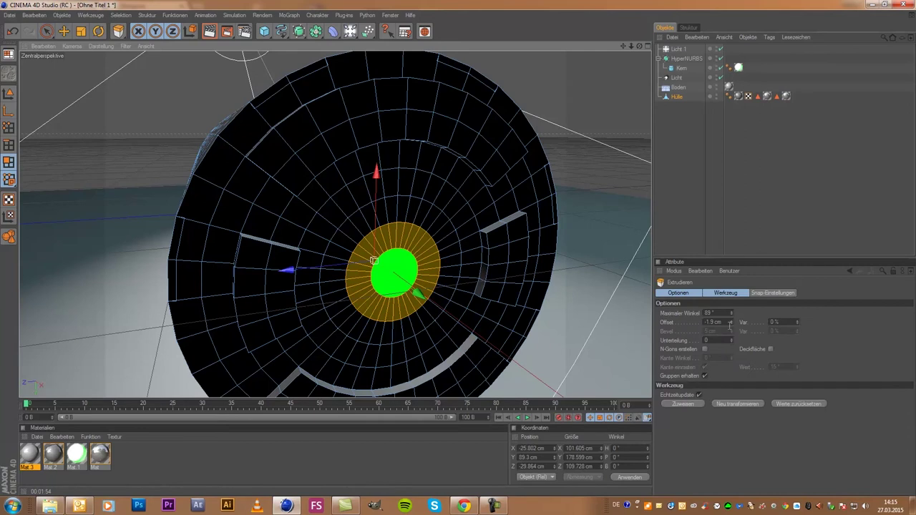
double_click(715, 322)
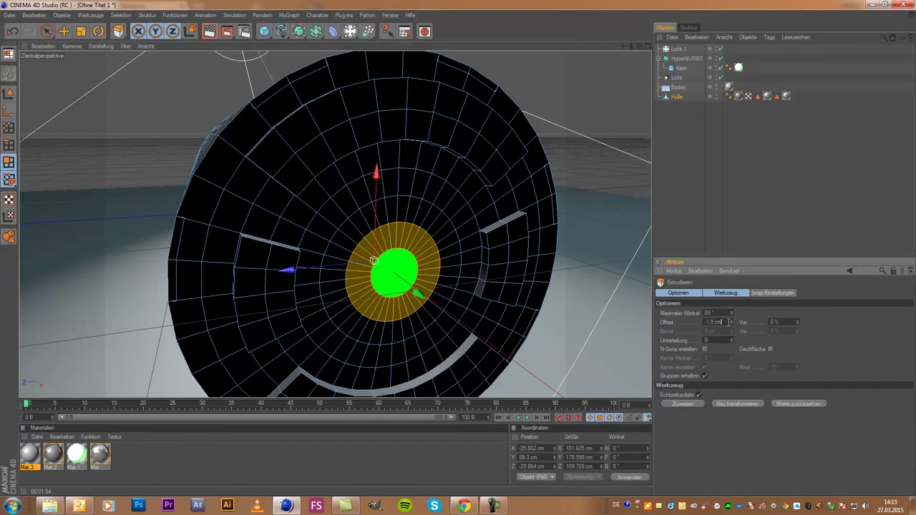
text(5)
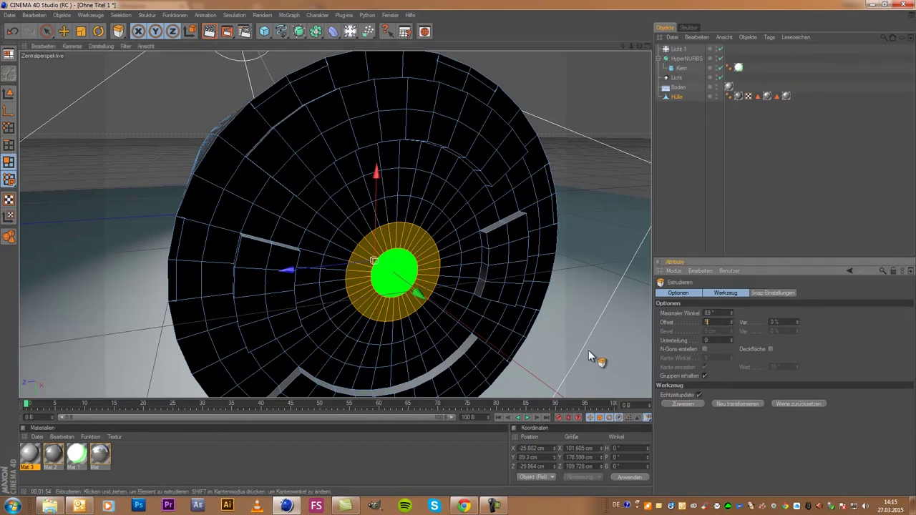
click(670, 406)
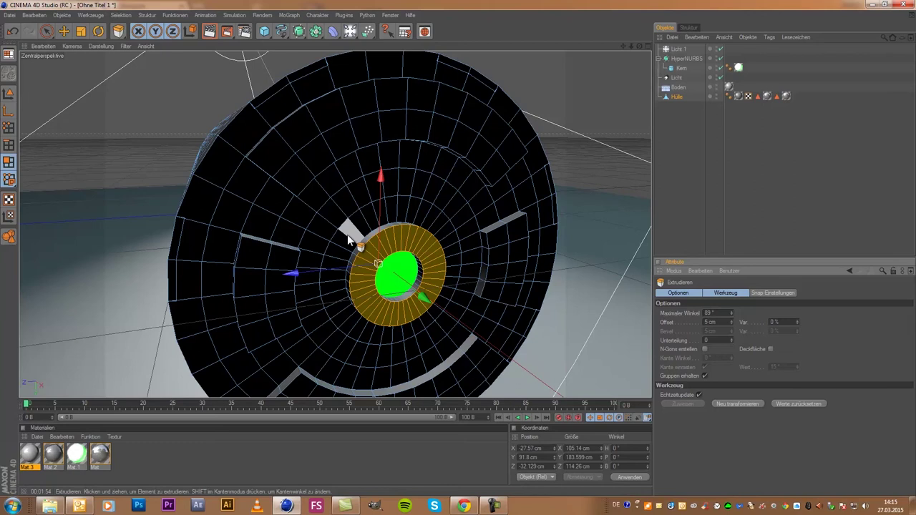
drag(348, 240, 457, 248)
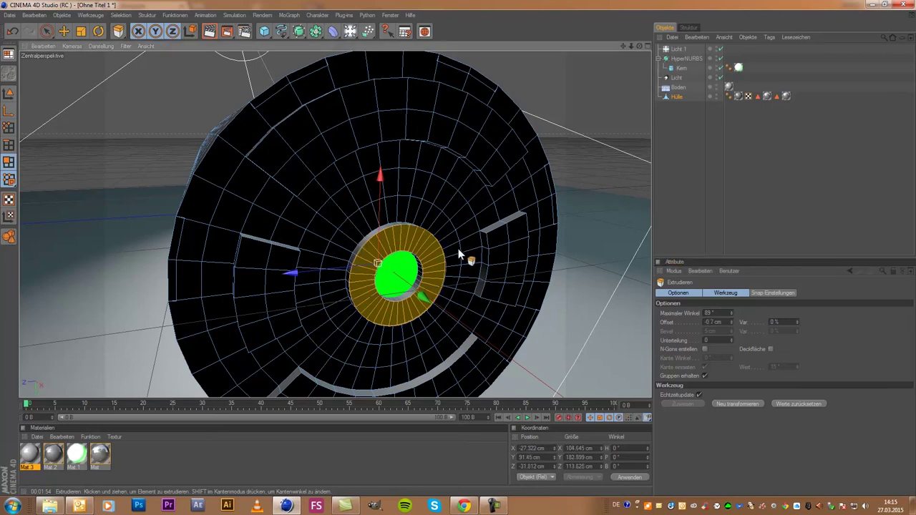
drag(348, 240, 348, 238)
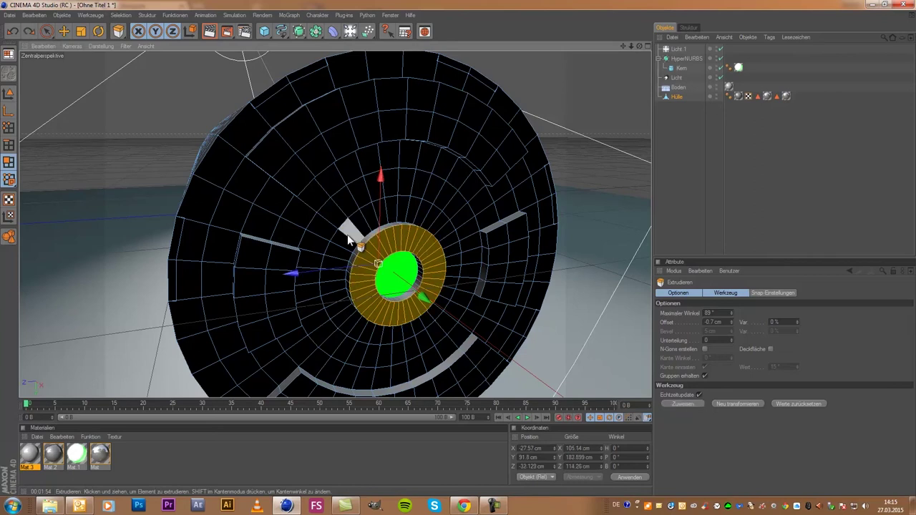
click(49, 32)
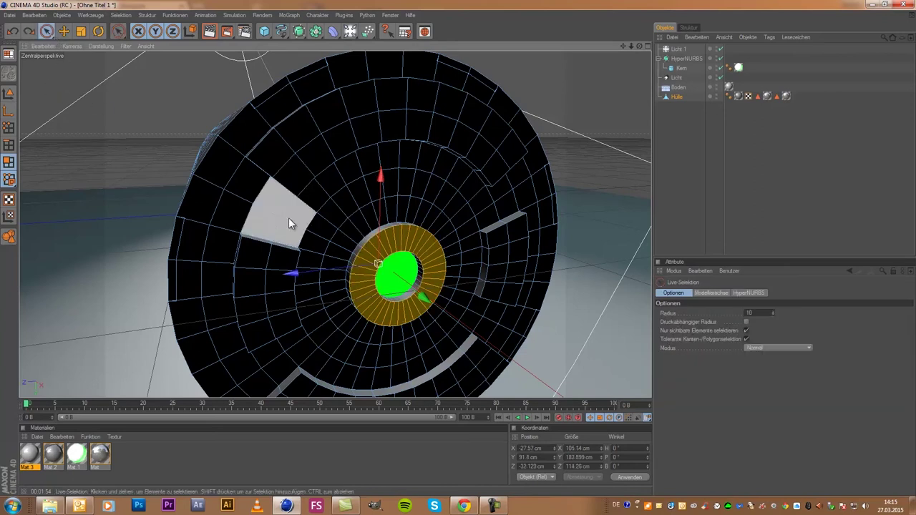
click(348, 238)
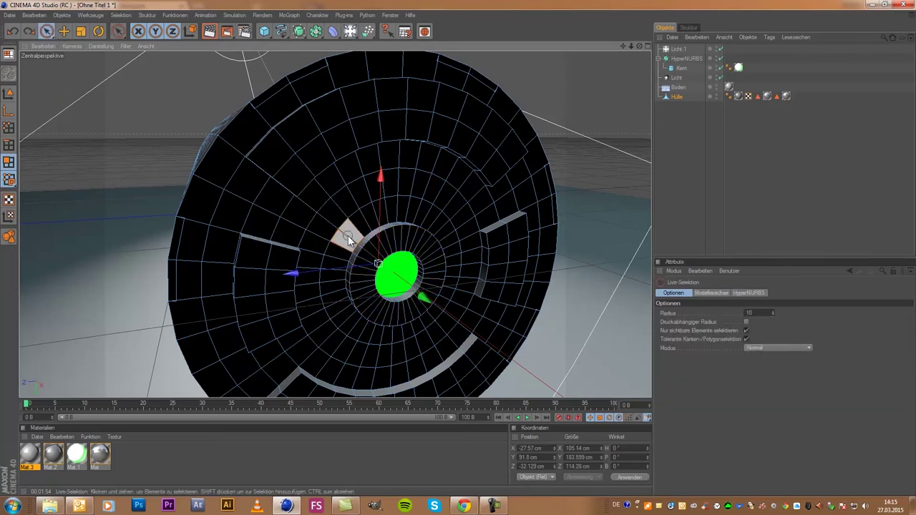
Select the full inner polygon ring on the Hülle end face with Live Selection
click(381, 325)
double_click(383, 328)
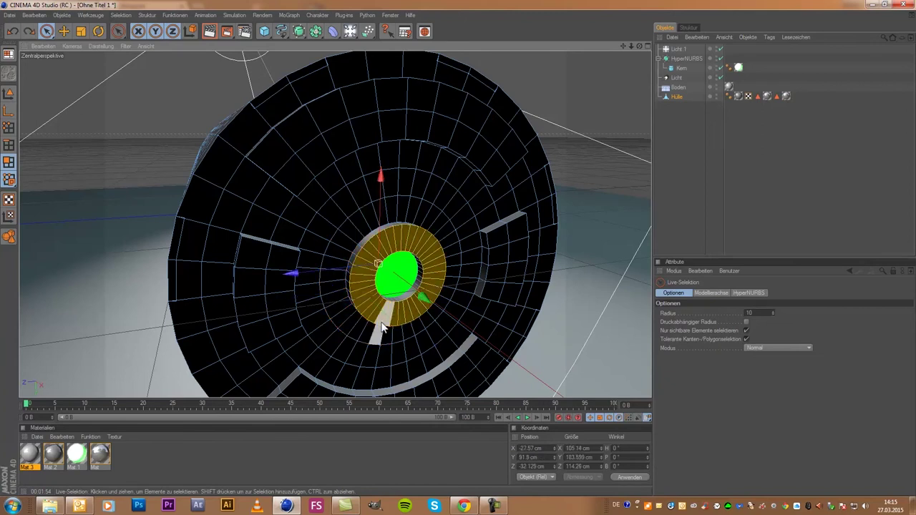
click(362, 221)
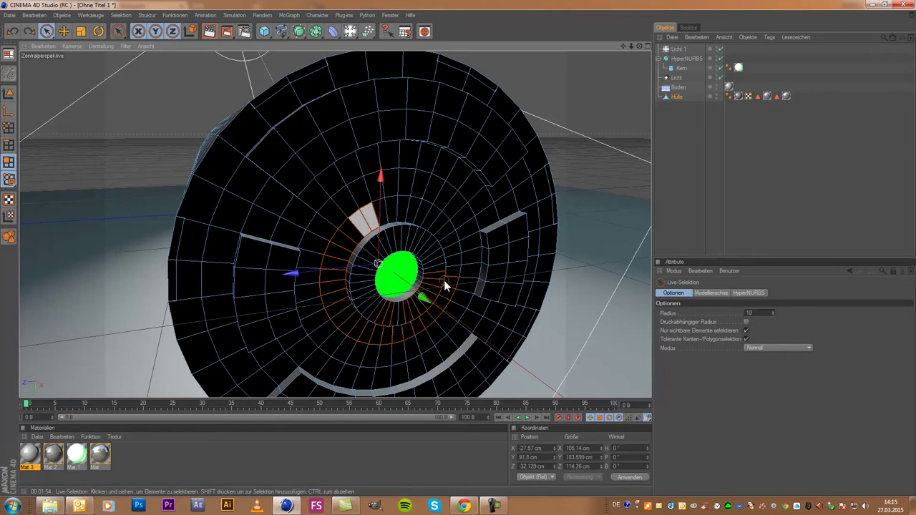
double_click(386, 214)
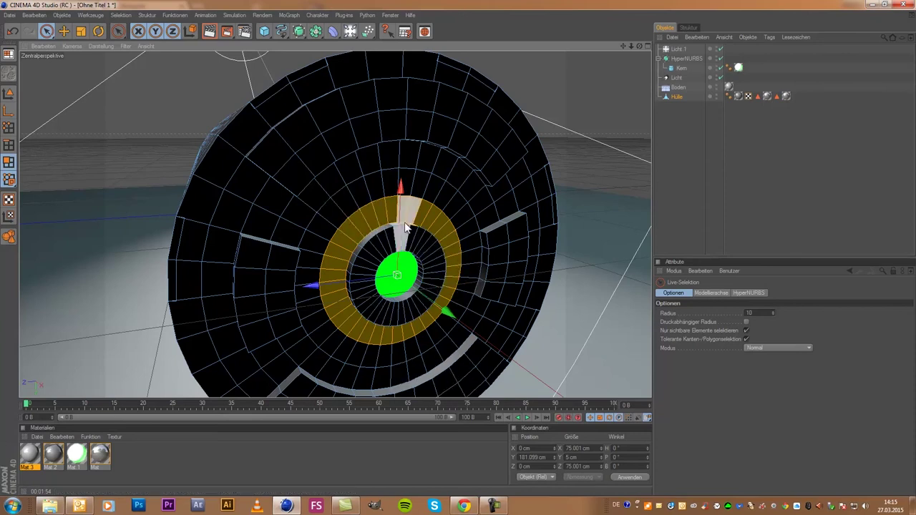
scroll(422, 222, up, 10)
scroll(422, 222, down, 5)
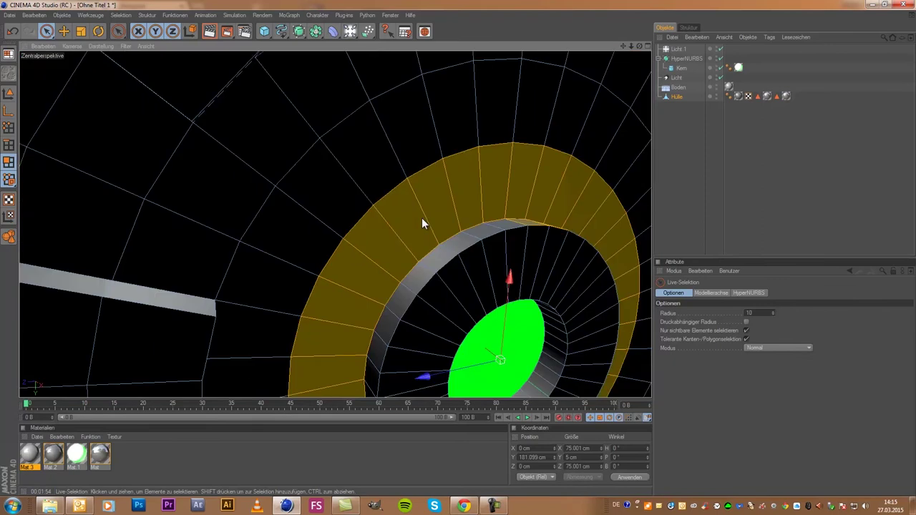
Fix the ring selection's top polygon, then clear the selection and return to the perspective view
ctrl+click(528, 218)
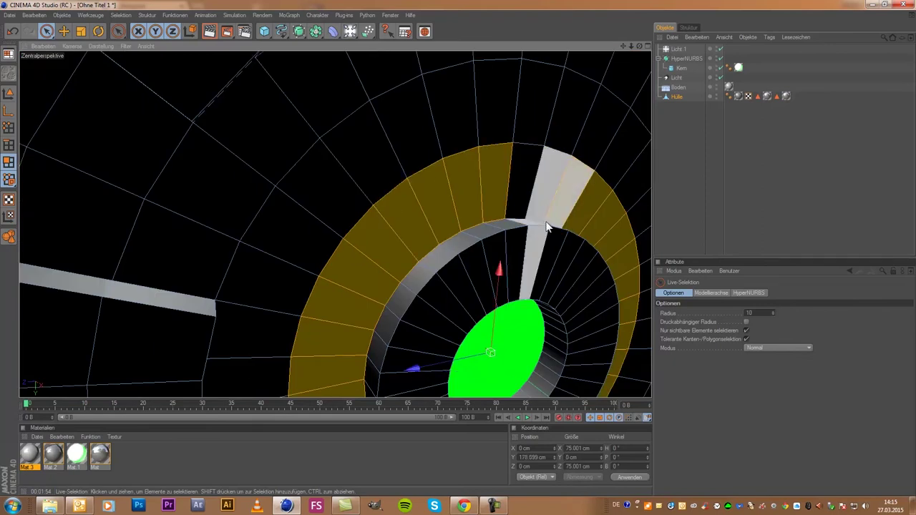
scroll(516, 222, down, 3)
shift+click(459, 205)
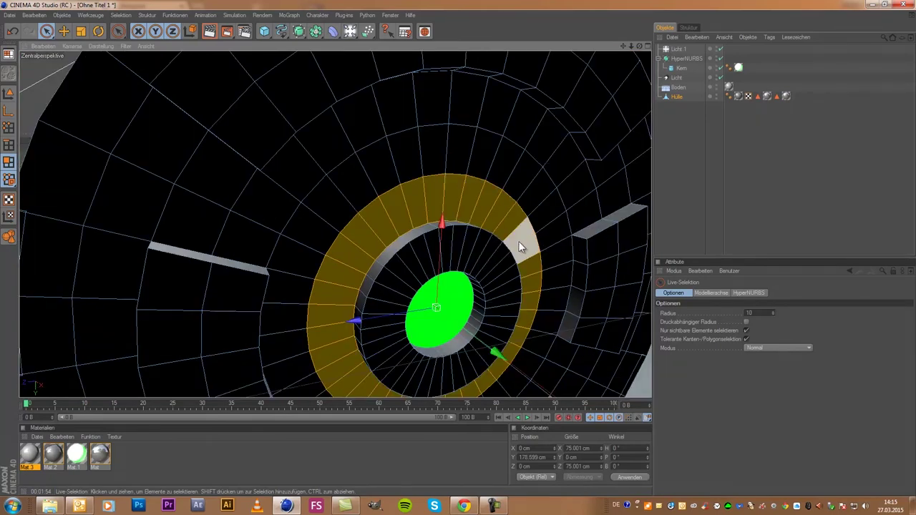
alt+drag(520, 243, 503, 230)
key(ctrl+shift+a)
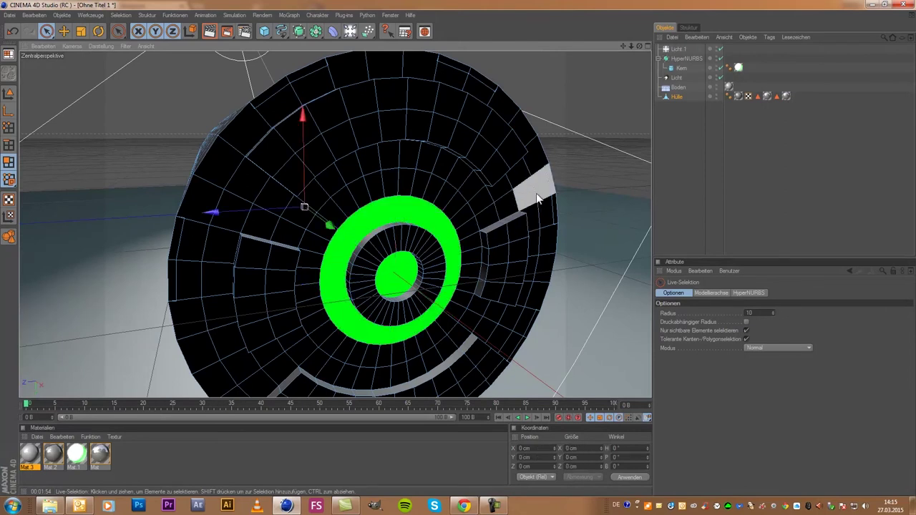
key(ctrl+shift+z)
key(ctrl+shift+z)
key(ctrl+shift+z)
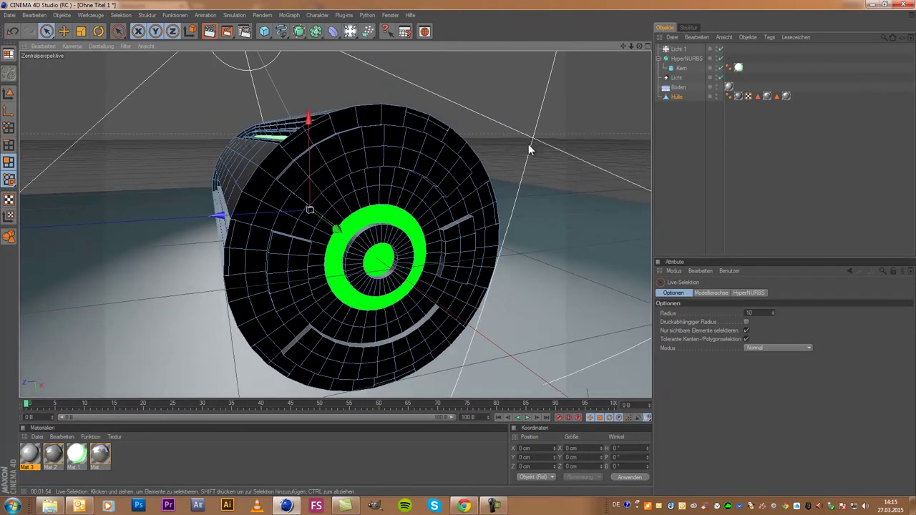
key(ctrl+shift+z)
key(ctrl+shift+z)
key(ctrl+shift+z)
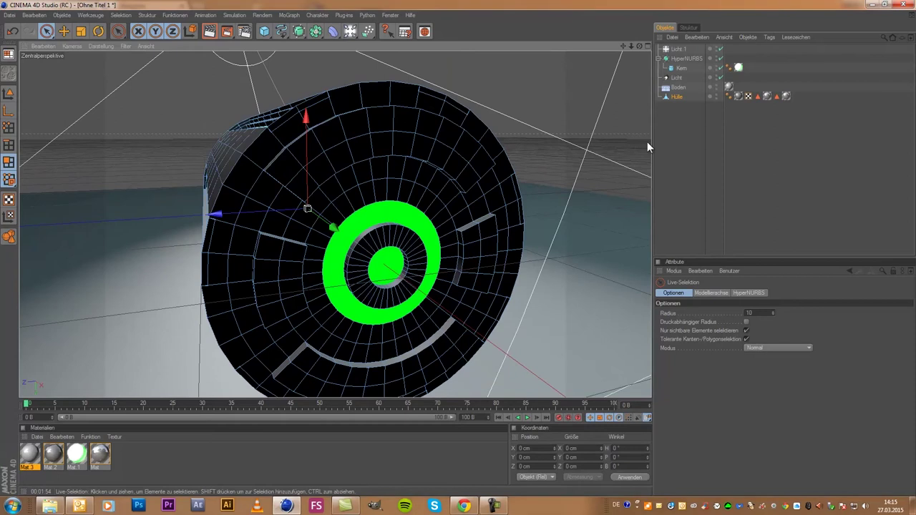
Move Hülle under HyperNURBS, deselect everything and frame the smoothed cylinder
drag(673, 96, 679, 63)
click(701, 180)
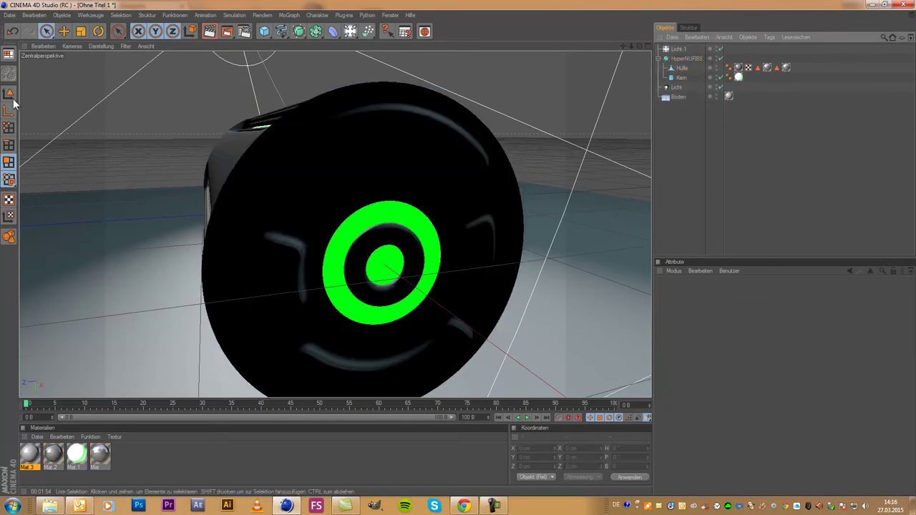
key(ctrl+shift+z)
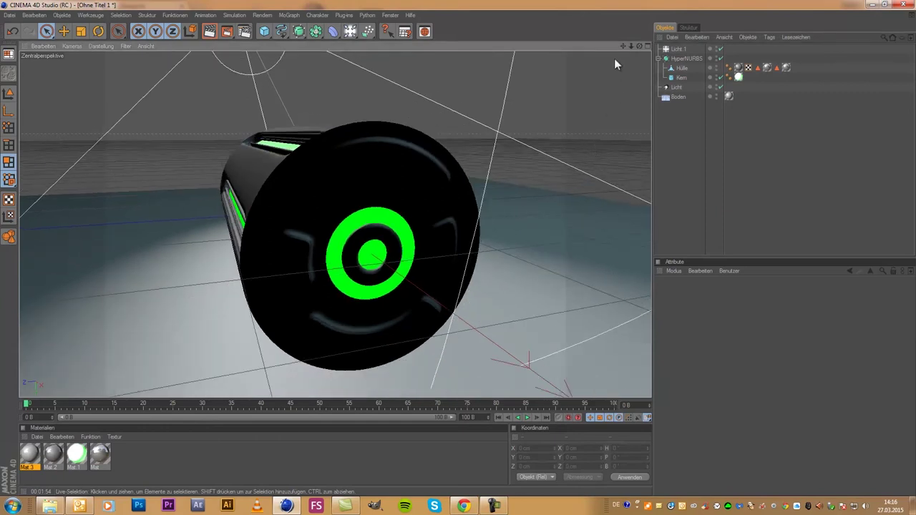
Orbit, pan and zoom out to inspect the smoothed cylinder and the spotlight
drag(640, 46, 457, 248)
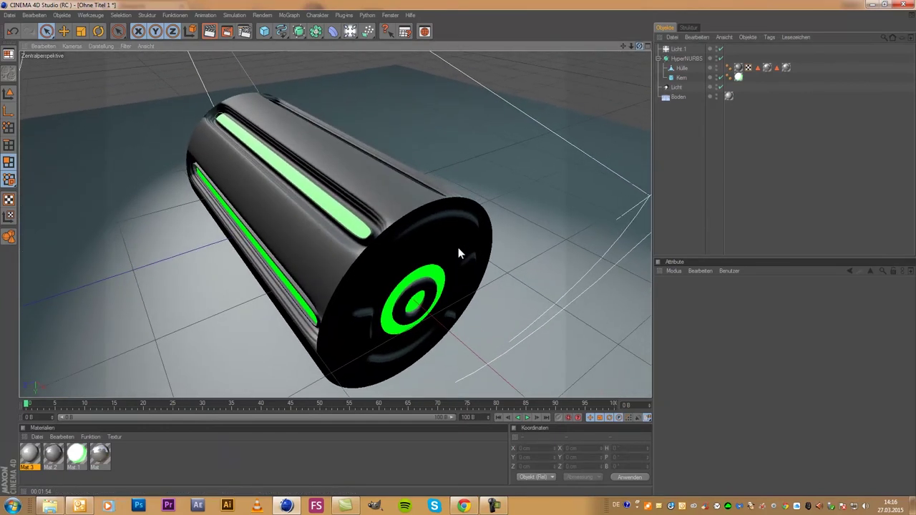
drag(620, 46, 458, 247)
mouse_move(431, 171)
alt+mouse_down()
mouse_move(350, 172)
mouse_move(524, 113)
alt+mouse_up()
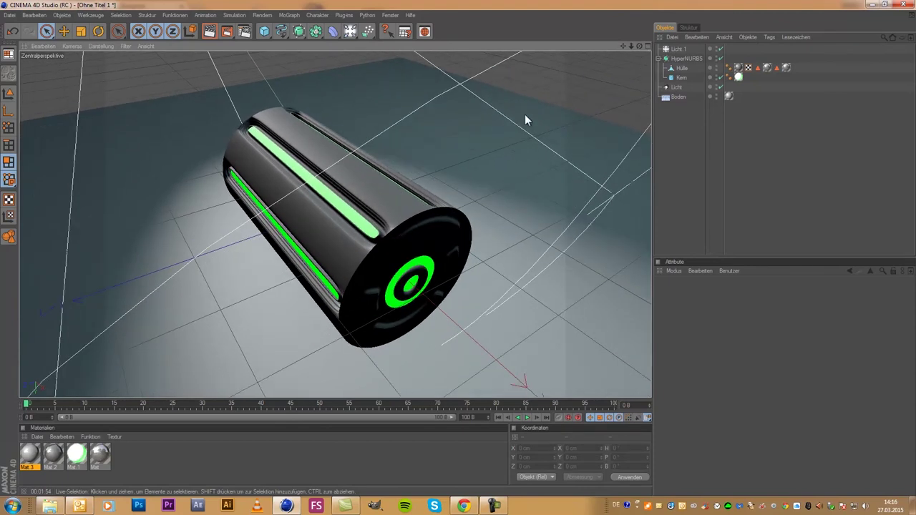
drag(640, 45, 585, 85)
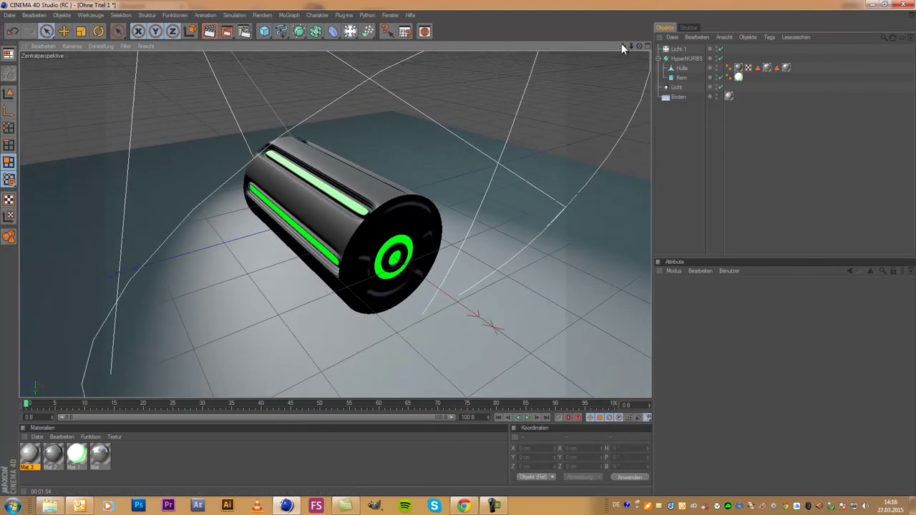
drag(622, 44, 459, 251)
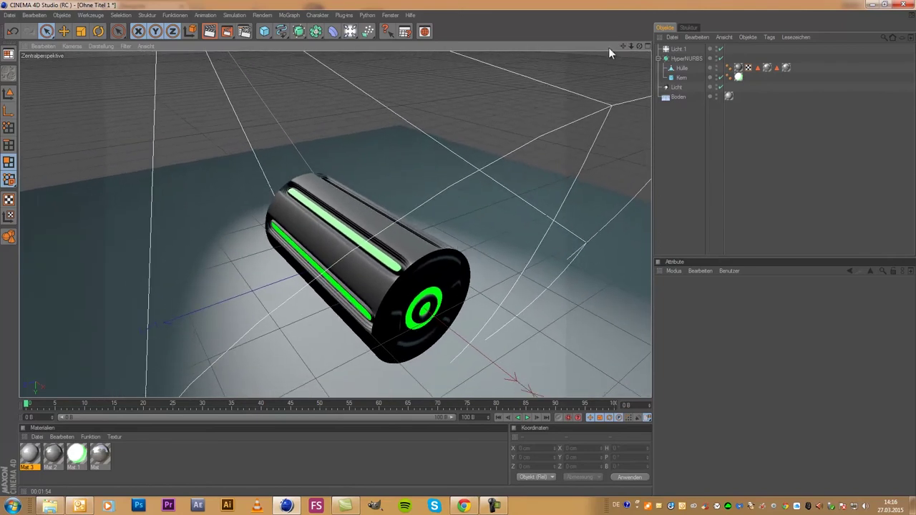
mouse_move(609, 47)
mouse_down()
mouse_move(337, 140)
mouse_move(284, 92)
mouse_move(400, 146)
mouse_move(284, 78)
mouse_up()
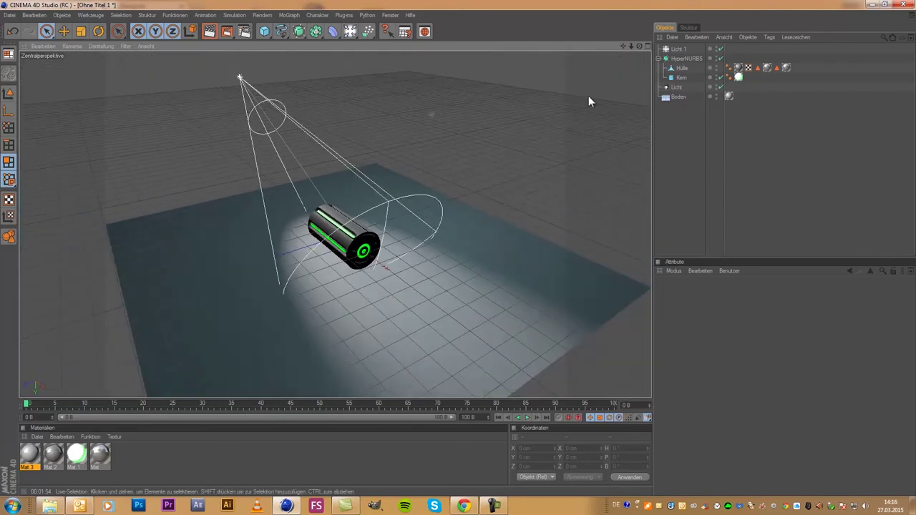
Slide the spotlight Licht toward the battery along its axis and shorten its cone
click(680, 48)
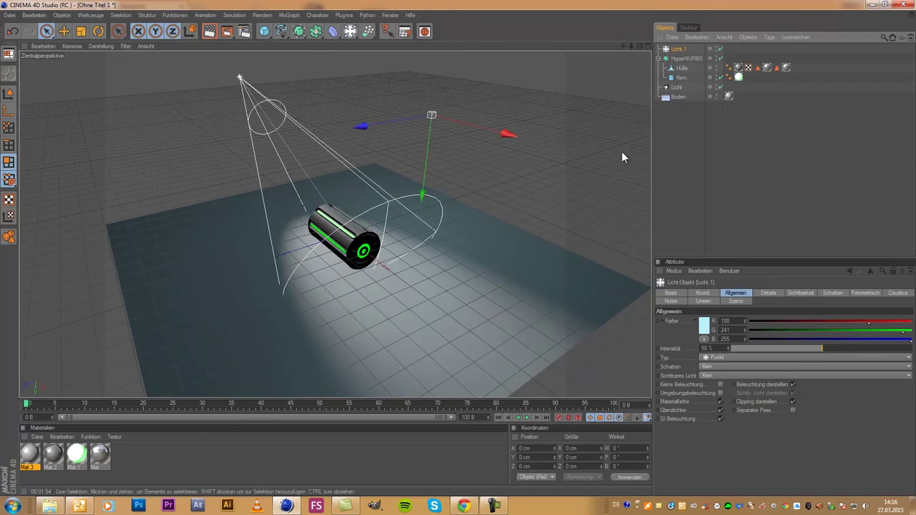
click(8, 93)
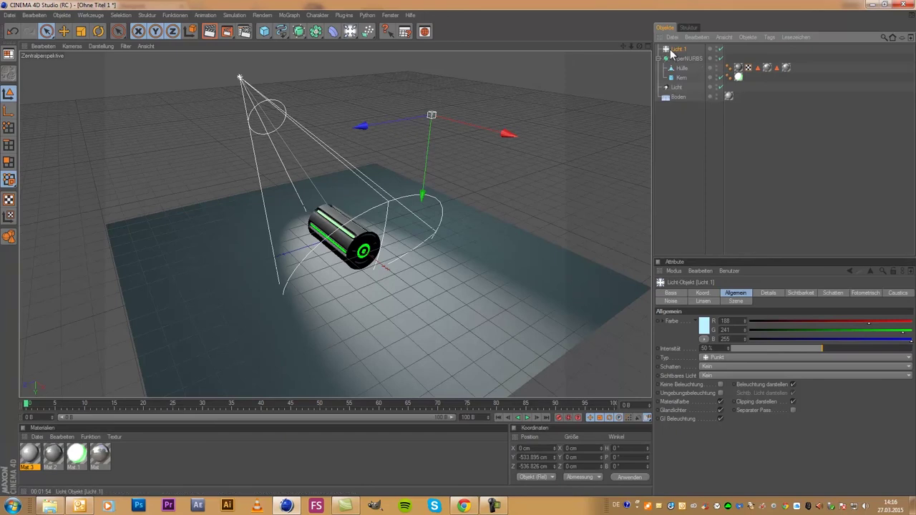
drag(444, 120, 458, 247)
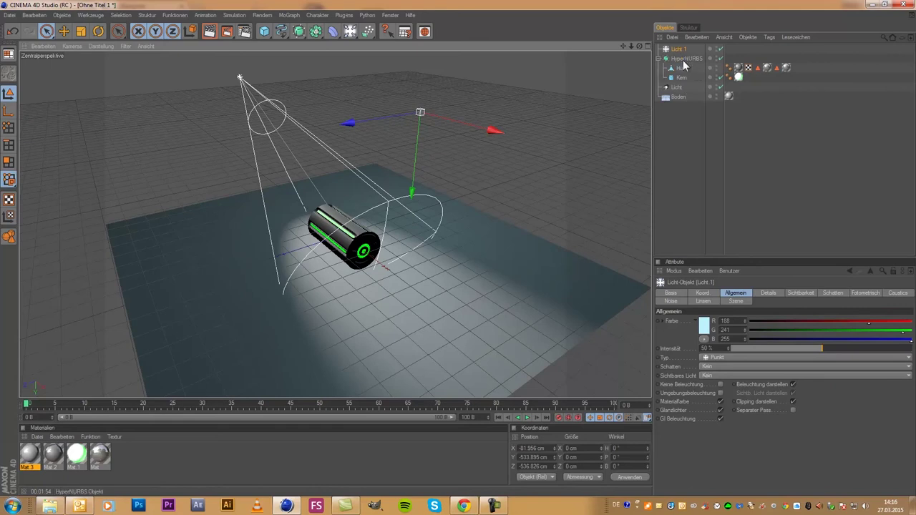
key(ctrl+z)
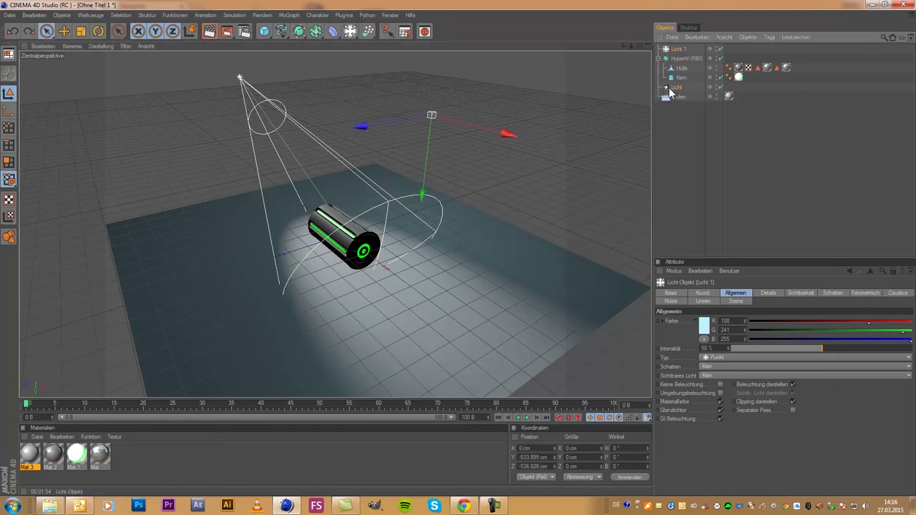
click(668, 87)
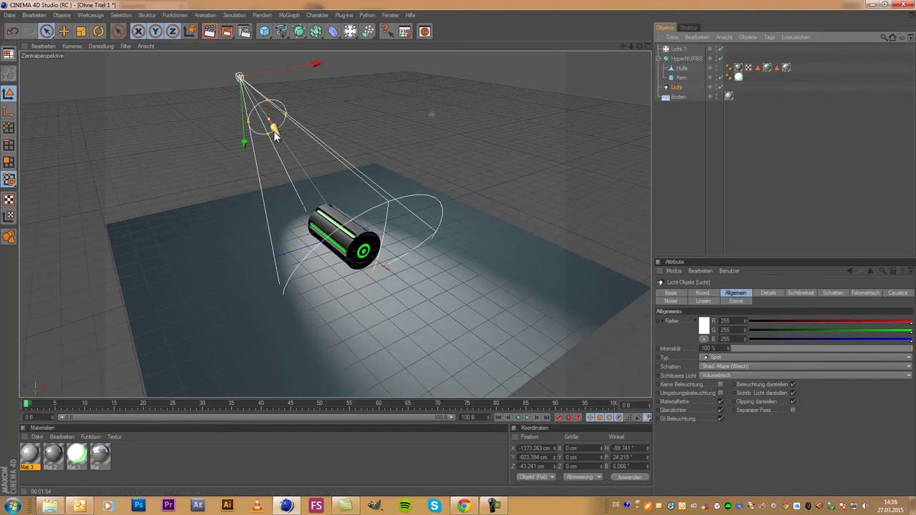
drag(274, 129, 461, 255)
drag(274, 171, 458, 245)
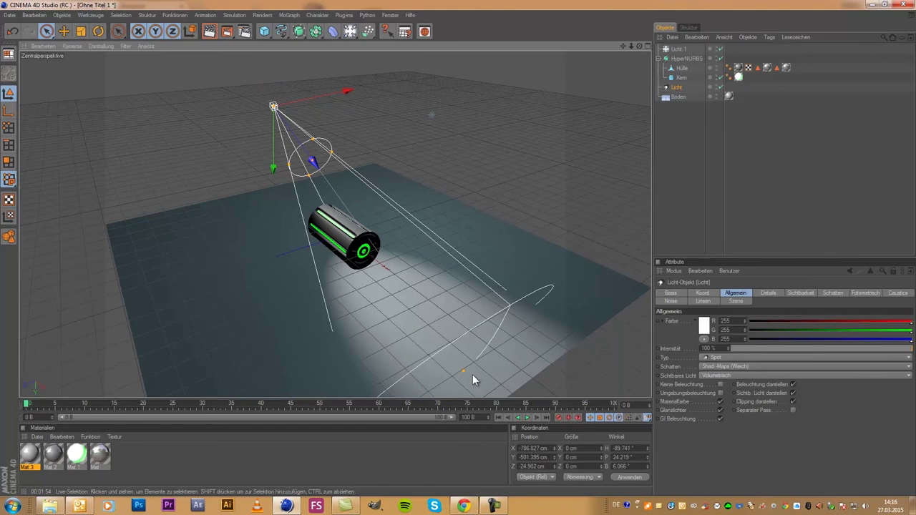
drag(465, 372, 458, 250)
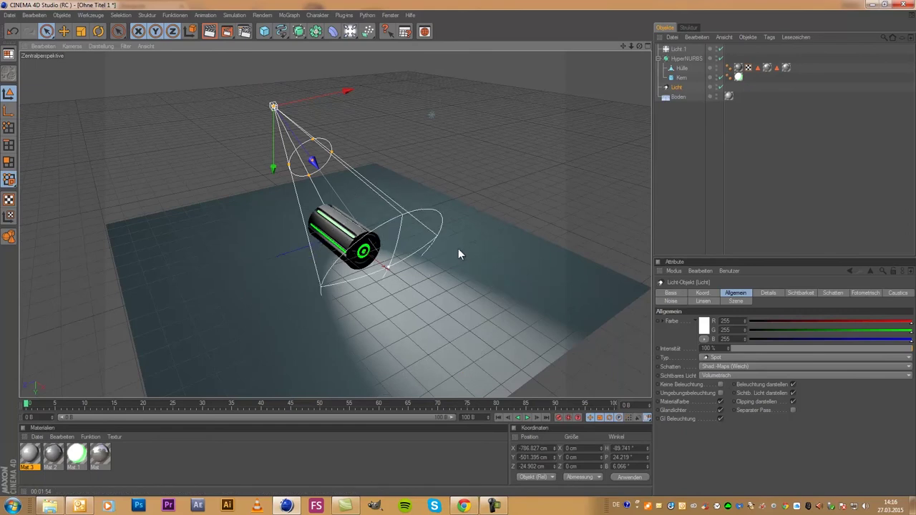
Tilt the spotlight further down, reframe the cylinder and render a preview
scroll(300, 181, up, 3)
key(d)
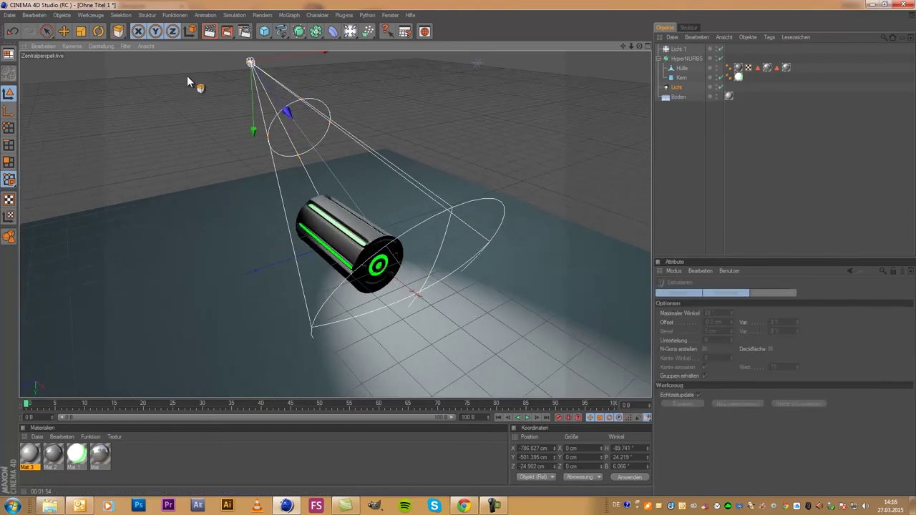
click(98, 32)
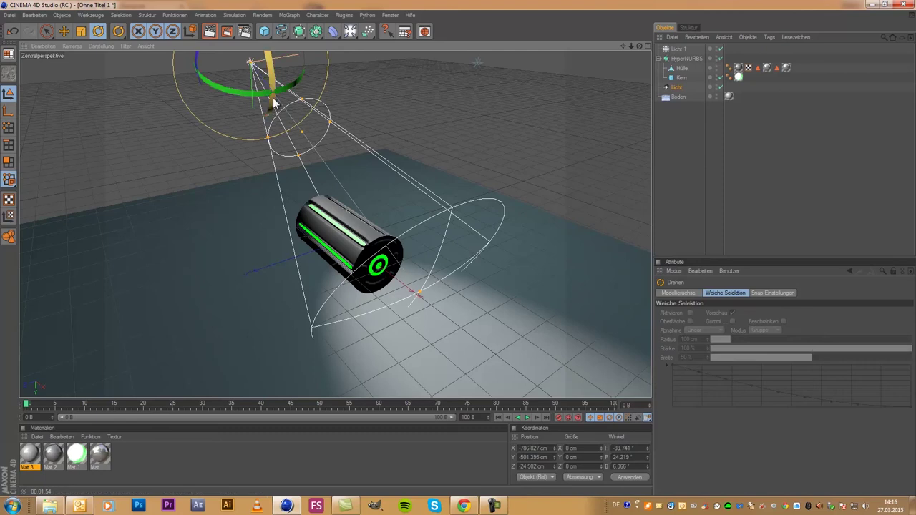
drag(283, 83, 275, 91)
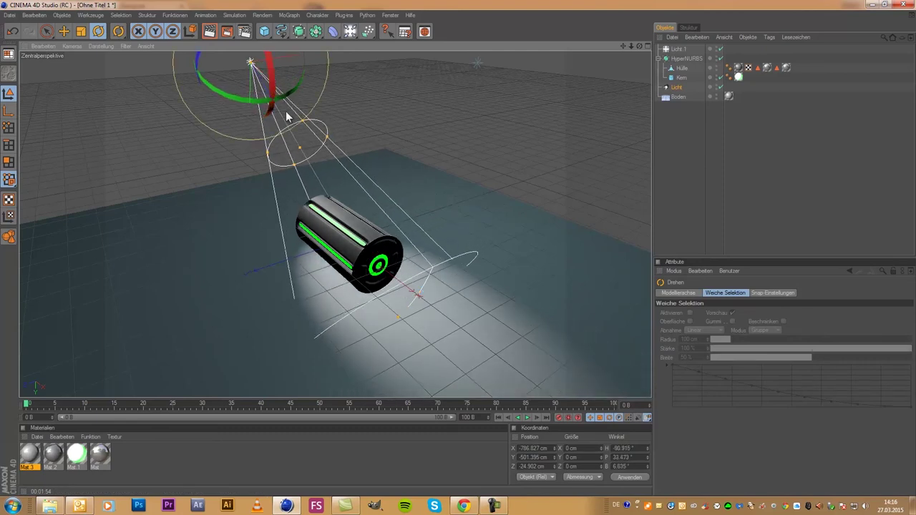
scroll(286, 112, up, 2)
scroll(292, 143, up, 2)
scroll(291, 136, up, 2)
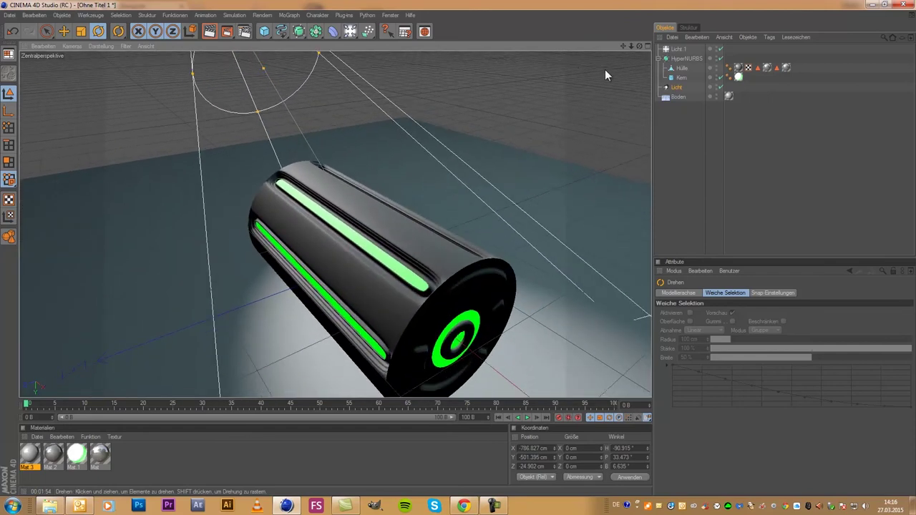
drag(623, 47, 512, 85)
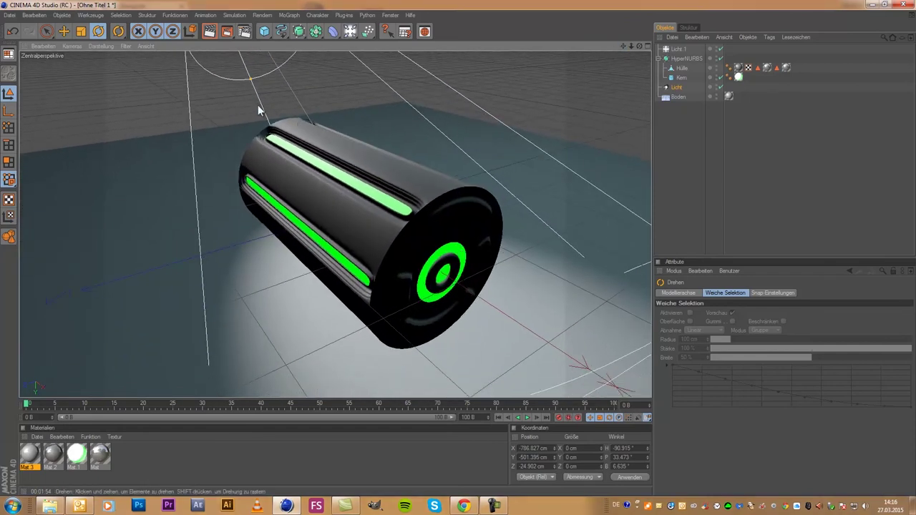
click(209, 32)
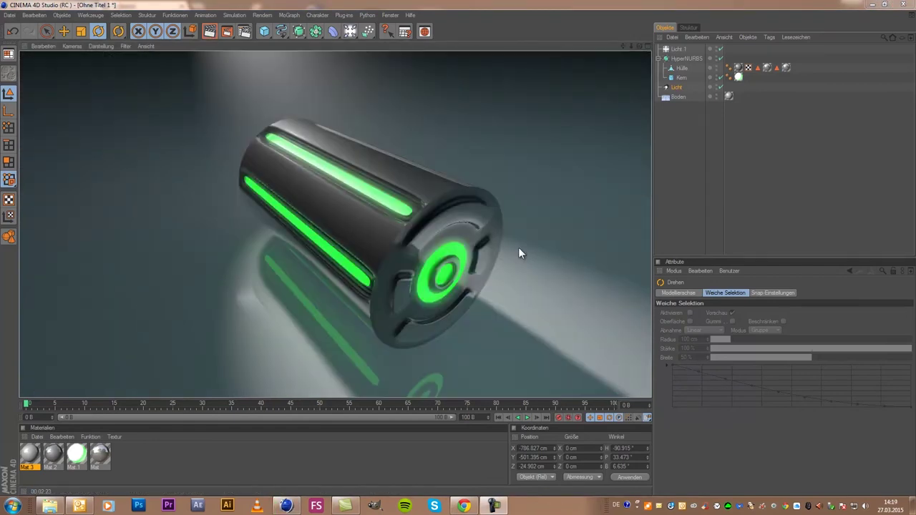
Save the scene as Ohne Titel 1.c4d with Datei > Speichern als
key(alt+d)
key(Down)
key(Down)
key(Down)
key(Down)
key(Down)
key(Return)
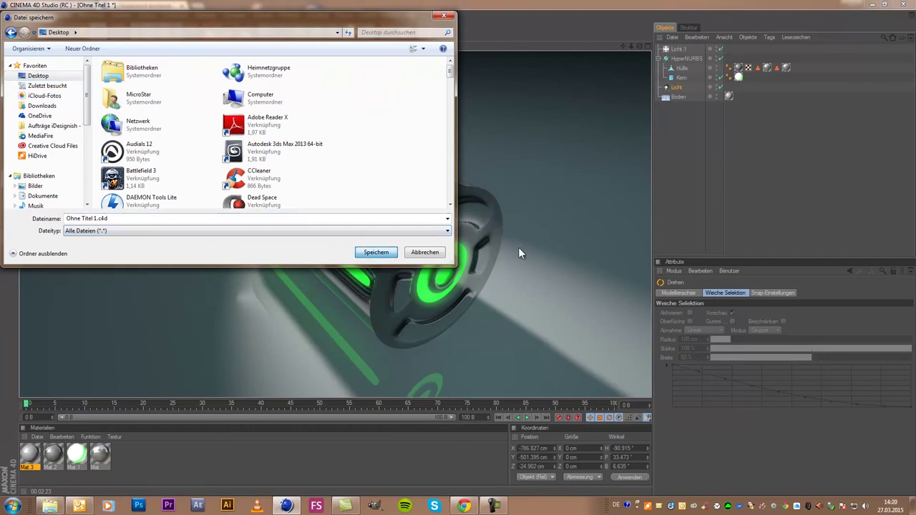
key(Return)
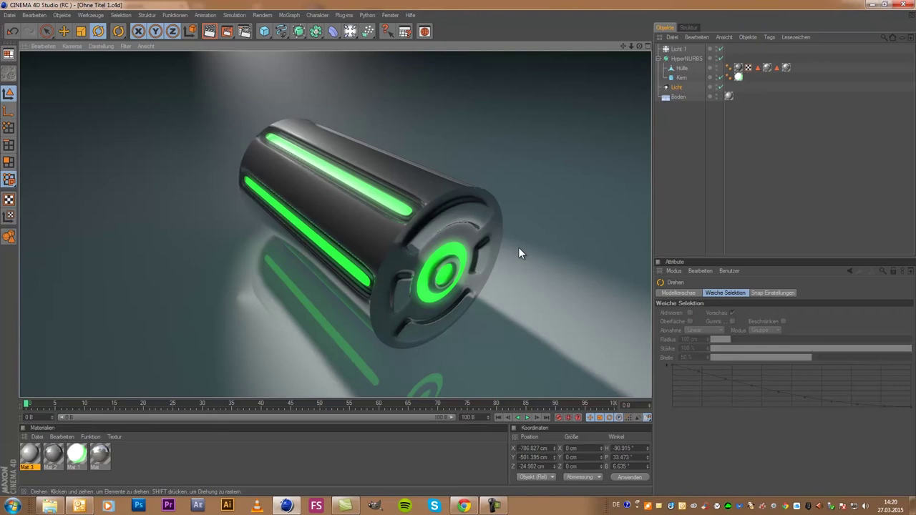
Group the HyperNURBS battery hierarchy into a null named Batterie
click(520, 253)
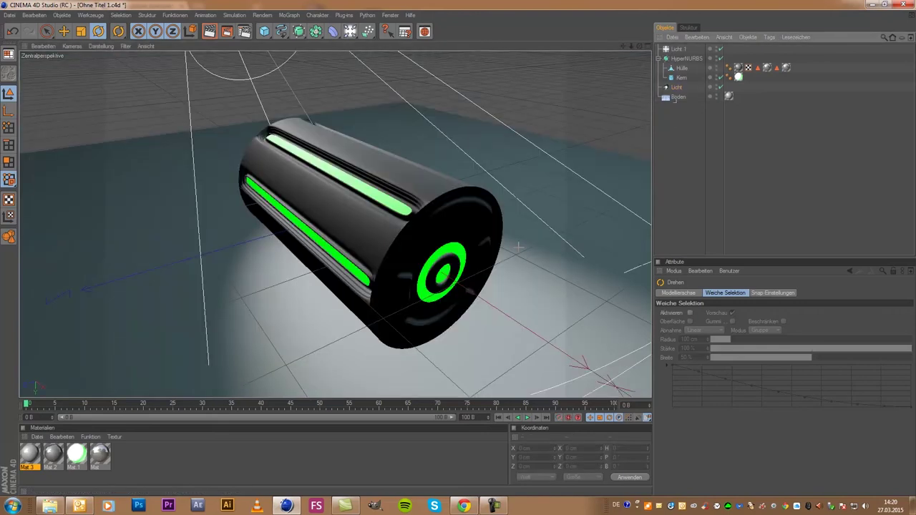
key(ctrl+z)
key(ctrl+y)
key(ctrl+z)
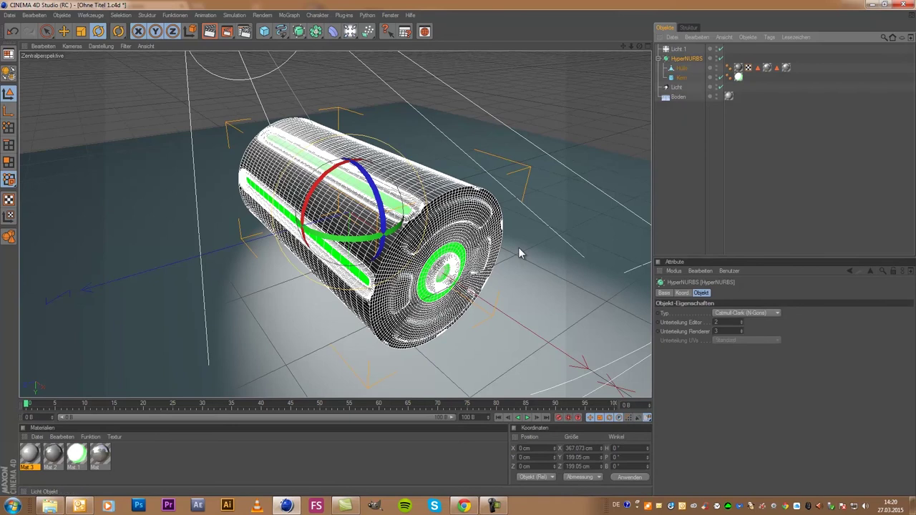
key(ctrl+z)
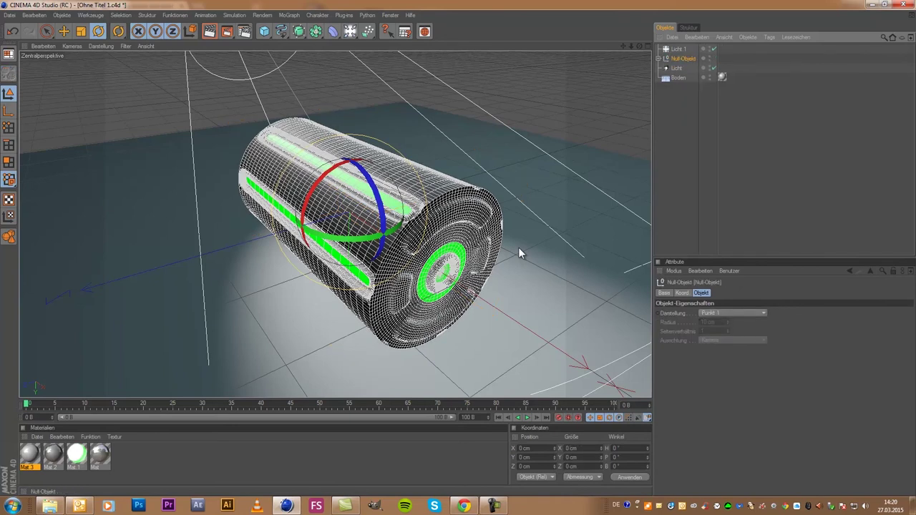
key(F2)
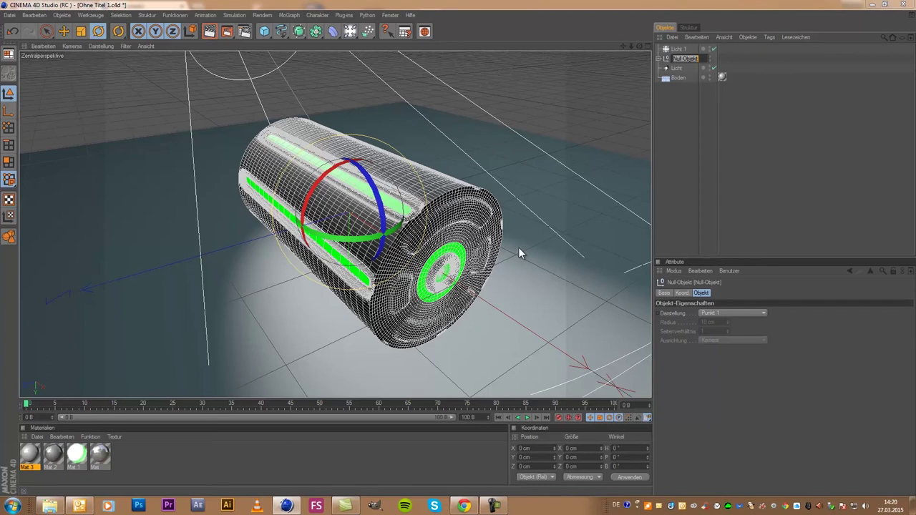
text(Bi)
text(rie)
key(Return)
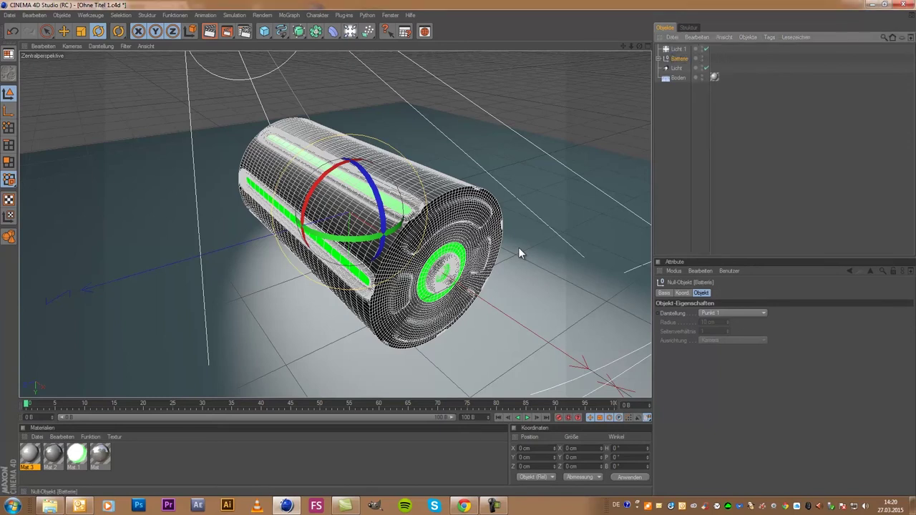
Copy and paste the Batterie group to create Batterie 1
key(ctrl+c)
key(ctrl+v)
key(9)
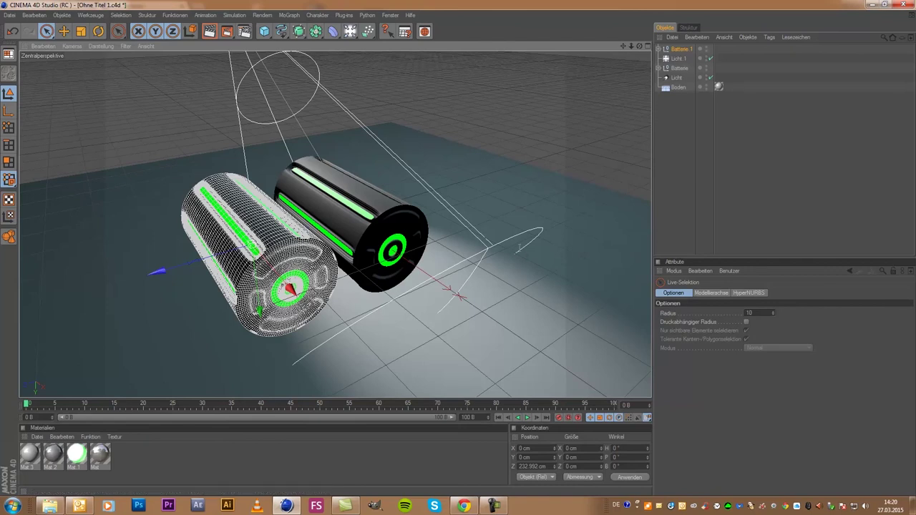
Set the copy's B rotation to -90° to stand it upright and shift it vertically
click(615, 467)
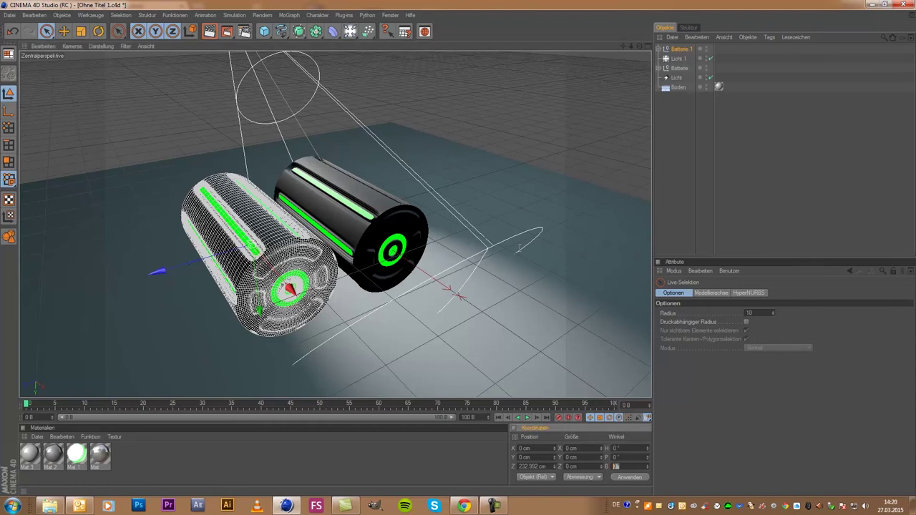
key(BackSpace)
text(0)
key(Return)
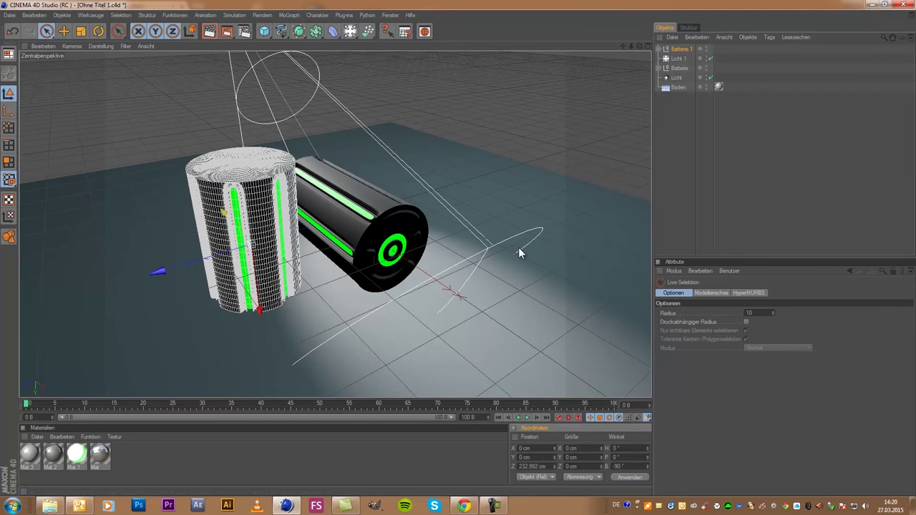
drag(259, 309, 251, 246)
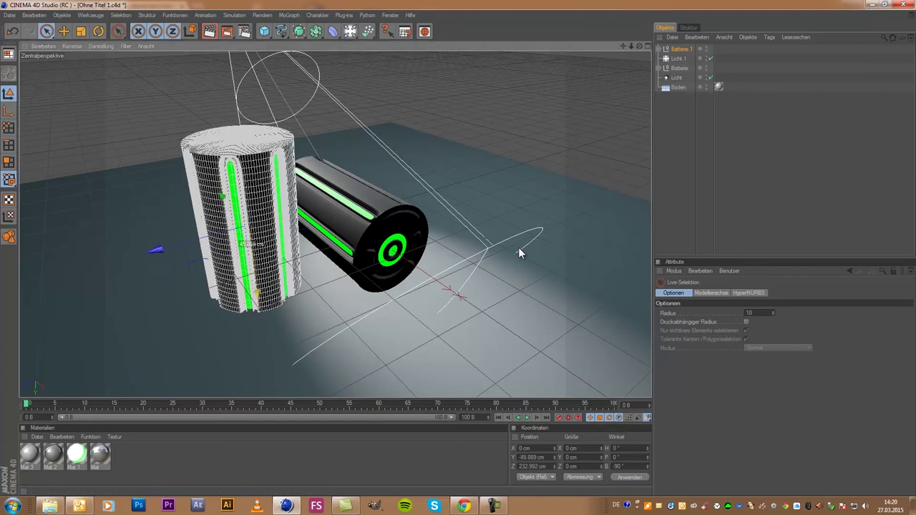
middle_click(520, 253)
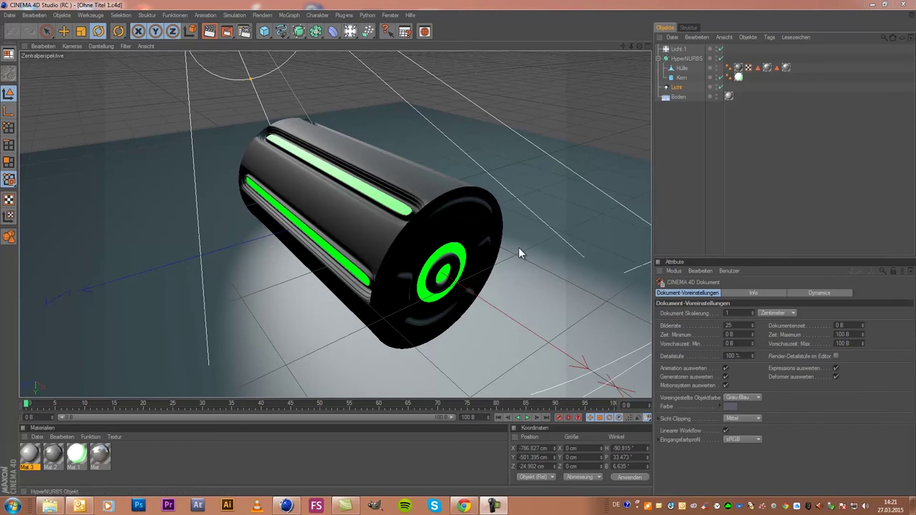
Group HyperNURBS under a default-named null with Alt+G and redo the copy's sideways move
click(520, 253)
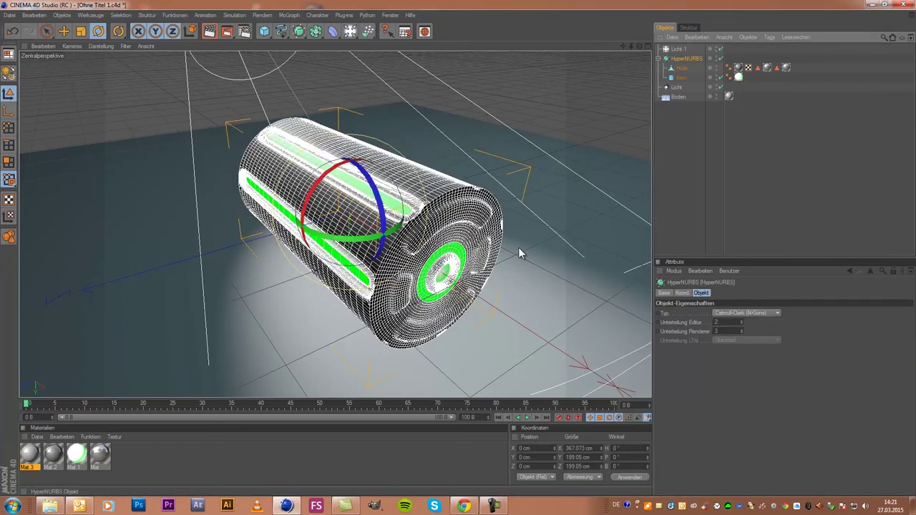
key(alt+g)
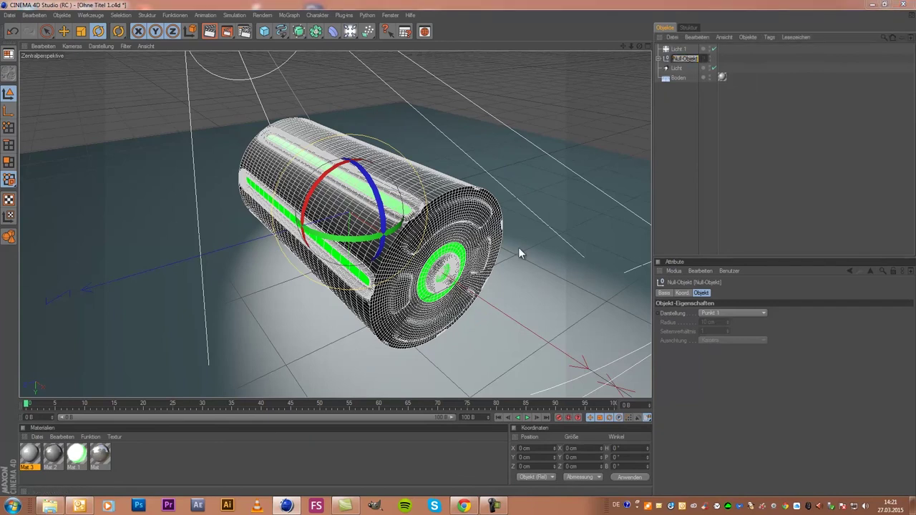
key(Return)
key(space)
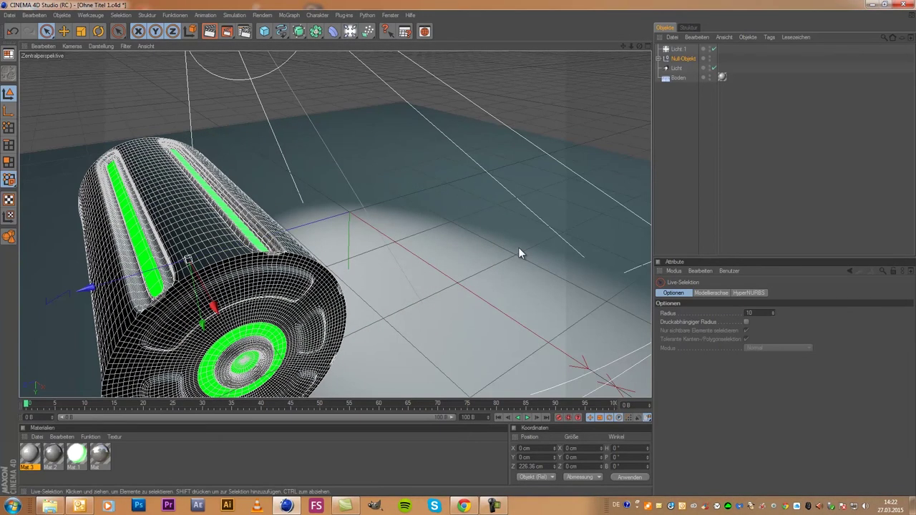
key(ctrl+z)
key(ctrl+z)
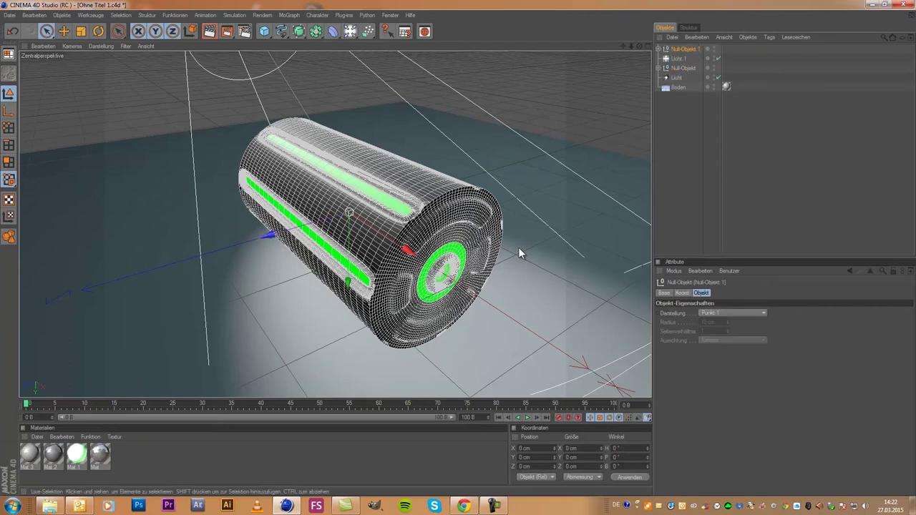
key(ctrl+z)
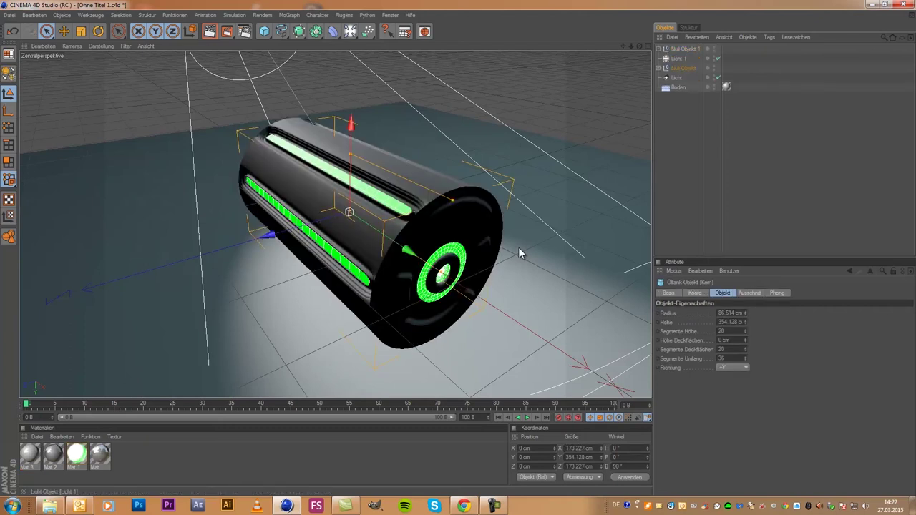
key(ctrl+y)
key(ctrl+y)
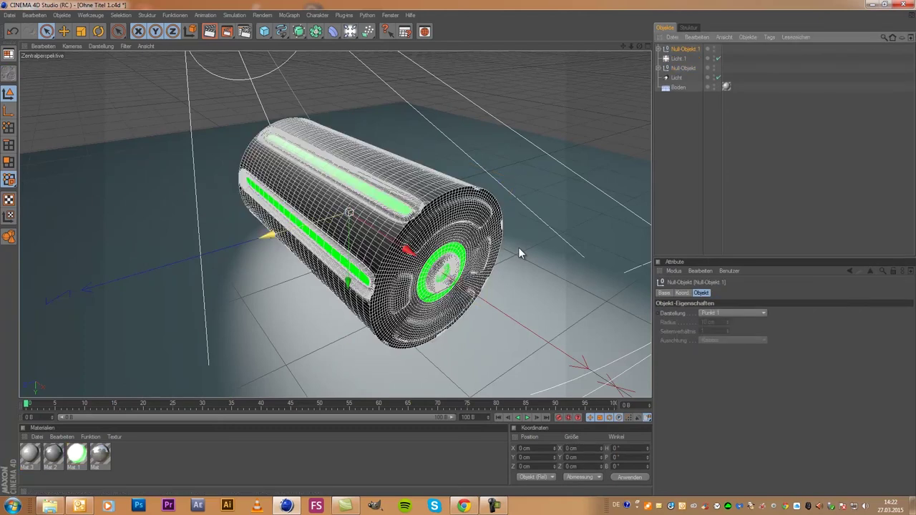
key(ctrl+y)
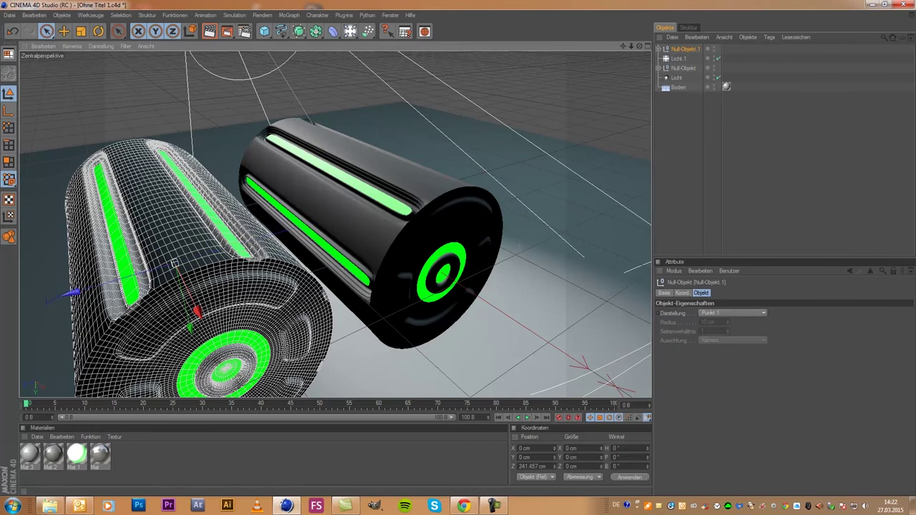
Set the copy's B rotation to -90° so it stands upright
key(Tab)
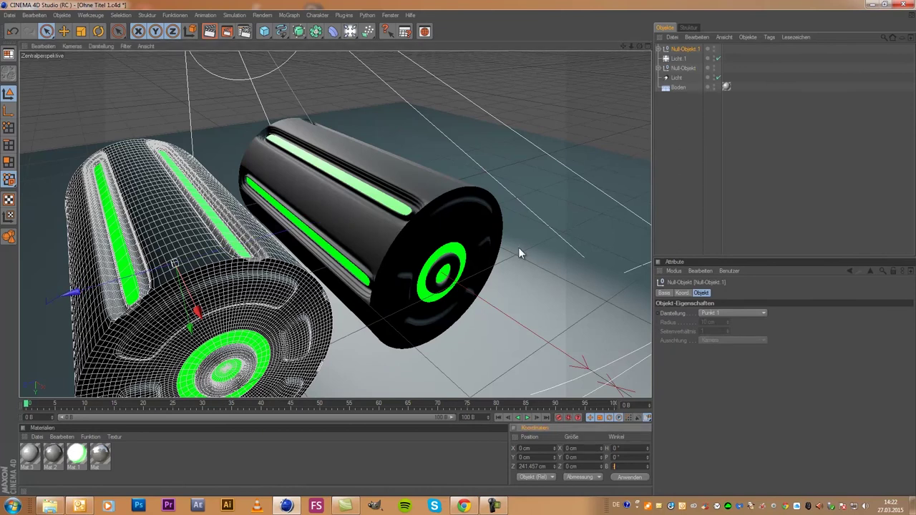
text(-90)
key(Return)
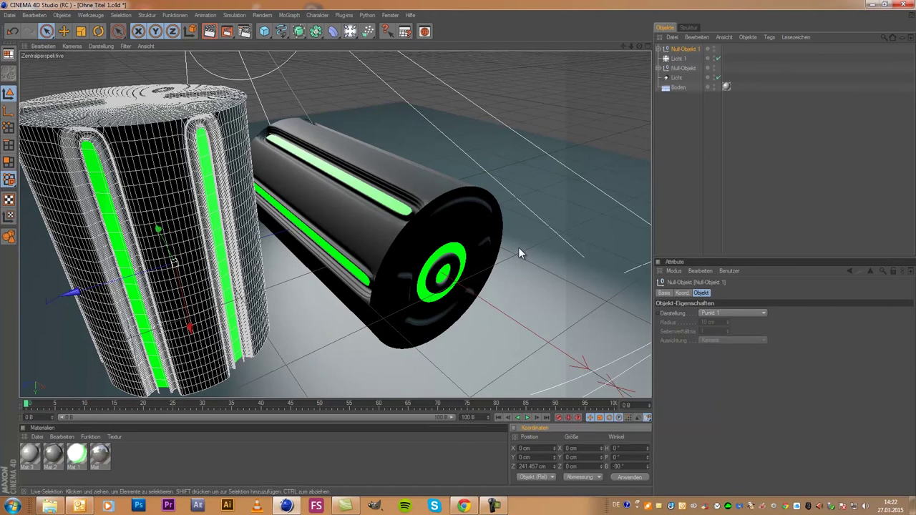
middle_click(521, 253)
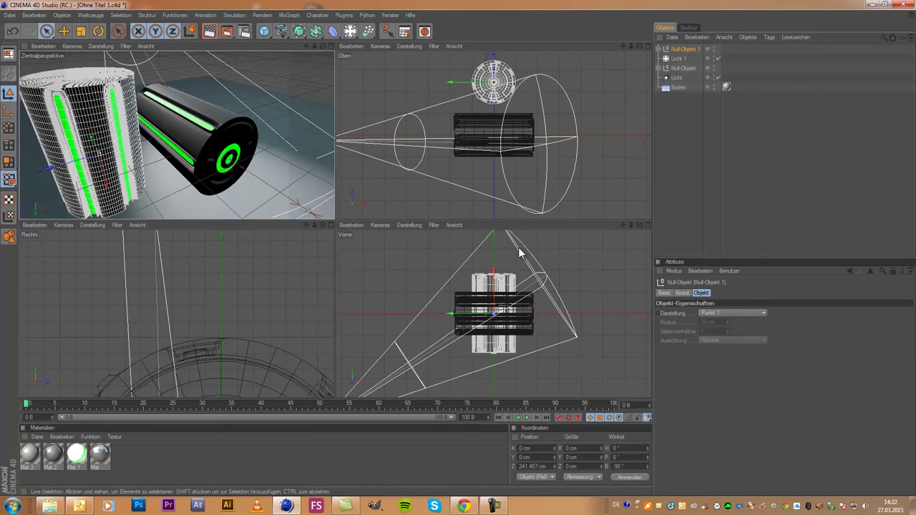
key(F1)
key(F5)
In the Vorne view, select Null-Objekt 1 and raise it to about Y 83 cm
key(F3)
scroll(519, 253, down, 5)
scroll(519, 253, down, 5)
scroll(518, 252, down, 2)
key(F5)
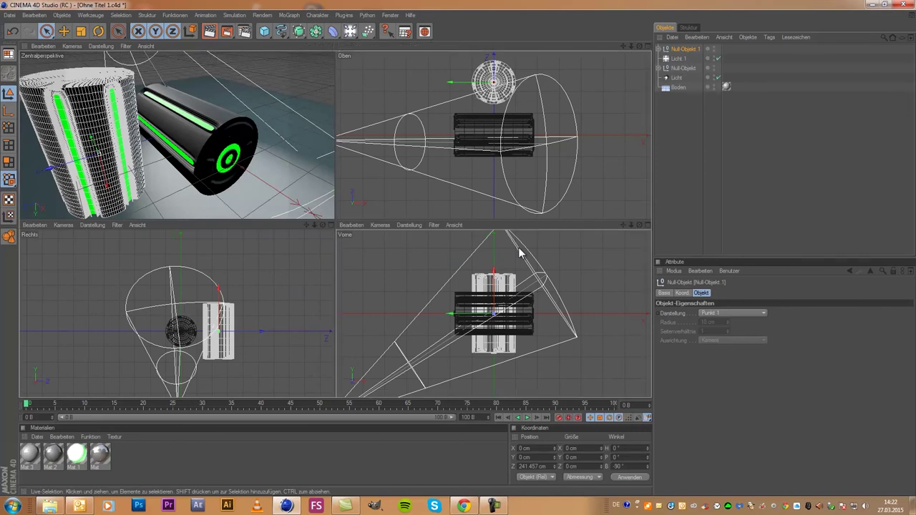
key(F4)
scroll(518, 252, up, 2)
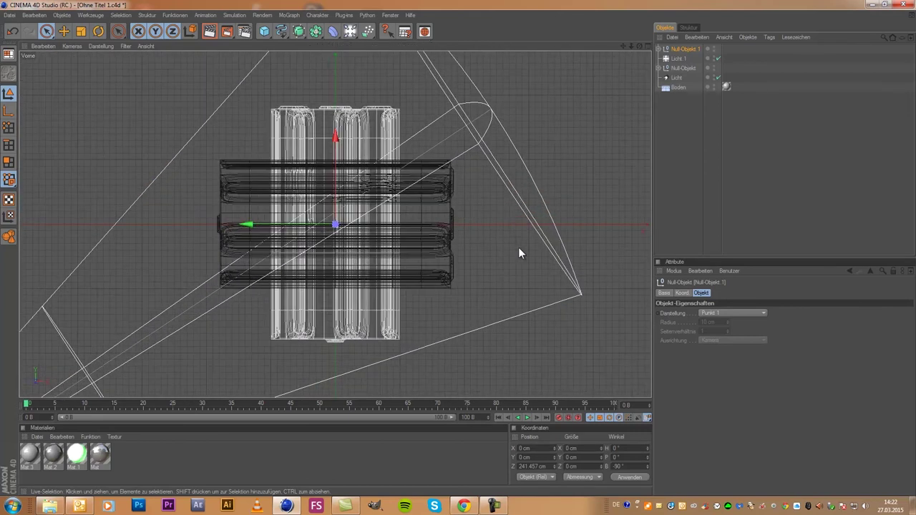
click(444, 252)
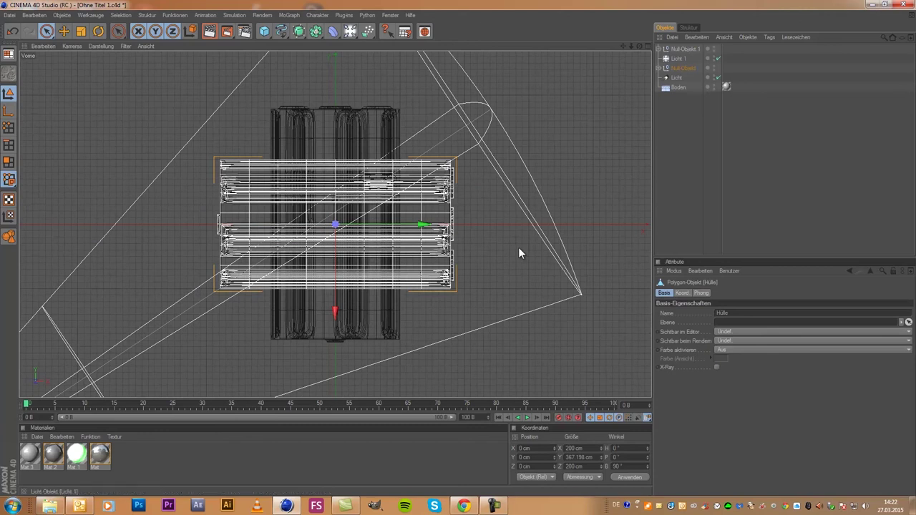
key(ctrl+z)
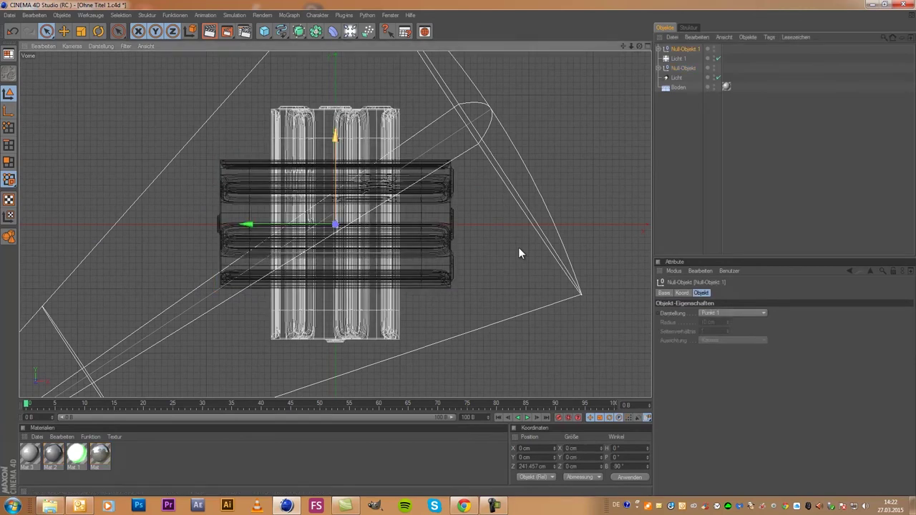
drag(334, 179, 335, 124)
drag(520, 252, 520, 252)
Check the upright battery's placement in the enlarged perspective view
middle_click(519, 252)
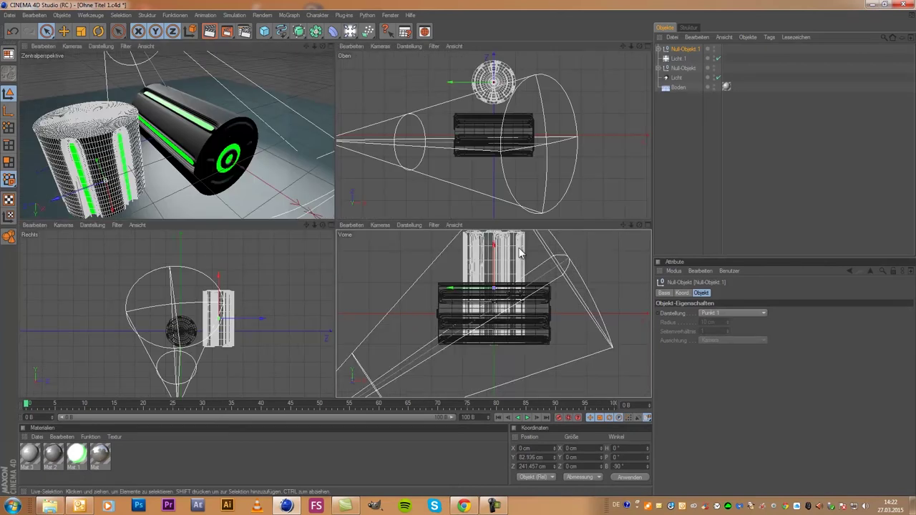
key(F1)
scroll(520, 253, down, 3)
scroll(520, 252, down, 2)
scroll(519, 252, up, 1)
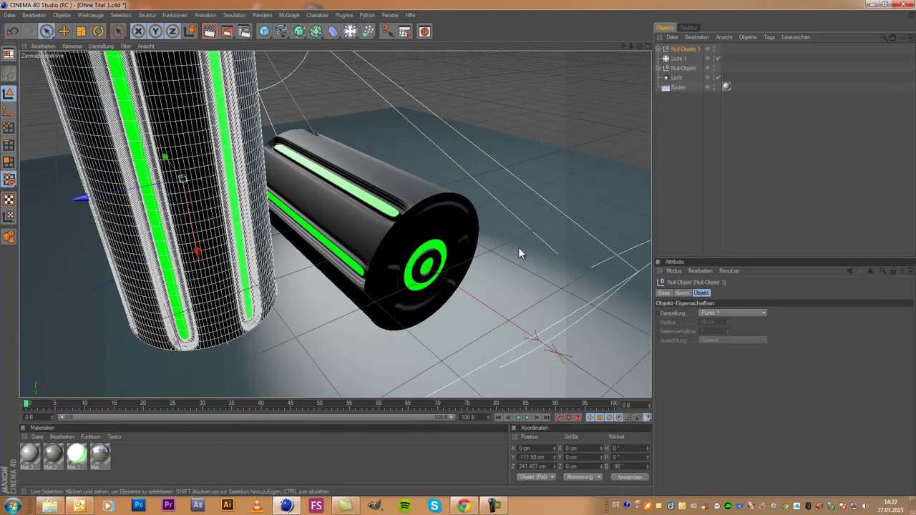
key(F5)
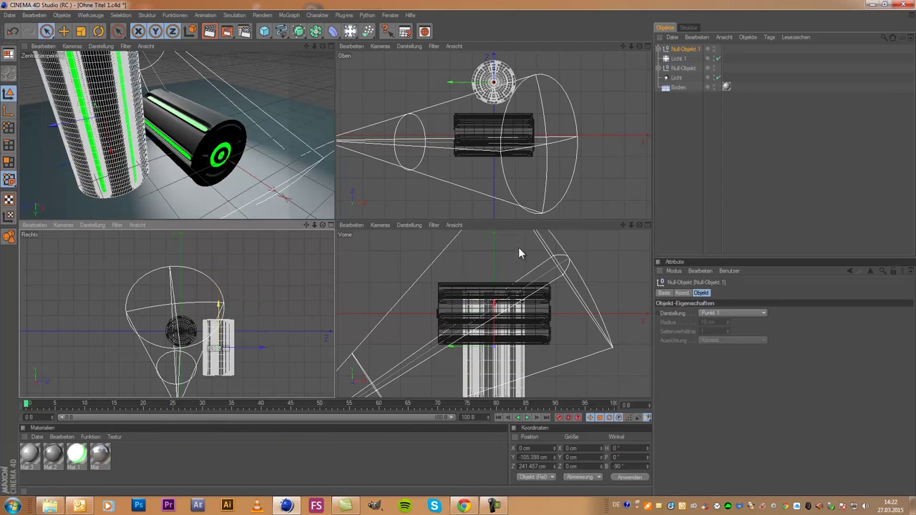
In the Rechts view, lower Null-Objekt 1 to Y -53.187 cm beside the lying battery
key(F3)
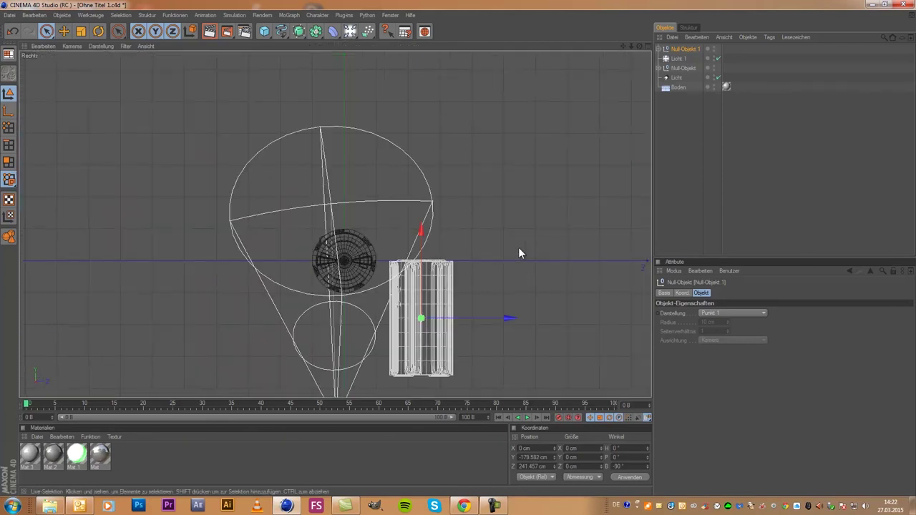
scroll(519, 253, up, 2)
scroll(520, 254, up, 2)
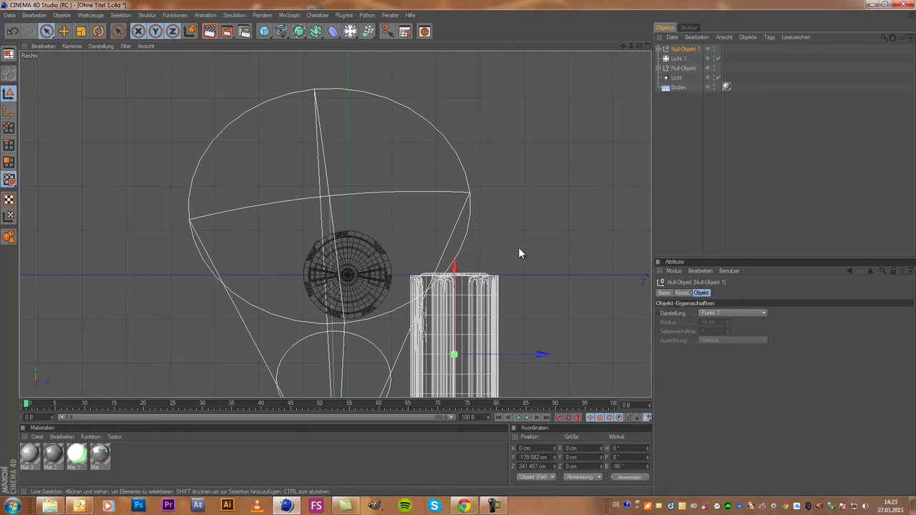
scroll(519, 253, up, 1)
scroll(520, 253, up, 1)
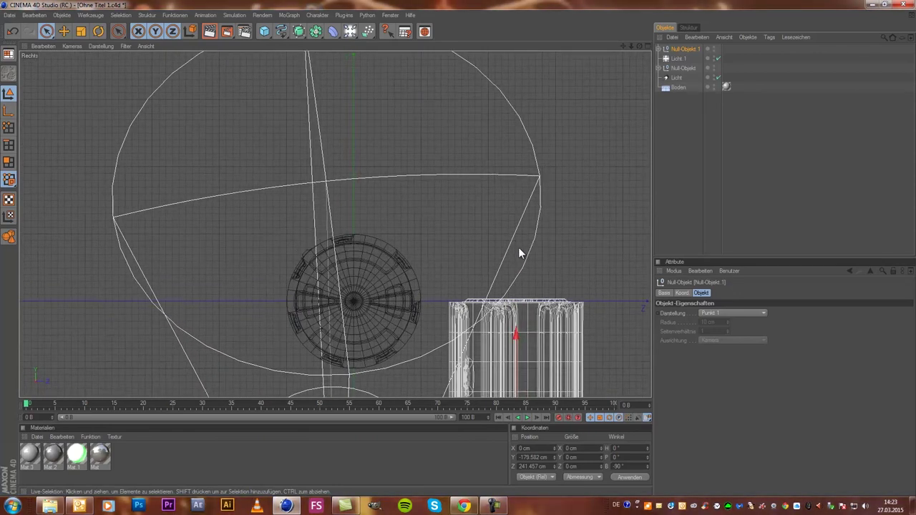
alt+middle_drag(520, 253, 439, 170)
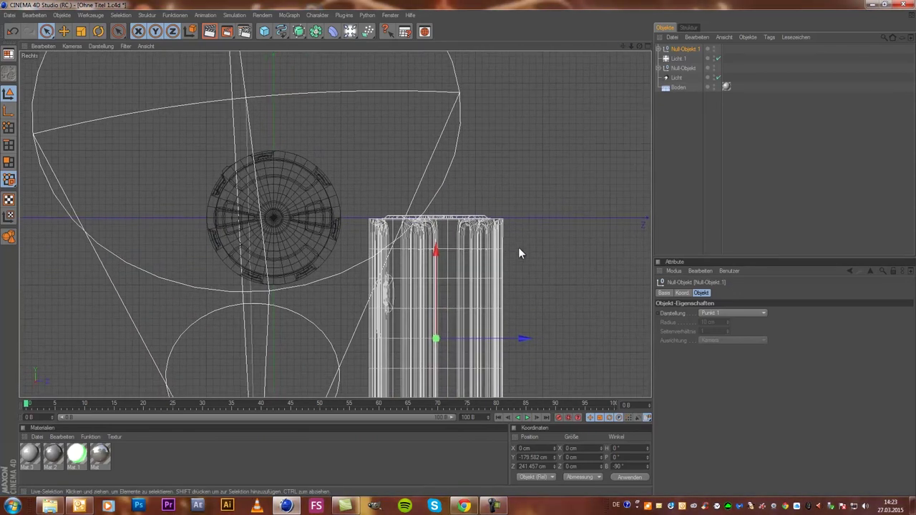
drag(520, 253, 520, 252)
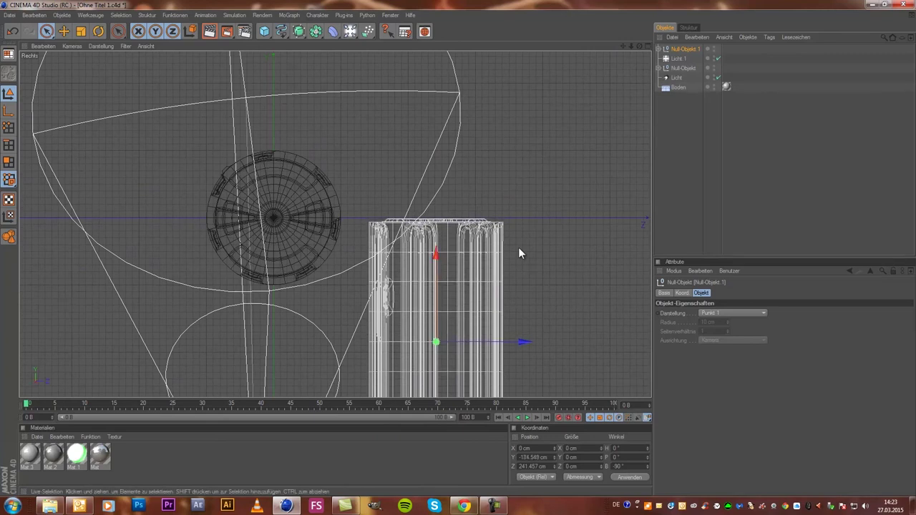
middle_click(519, 253)
right_click(520, 253)
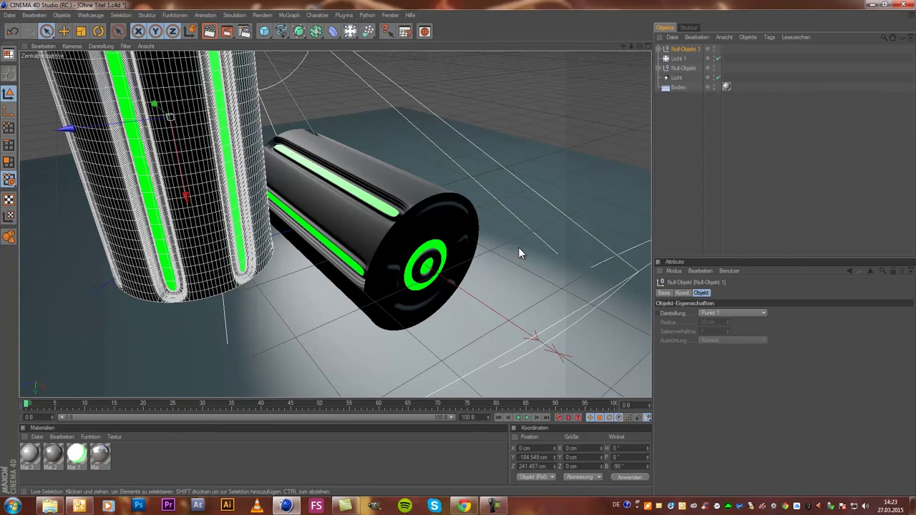
drag(519, 253, 520, 253)
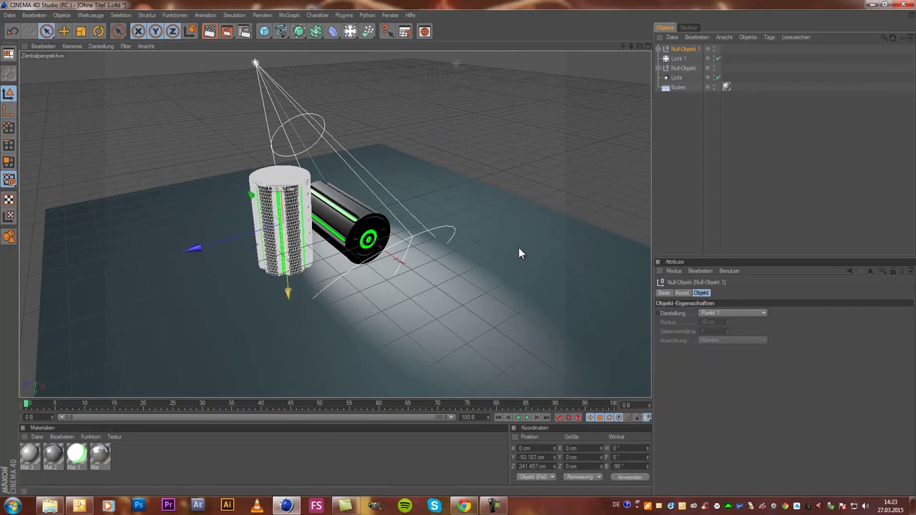
Lower the upright battery slightly while viewing it front-on in perspective
middle_click(520, 253)
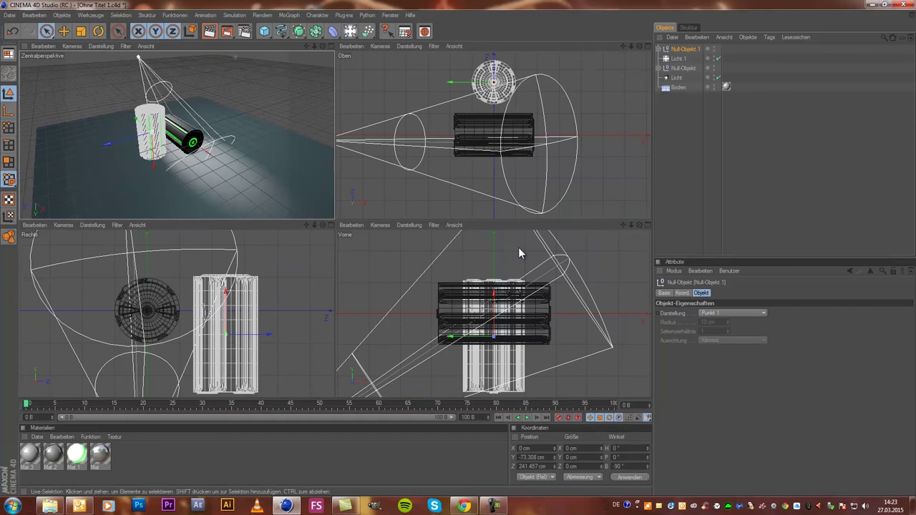
key(F1)
alt+drag(519, 253, 519, 253)
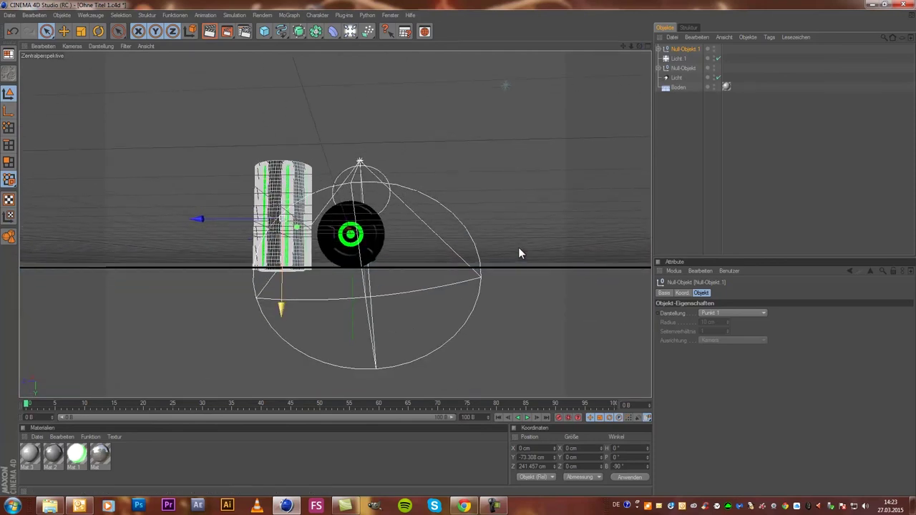
drag(281, 307, 280, 304)
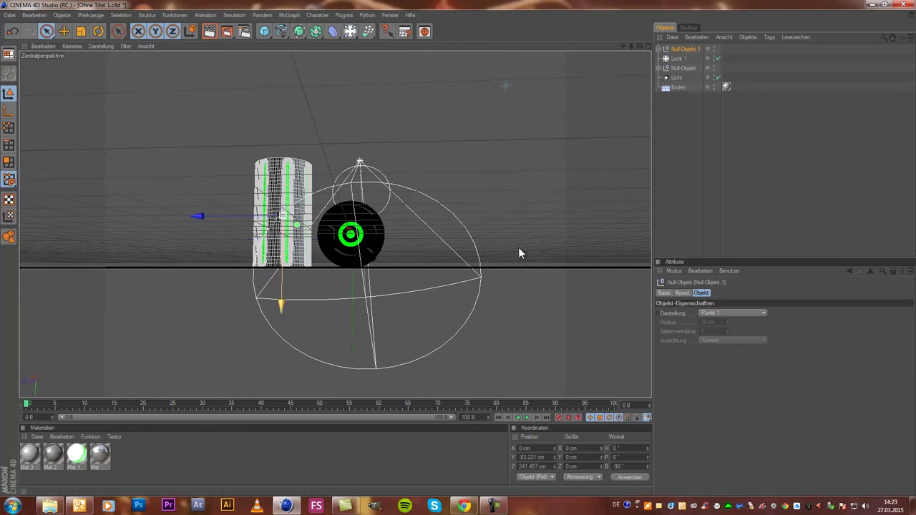
drag(281, 304, 280, 305)
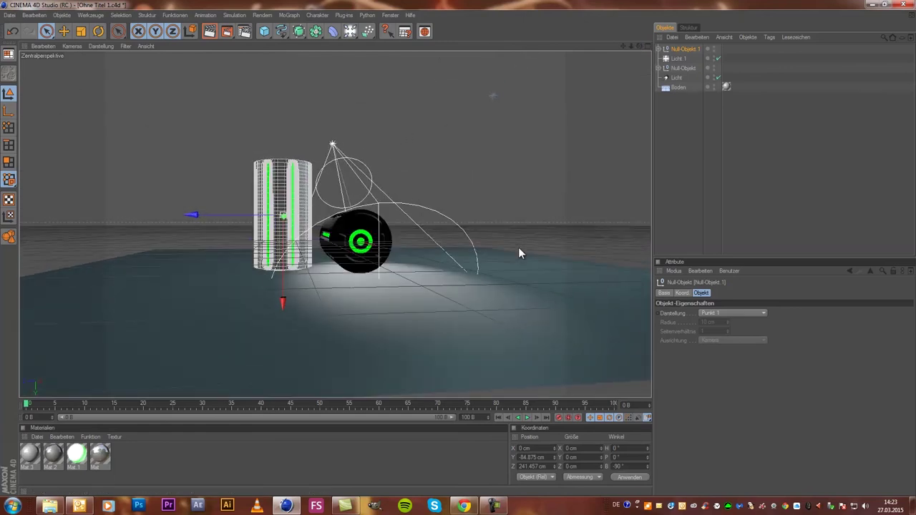
Scale the upright battery down and move it left to X -195 cm
key(t)
drag(520, 253, 520, 254)
key(space)
alt+drag(519, 253, 520, 253)
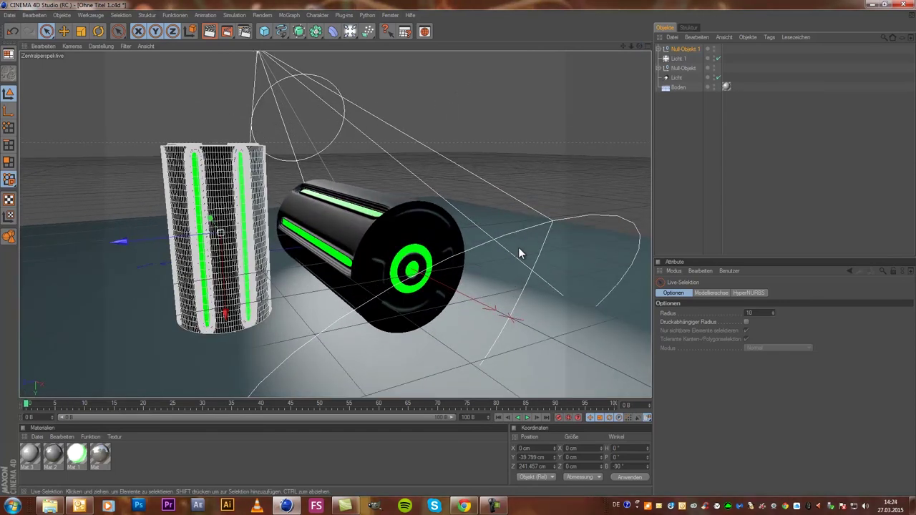
drag(210, 218, 198, 203)
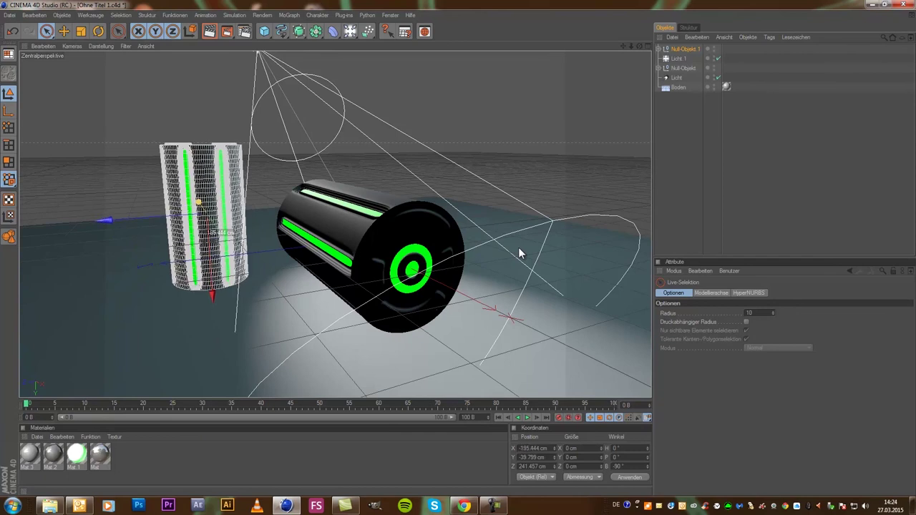
Duplicate the green glow material Mat.1
click(77, 454)
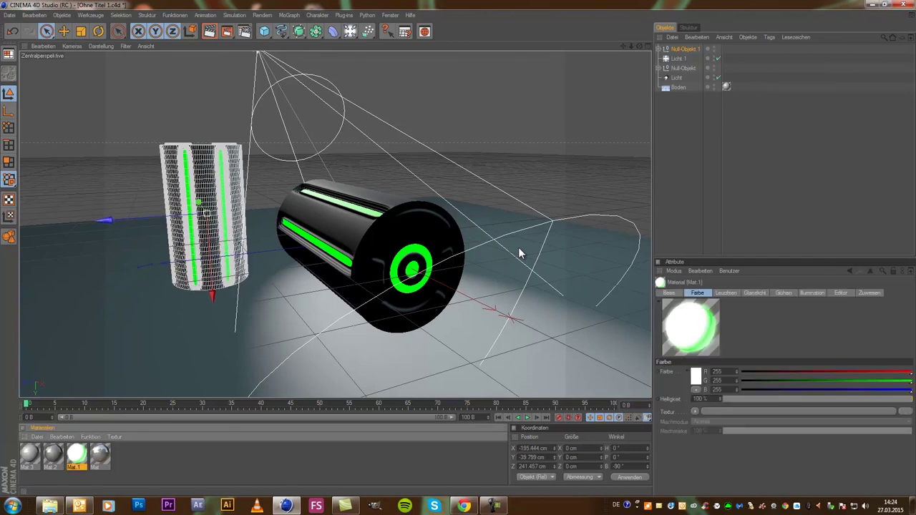
key(ctrl+c)
key(ctrl+v)
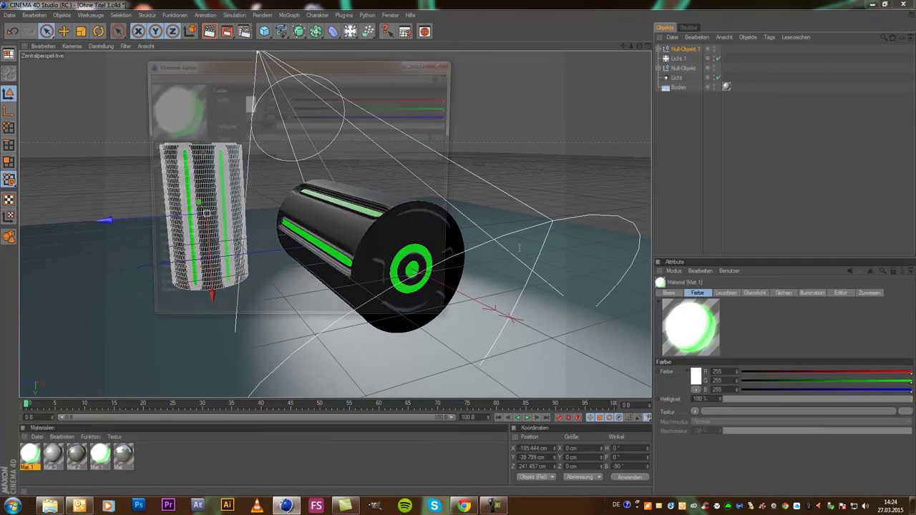
Set the copy's glow colour to hue 243, blue-violet (R 107, G 100, B 255)
key(Down)
key(Down)
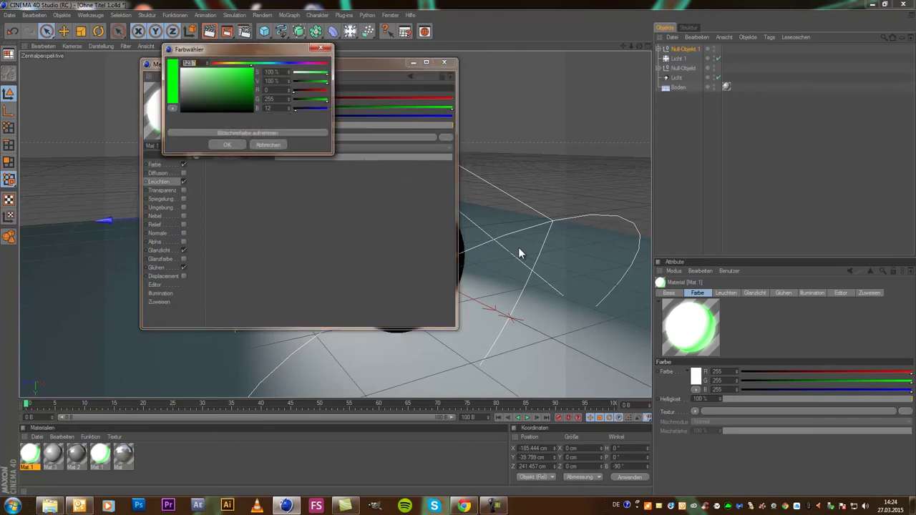
text(243)
key(Return)
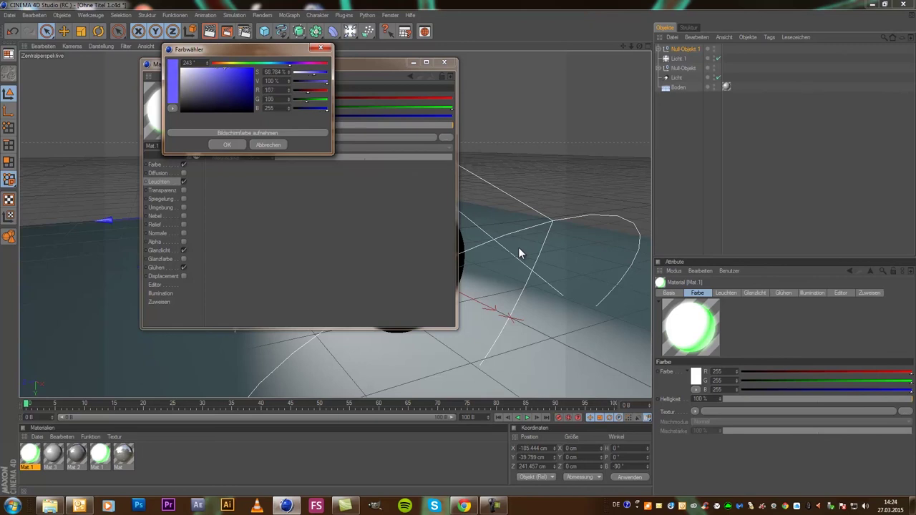
key(Return)
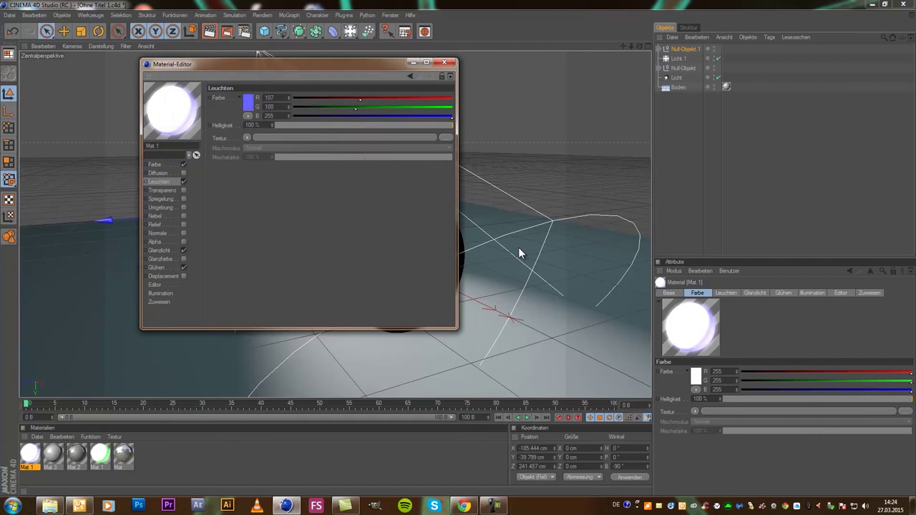
key(alt+F4)
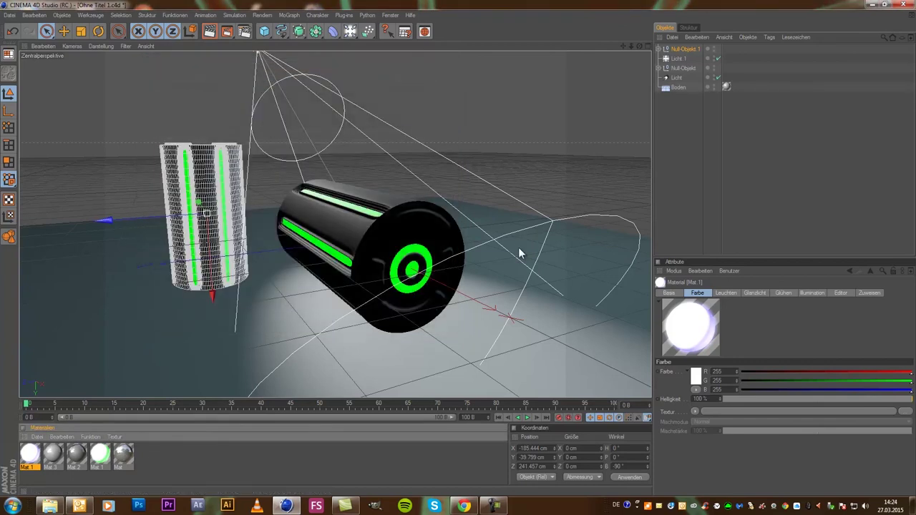
Apply the blue glow material to the left battery and duplicate its Null-Objekt group
key(ctrl+v)
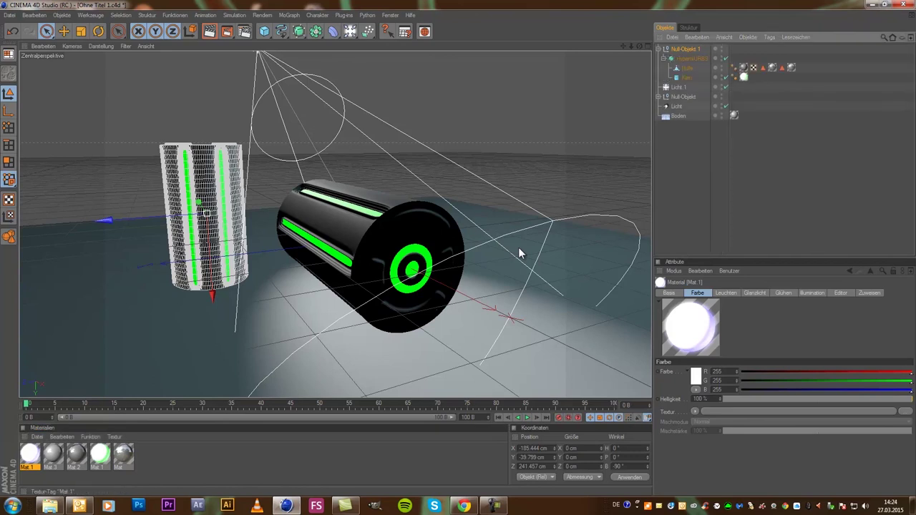
drag(518, 247, 520, 250)
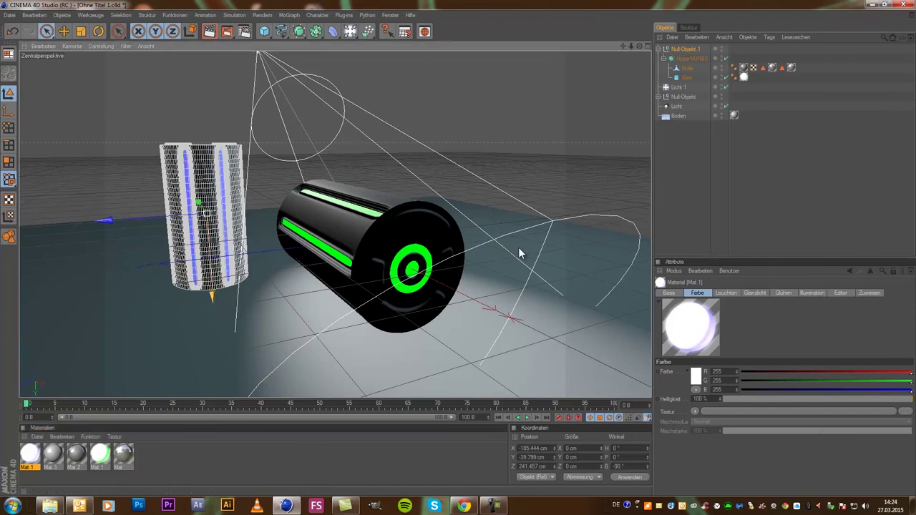
key(ctrl+c)
key(ctrl+v)
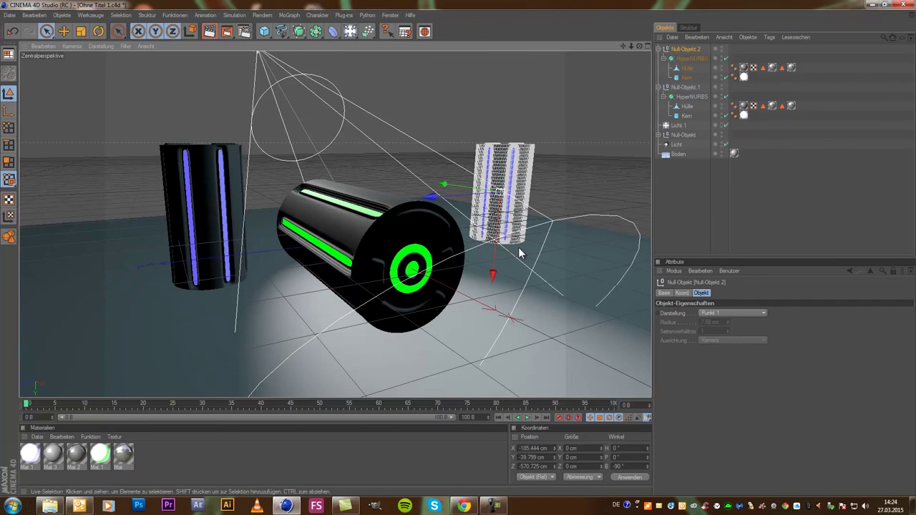
Move the battery copy right of the green battery (X 68.586 cm, Z -395.605 cm)
click(519, 252)
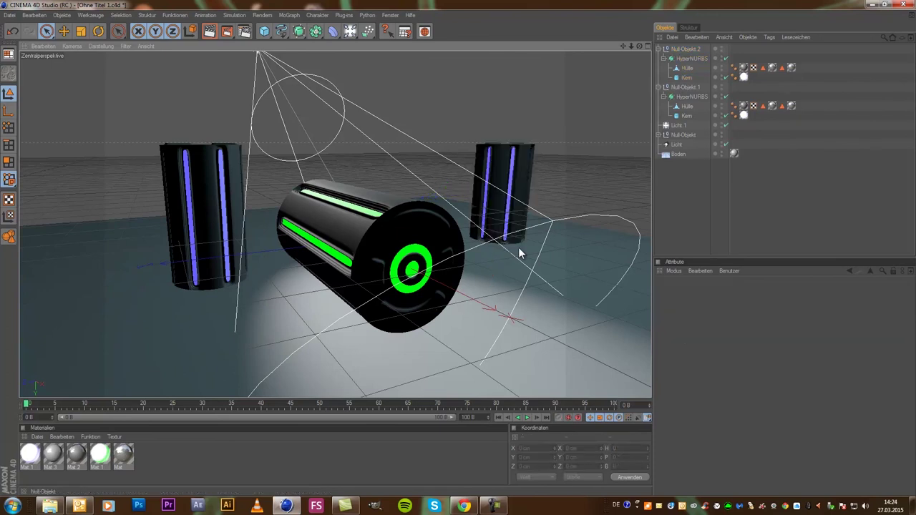
key(ctrl+z)
drag(519, 251, 615, 252)
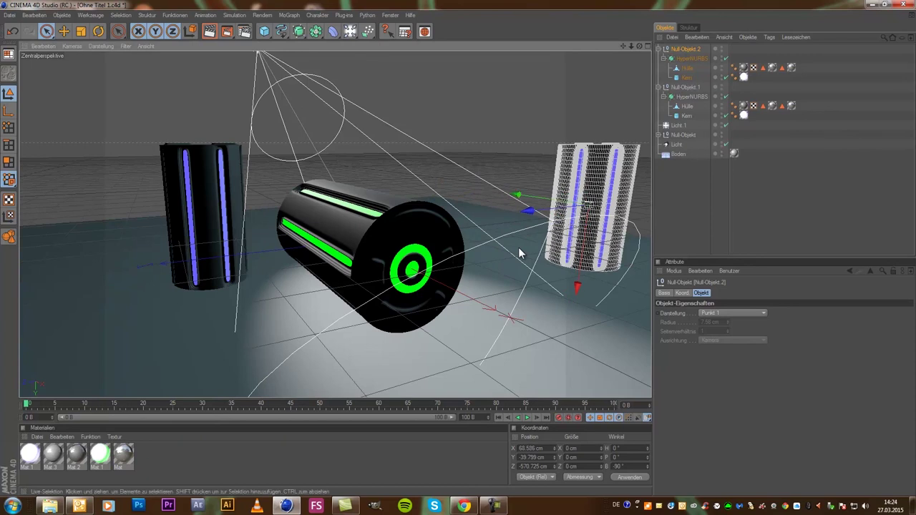
drag(520, 252, 462, 251)
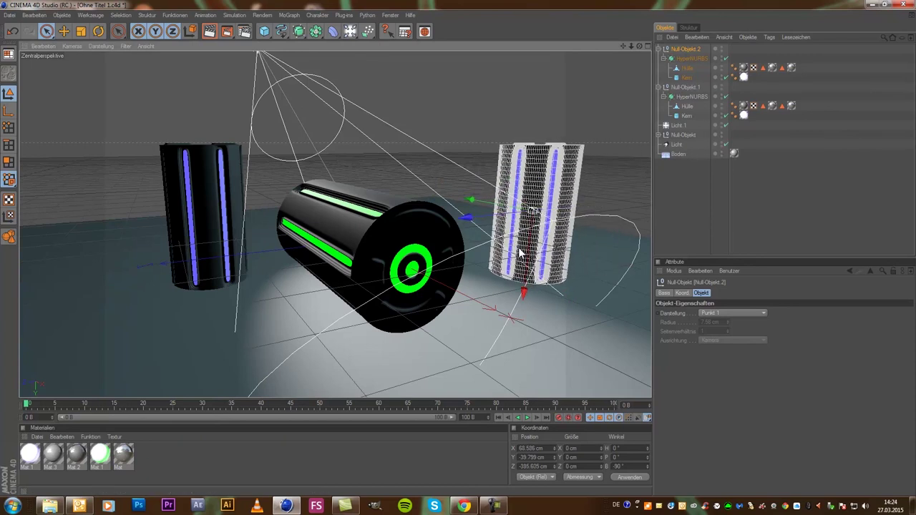
click(30, 452)
Duplicate the blue glow material and open the copy for editing
key(ctrl+c)
key(ctrl+v)
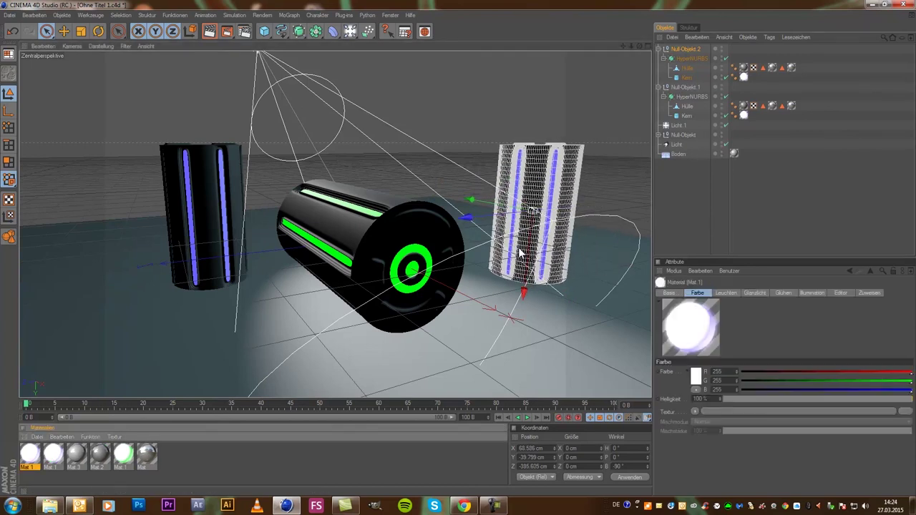
double_click(30, 453)
Set the copy's glow colour to hue 360, pure red (R 255, G 0, B 0)
click(249, 102)
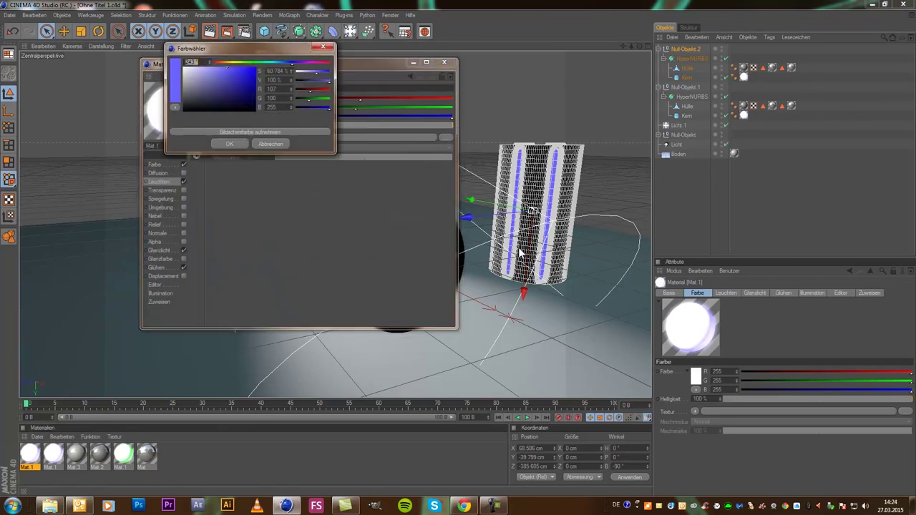
text(360)
key(Return)
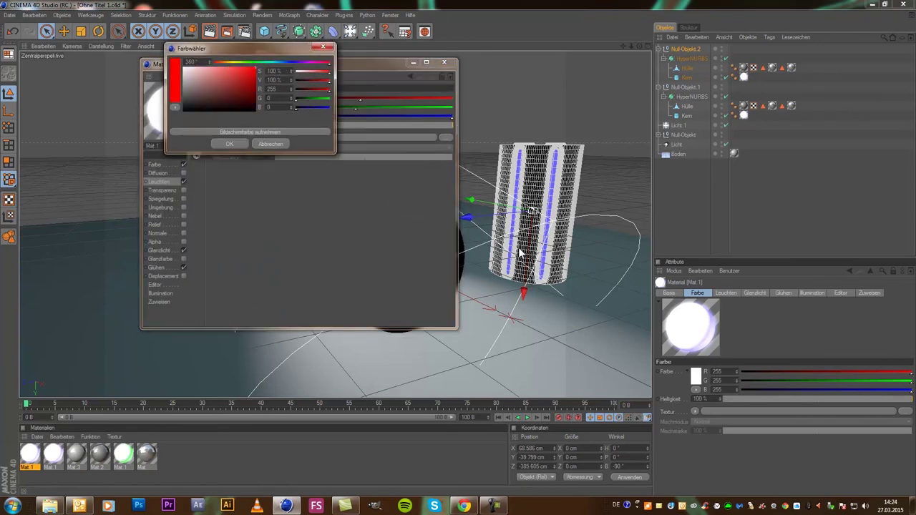
key(Return)
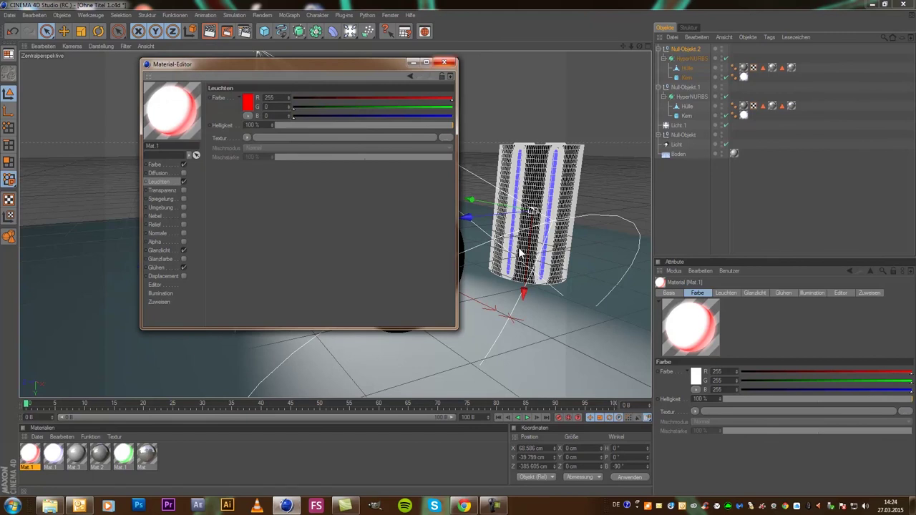
key(Escape)
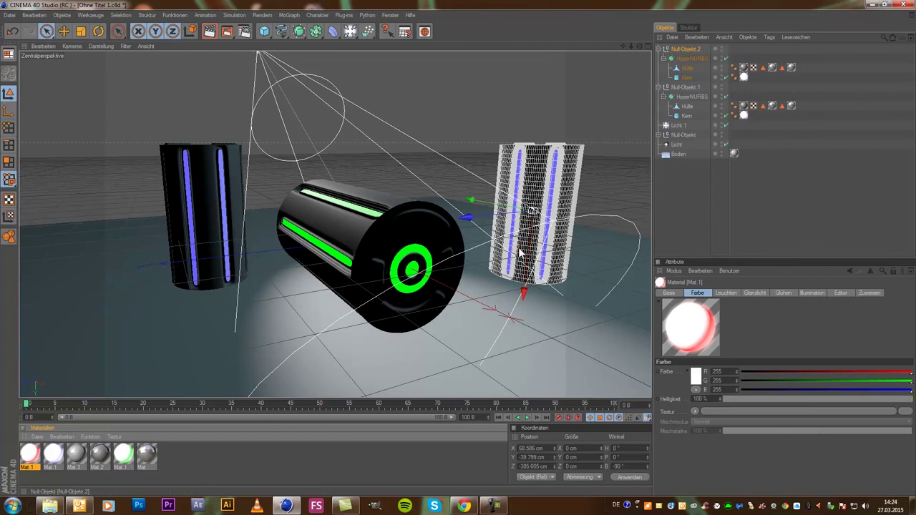
Apply the red glow material to the right-hand battery
drag(520, 254, 519, 249)
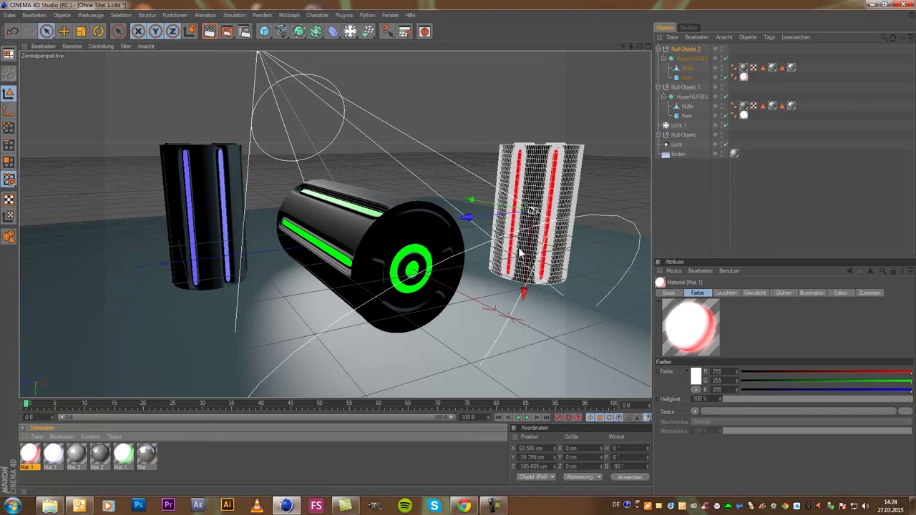
scroll(520, 254, up, 2)
scroll(521, 253, up, 2)
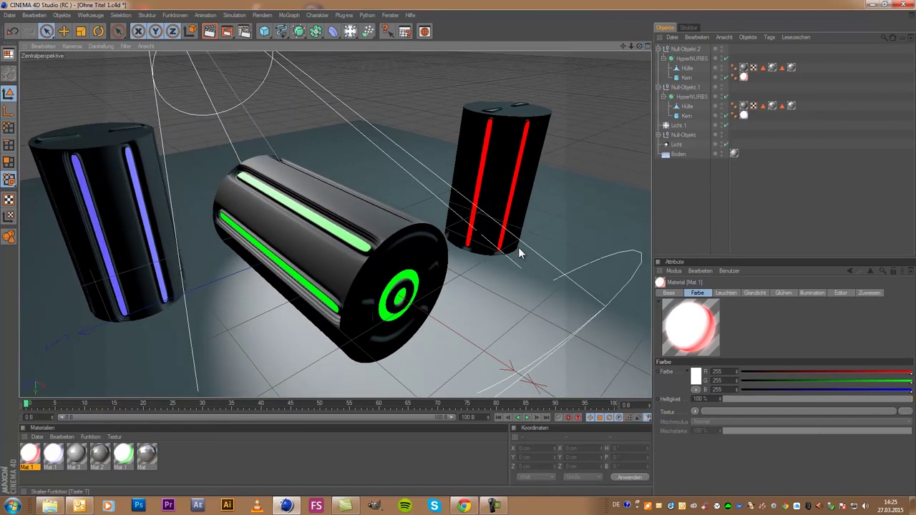
Save the scene via Datei > Speichern and render the current view
key(alt+d)
key(Down)
key(Down)
key(Down)
key(Down)
key(Up)
key(Down)
key(Down)
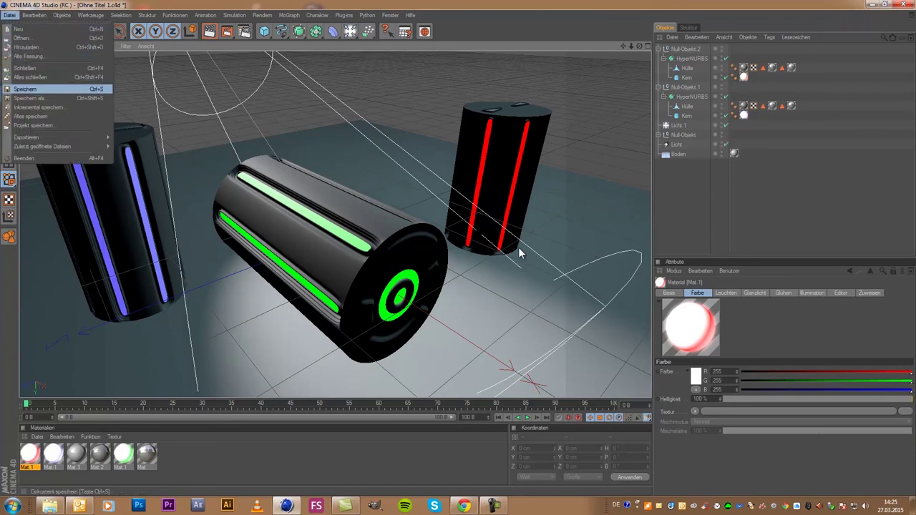
key(Escape)
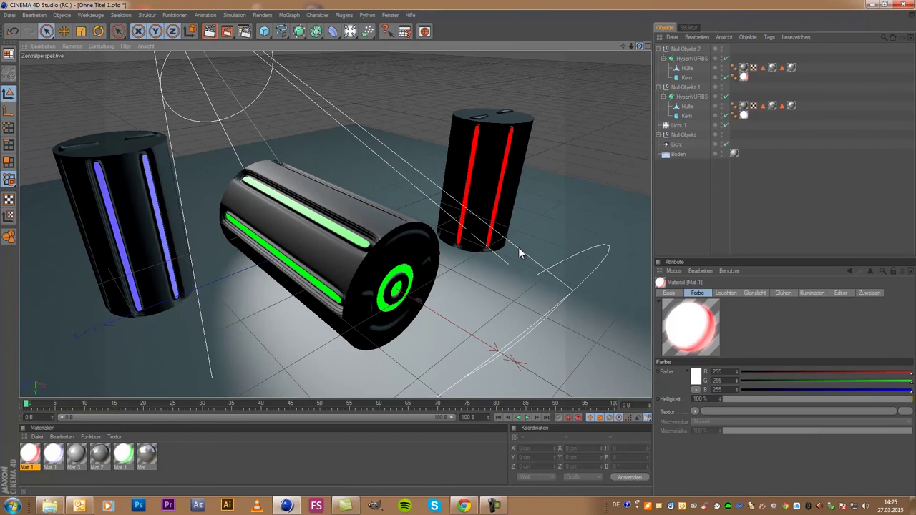
key(ctrl+r)
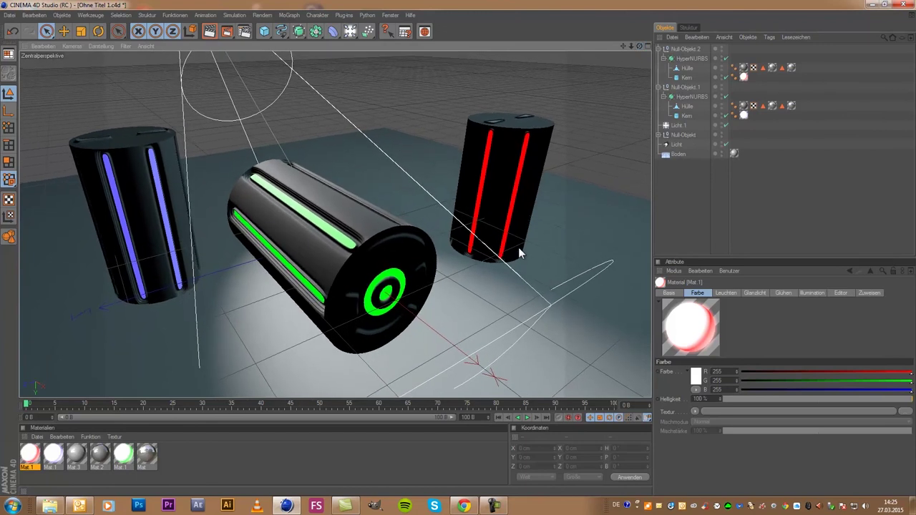